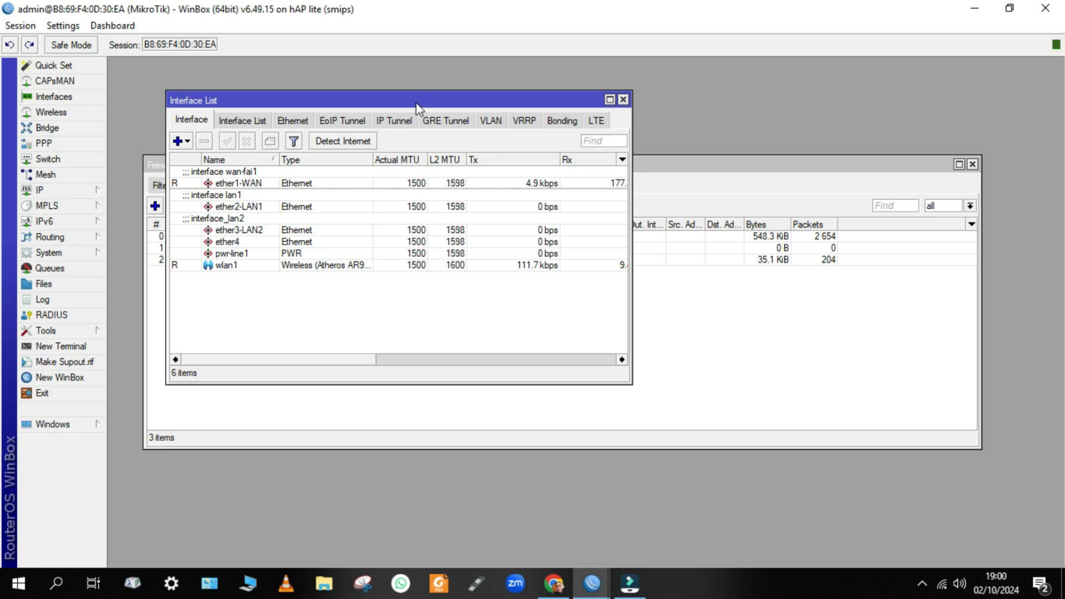
Open Wireless Tables with wlan1 selected and display the laptop's available Wi-Fi networks.
{"action": "left_click_drag", "start_coordinate": [289, 99], "coordinate": [492, 119]}
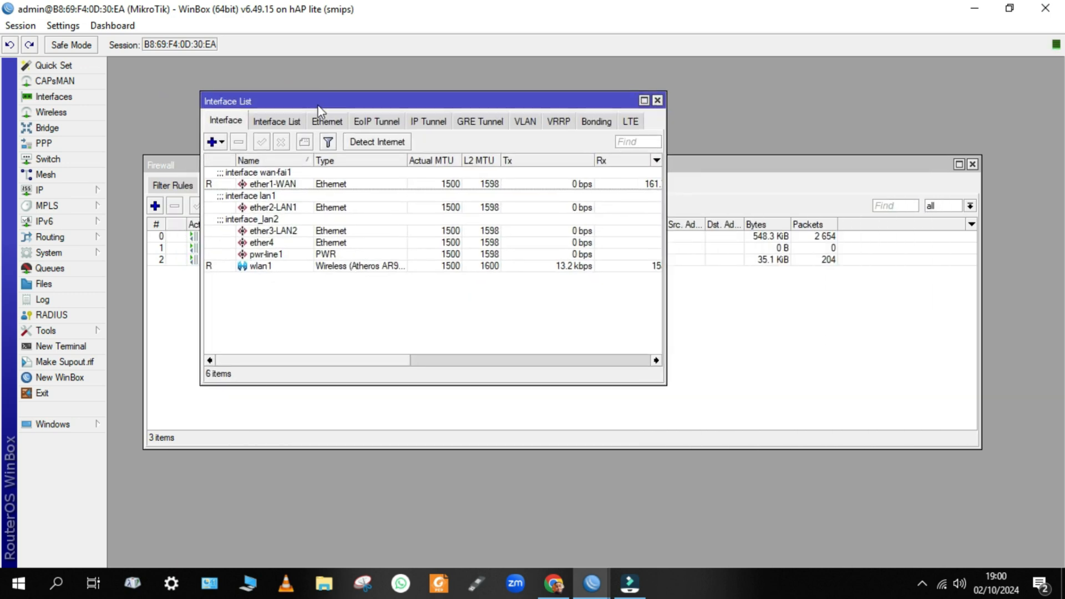
{"action": "left_click", "coordinate": [33, 112]}
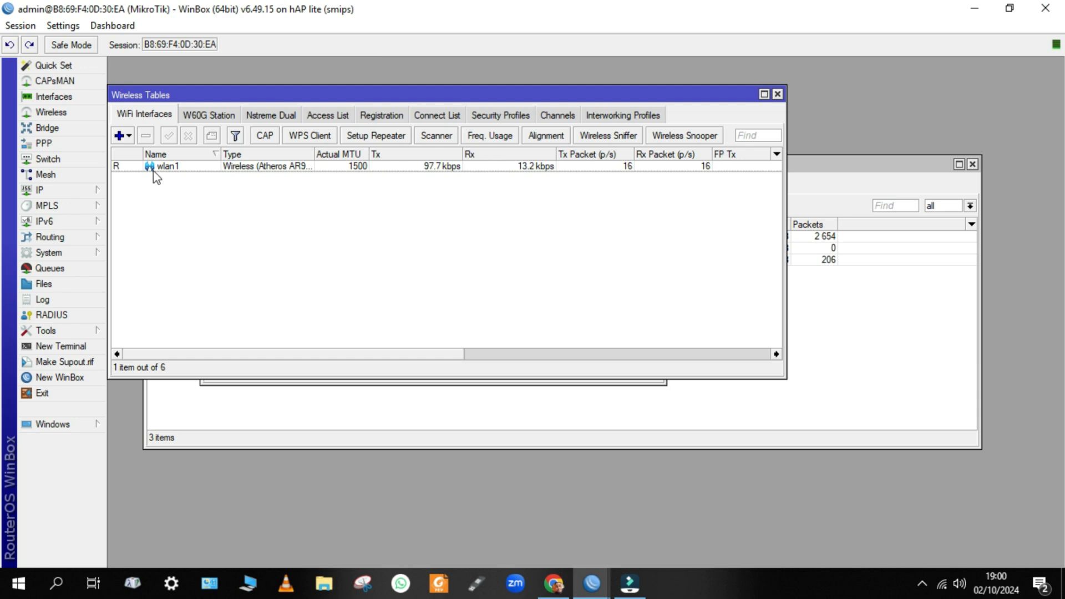
{"action": "left_click", "coordinate": [199, 168]}
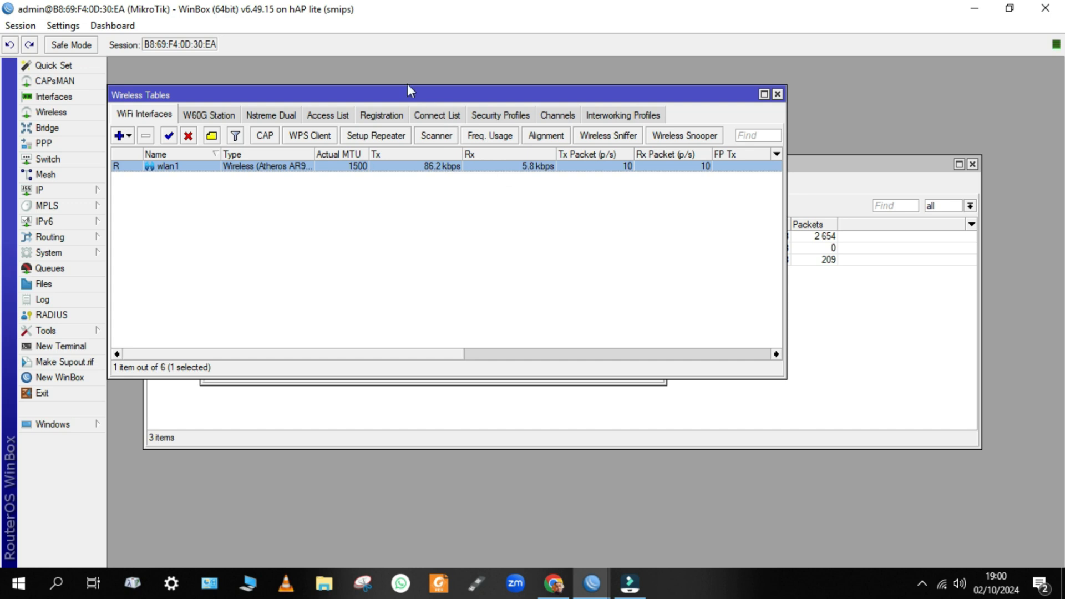
{"action": "left_click_drag", "start_coordinate": [390, 94], "coordinate": [446, 119]}
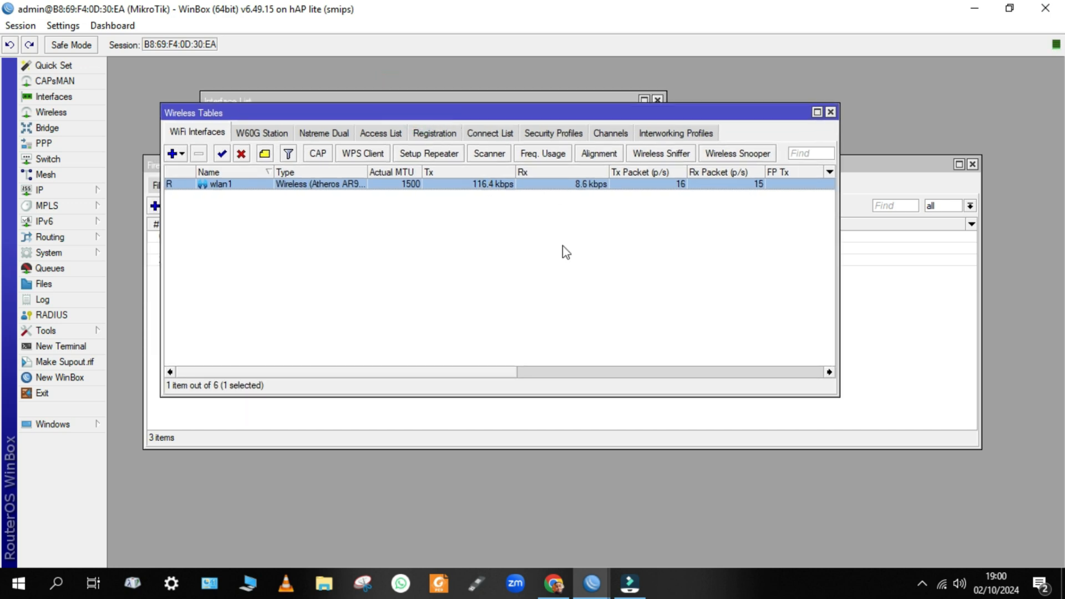
{"action": "left_click", "coordinate": [942, 584]}
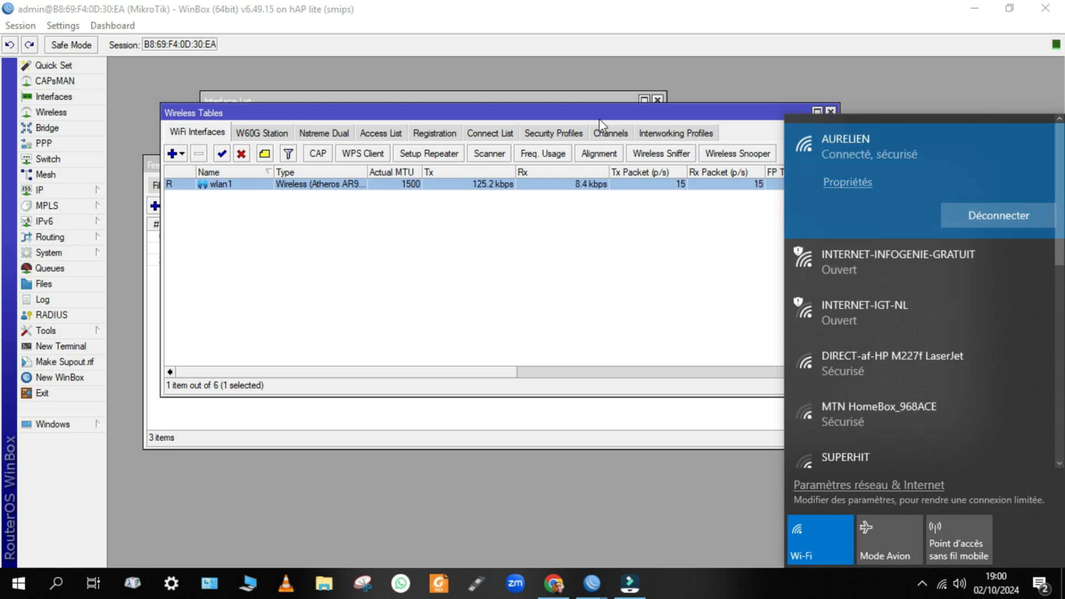
Check the client registered on wlan1 in the Registration tab, then return to WiFi Interfaces.
{"action": "left_click", "coordinate": [411, 132]}
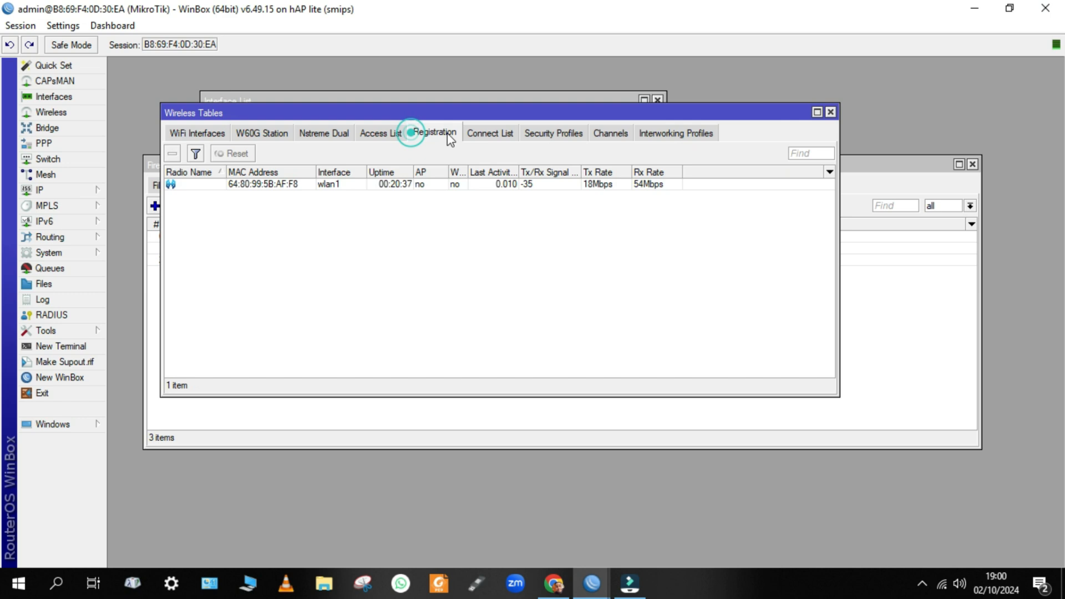
{"action": "left_click", "coordinate": [300, 185]}
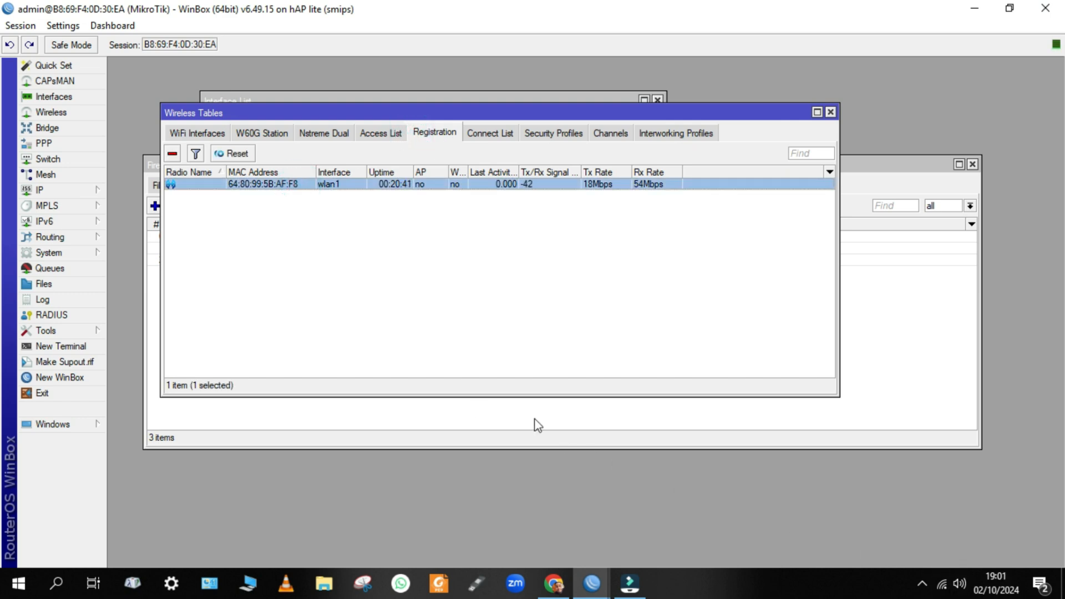
{"action": "left_click", "coordinate": [178, 135]}
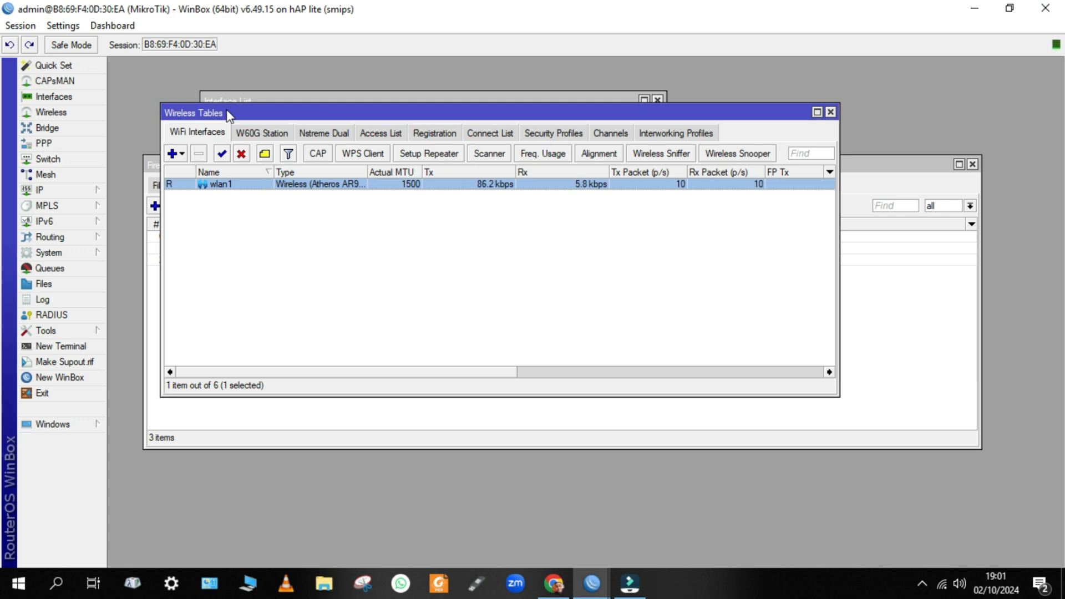
Close Wireless Tables, Firewall and Interface List, then reopen Wireless Tables alone.
{"action": "left_click_drag", "start_coordinate": [227, 109], "coordinate": [268, 115]}
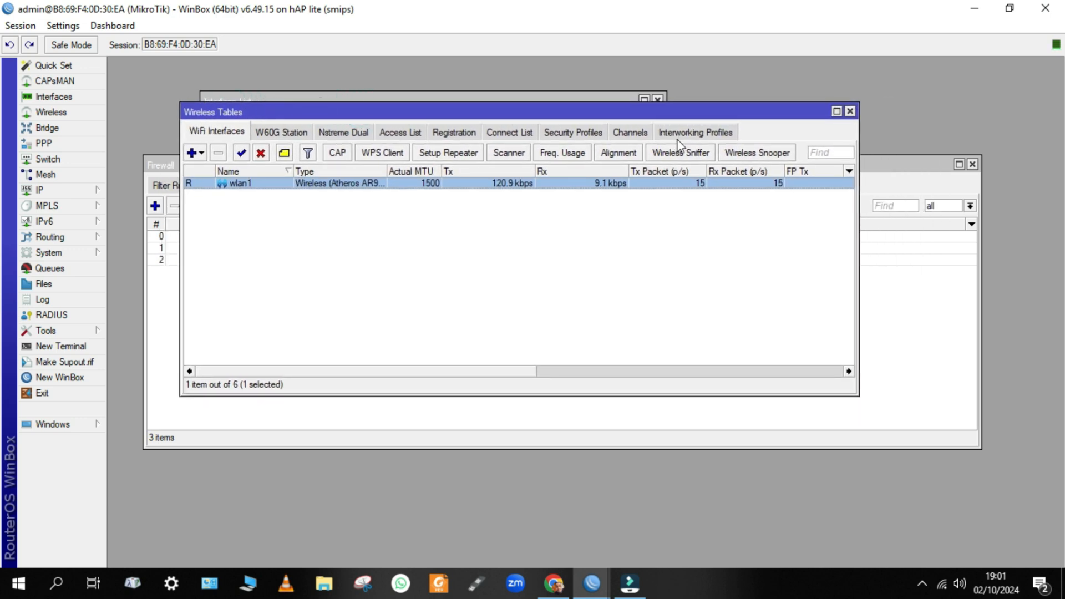
{"action": "left_click", "coordinate": [850, 111]}
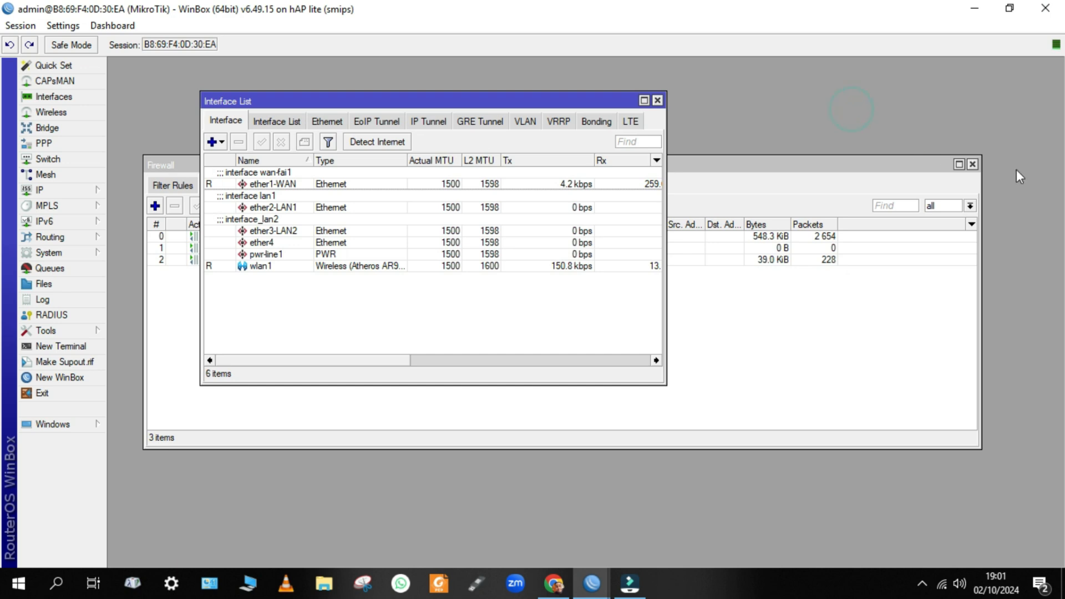
{"action": "left_click", "coordinate": [972, 165]}
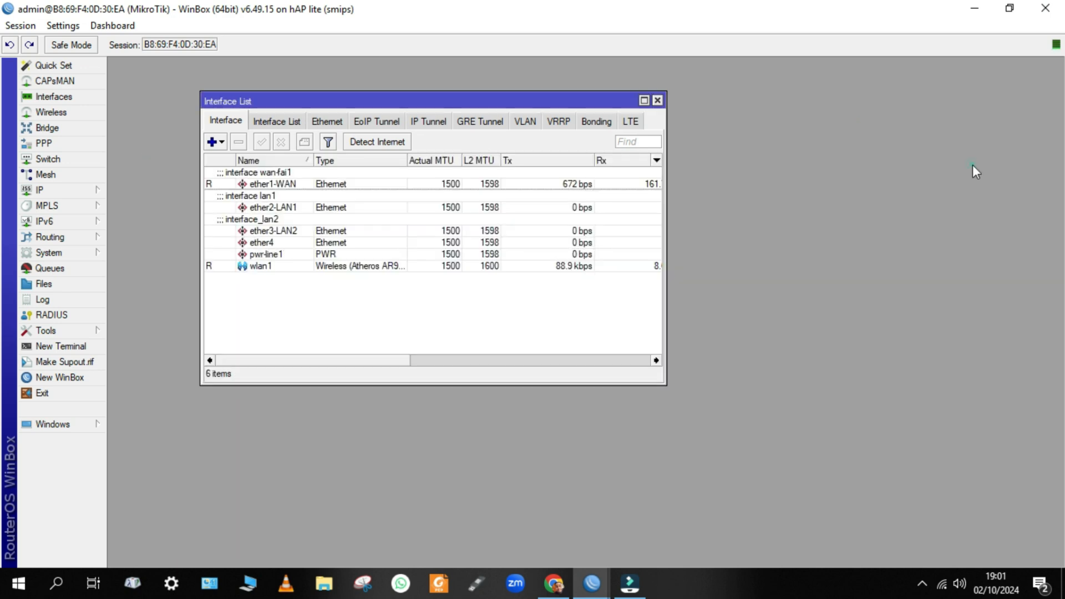
{"action": "left_click", "coordinate": [657, 102]}
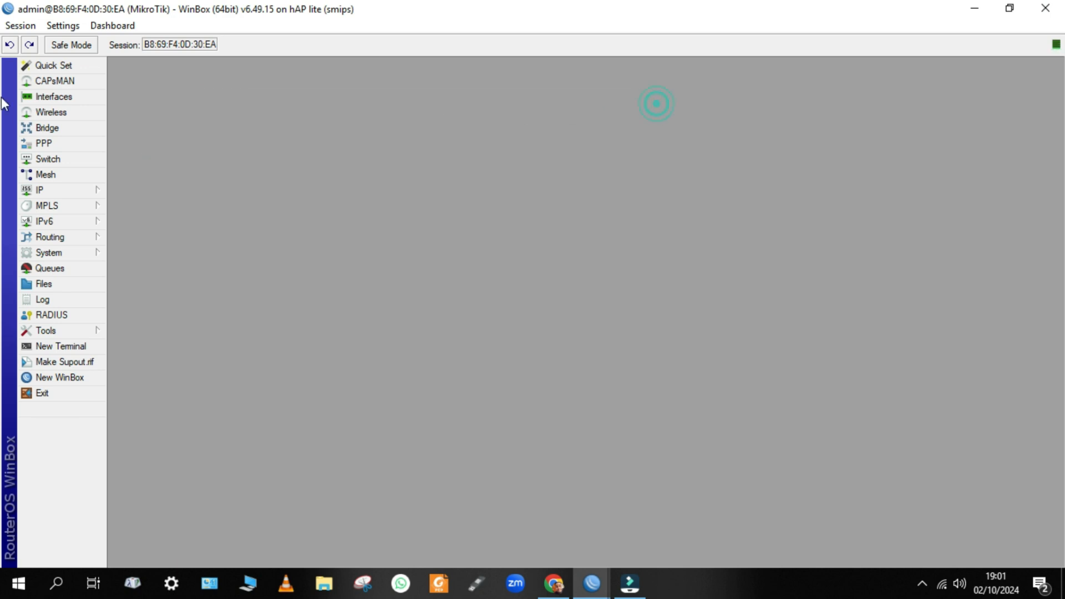
{"action": "left_click", "coordinate": [51, 112]}
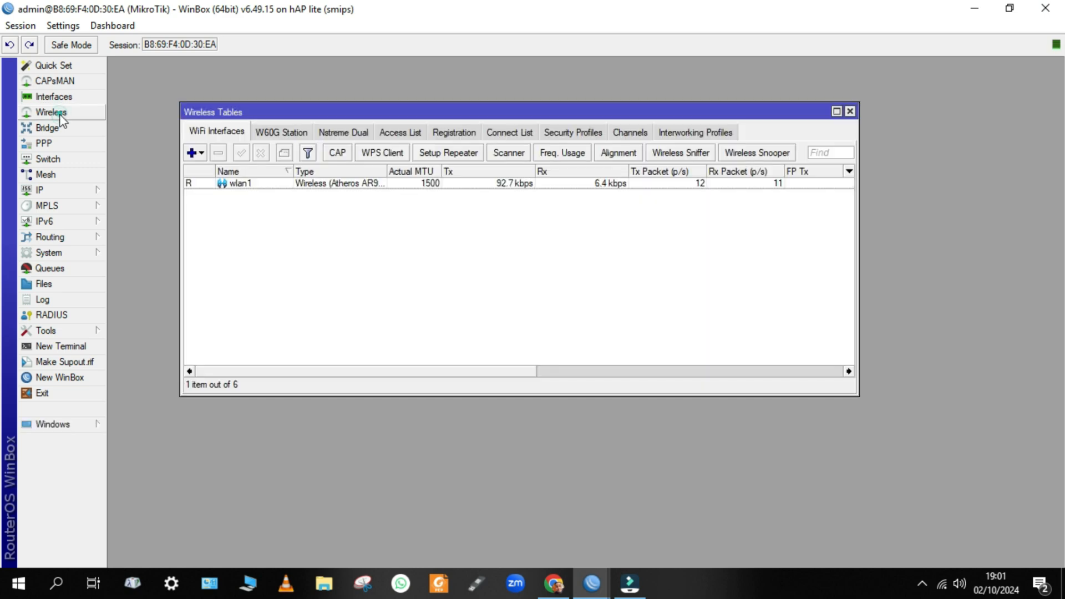
Add a Virtual wireless interface named wlan2 and view its ap bridge settings on master wlan1.
{"action": "left_click", "coordinate": [200, 157]}
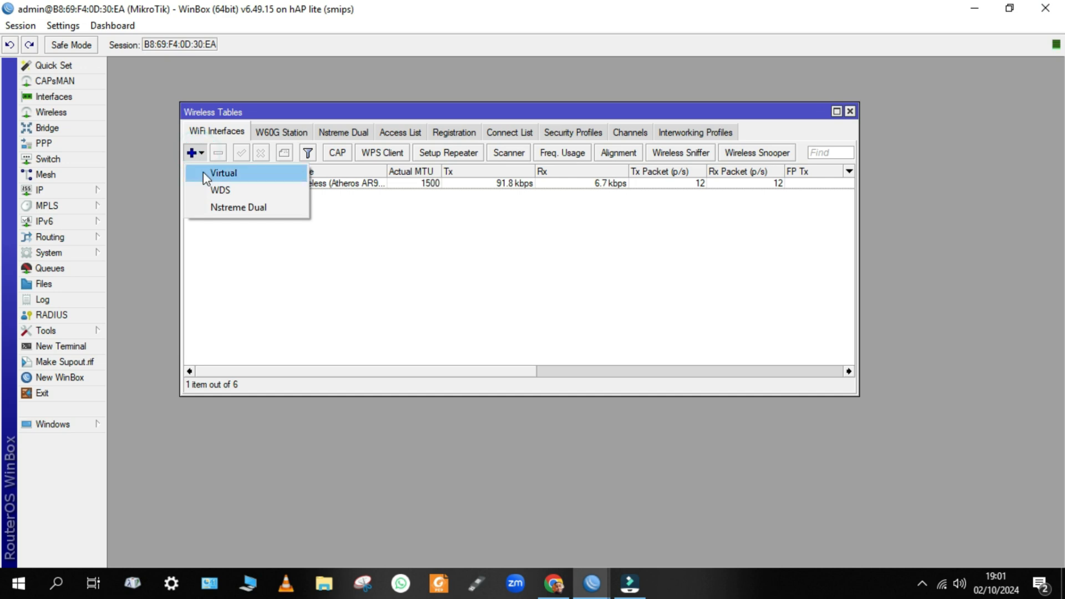
{"action": "left_click", "coordinate": [269, 178]}
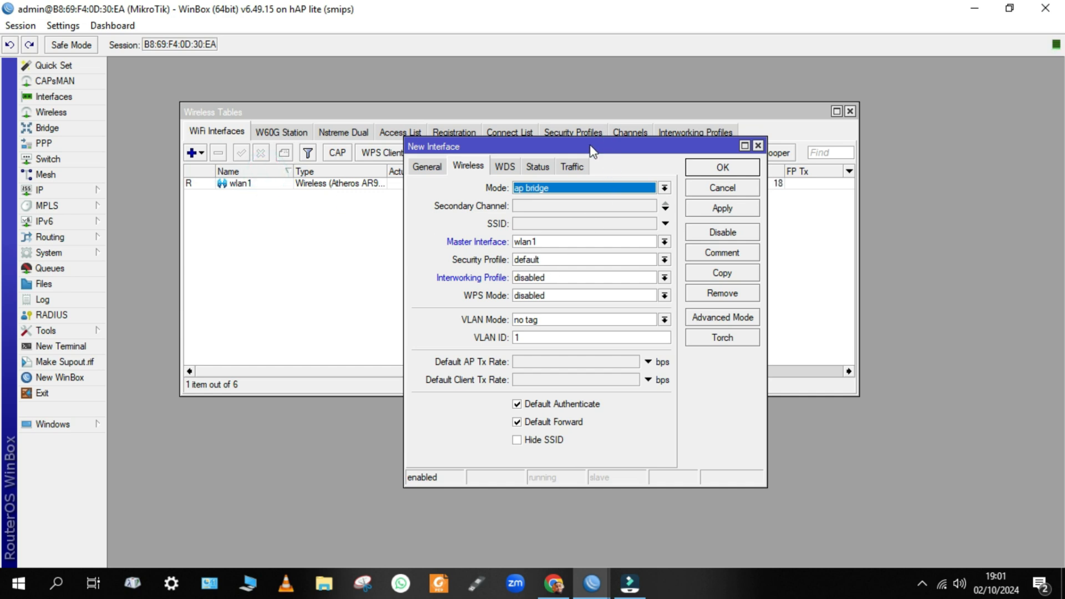
{"action": "left_click_drag", "start_coordinate": [605, 142], "coordinate": [490, 135]}
{"action": "left_click", "coordinate": [313, 158]}
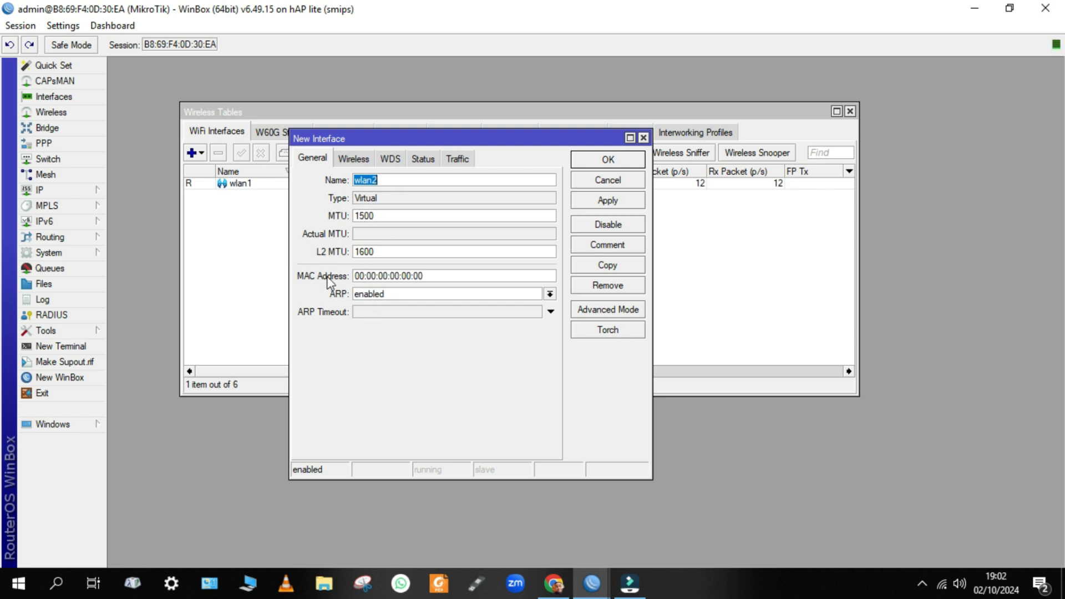
{"action": "left_click", "coordinate": [348, 161]}
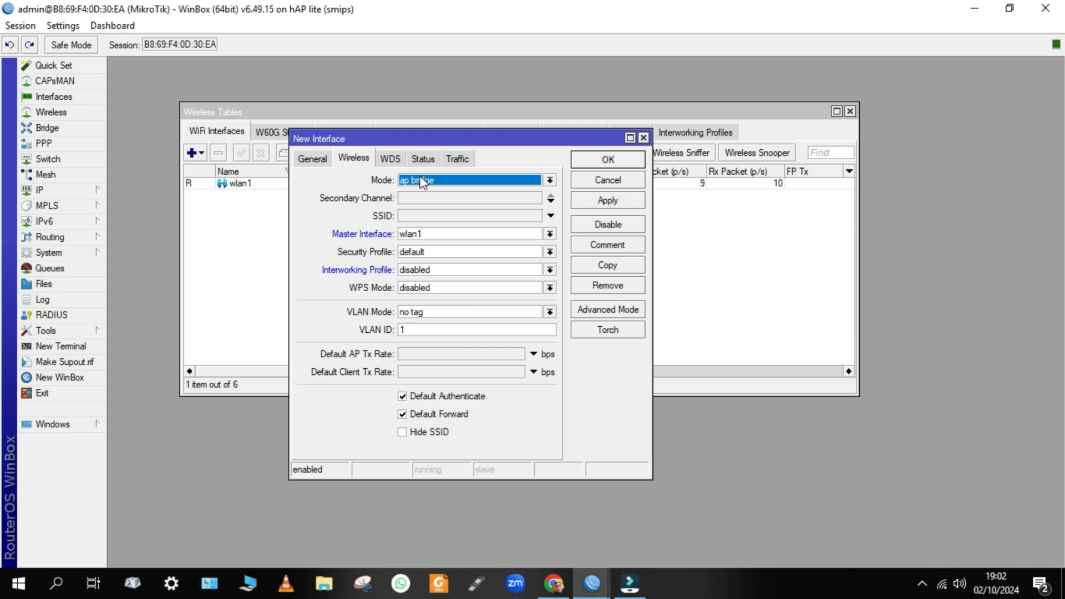
{"action": "left_click", "coordinate": [423, 181]}
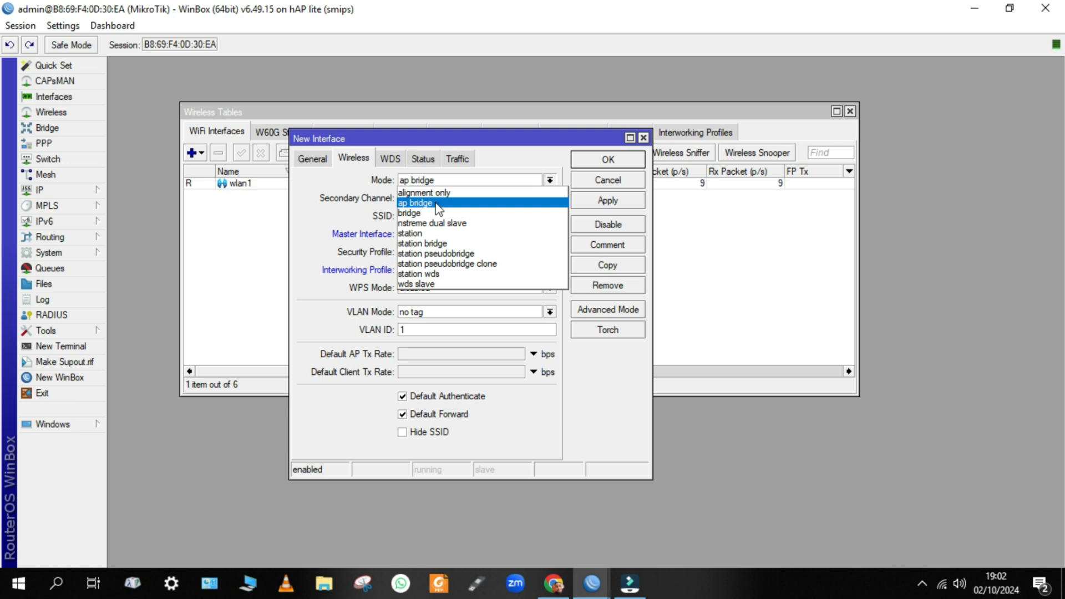
{"action": "left_click", "coordinate": [437, 203]}
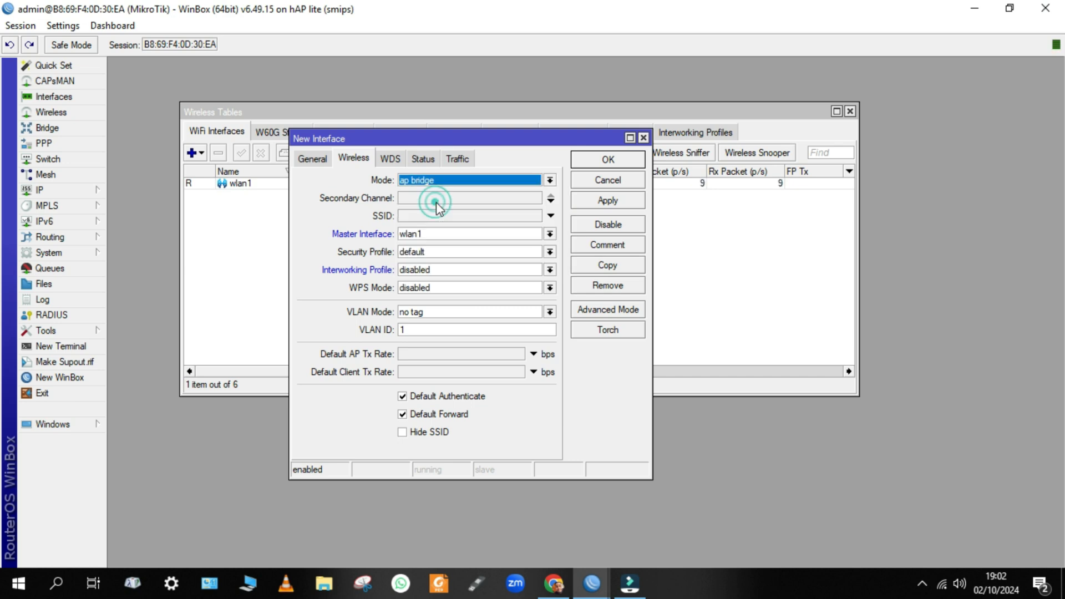
{"action": "left_click", "coordinate": [941, 584]}
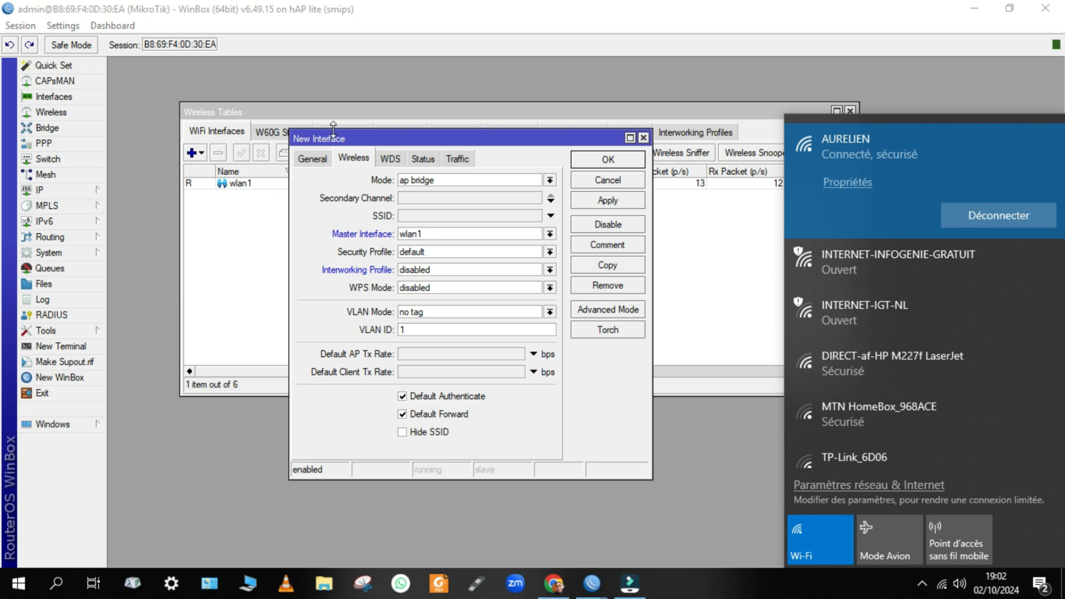
{"action": "left_click", "coordinate": [402, 181]}
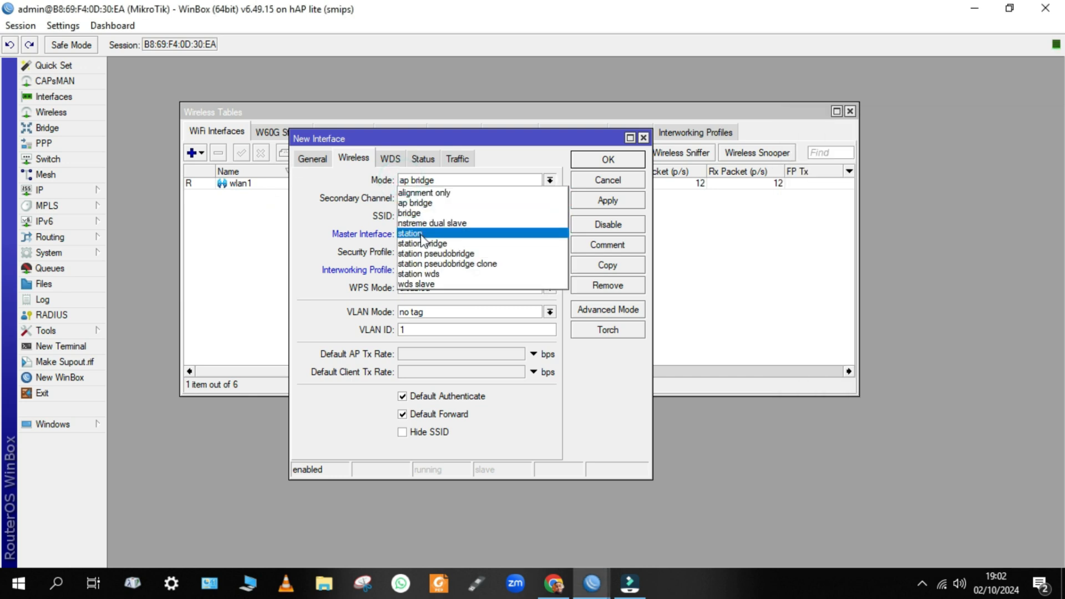
{"action": "left_click", "coordinate": [417, 233]}
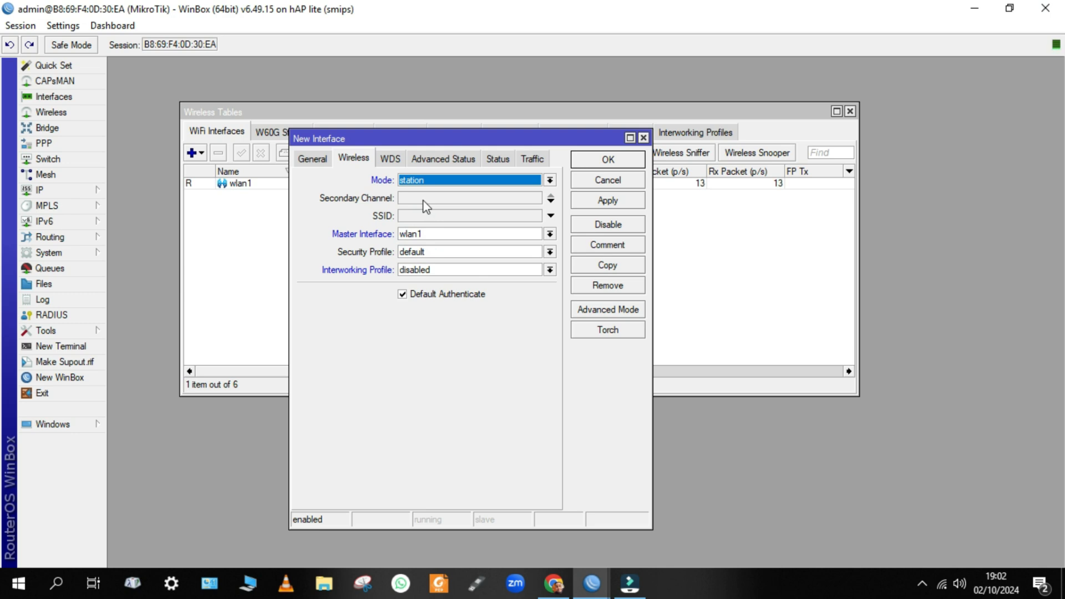
{"action": "left_click", "coordinate": [527, 179]}
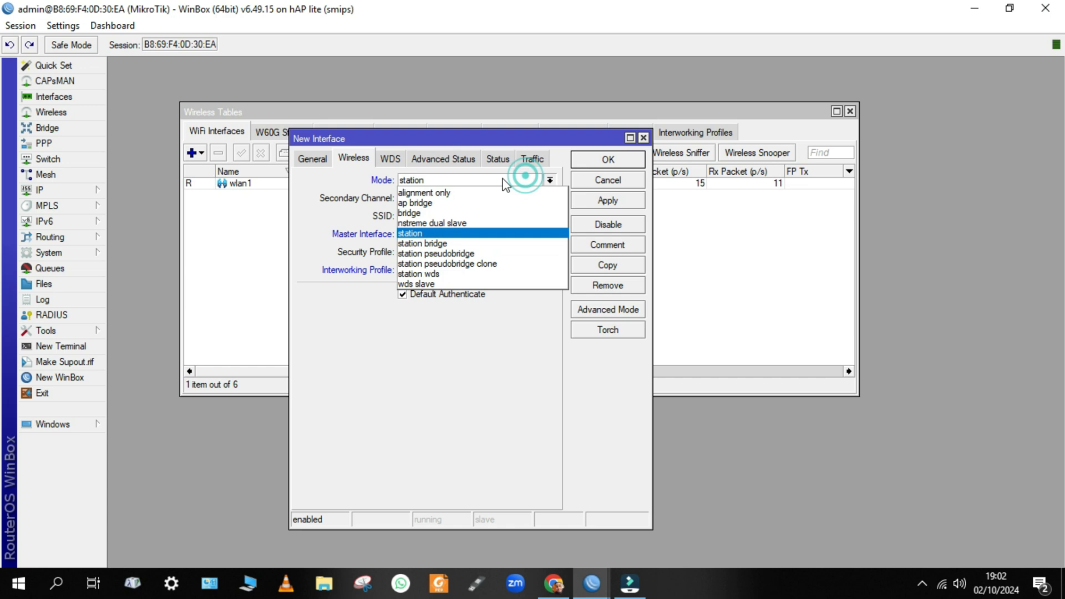
{"action": "left_click", "coordinate": [417, 204]}
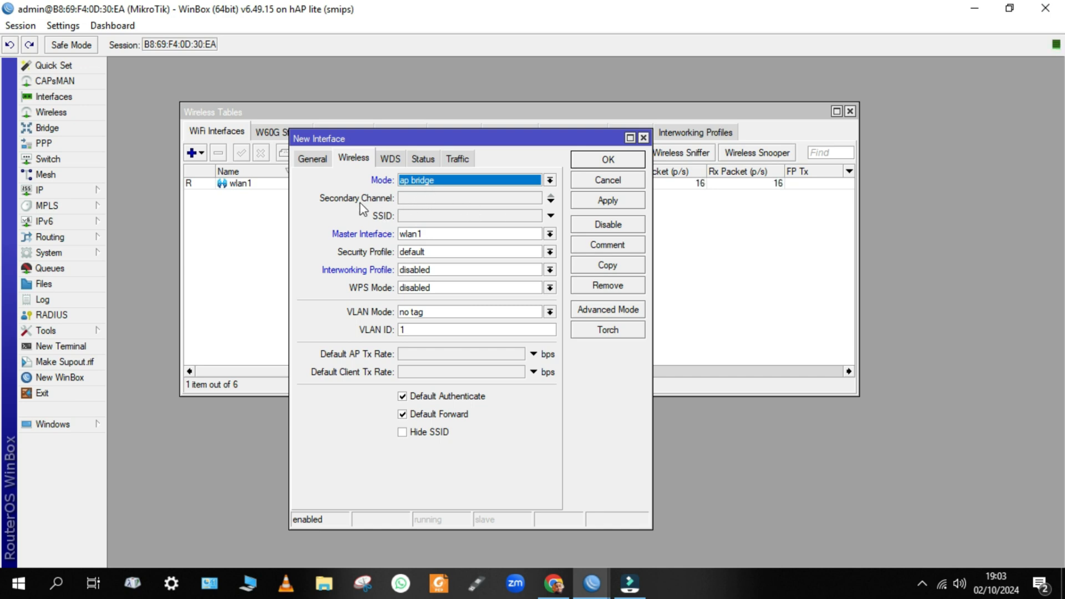
Enter NDIE as the virtual interface's SSID, replacing a mistyped name.
{"action": "left_click", "coordinate": [444, 218]}
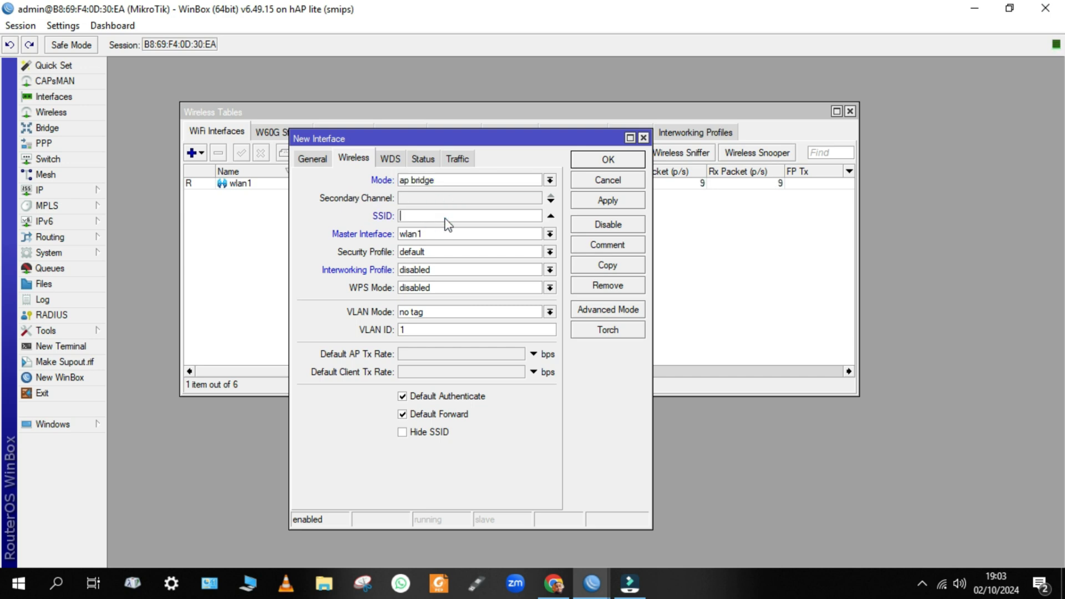
{"action": "type", "text": "aAUREL"}
{"action": "key", "text": "BackSpace"}
{"action": "key", "text": "BackSpace"}
{"action": "key", "text": "BackSpace"}
{"action": "key", "text": "BackSpace"}
{"action": "key", "text": "BackSpace"}
{"action": "type", "text": "NDIE"}
{"action": "double_click", "coordinate": [431, 215]}
{"action": "left_click", "coordinate": [428, 234]}
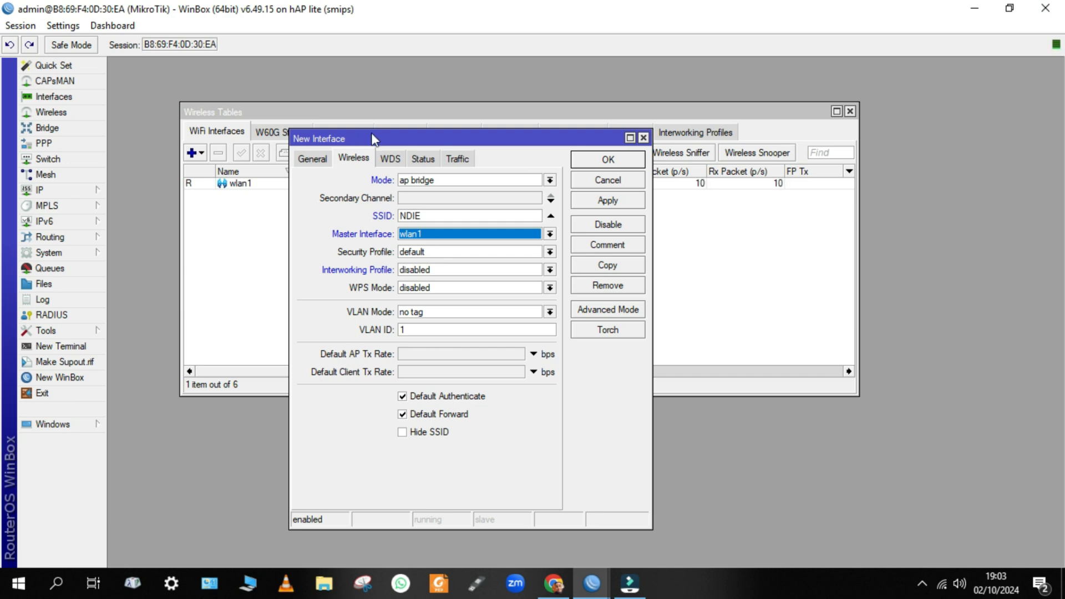
Keep master interface wlan1, choose the key security profile, and leave interworking disabled.
{"action": "left_click_drag", "start_coordinate": [377, 130], "coordinate": [482, 114]}
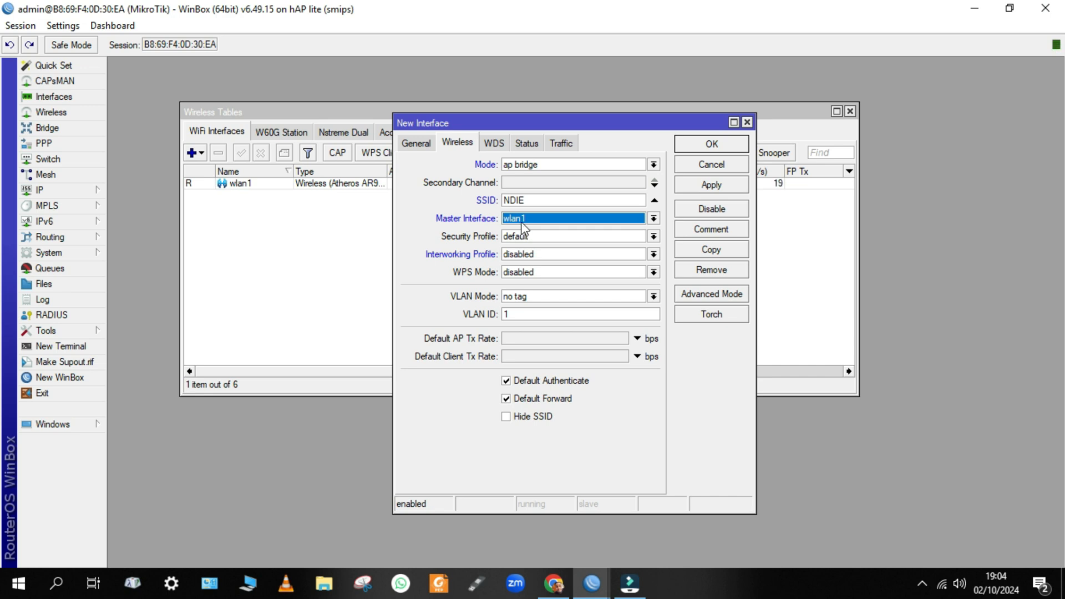
{"action": "left_click", "coordinate": [525, 221]}
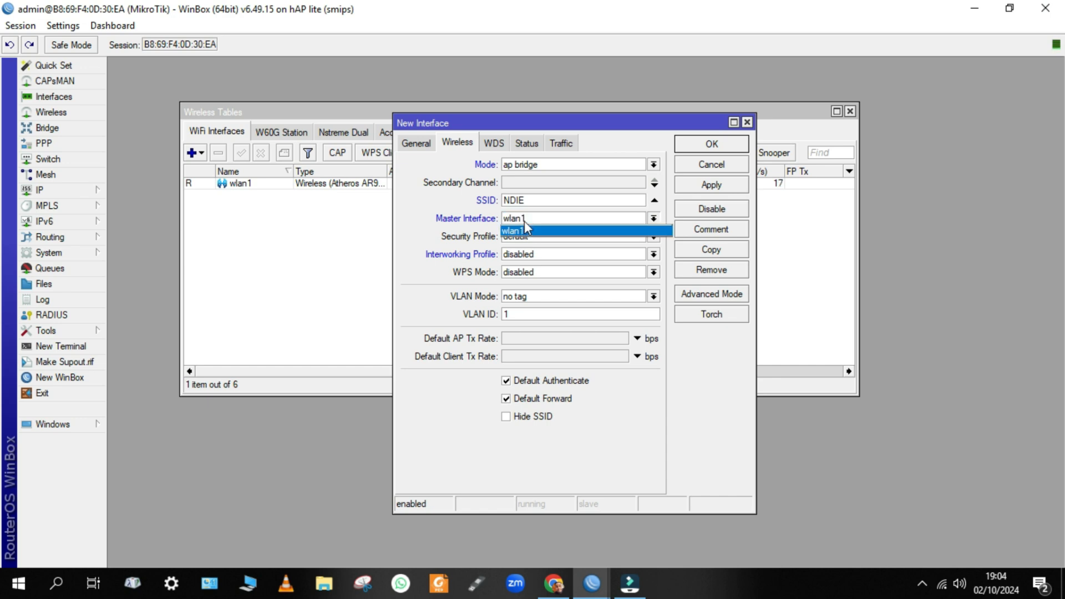
{"action": "left_click", "coordinate": [524, 221]}
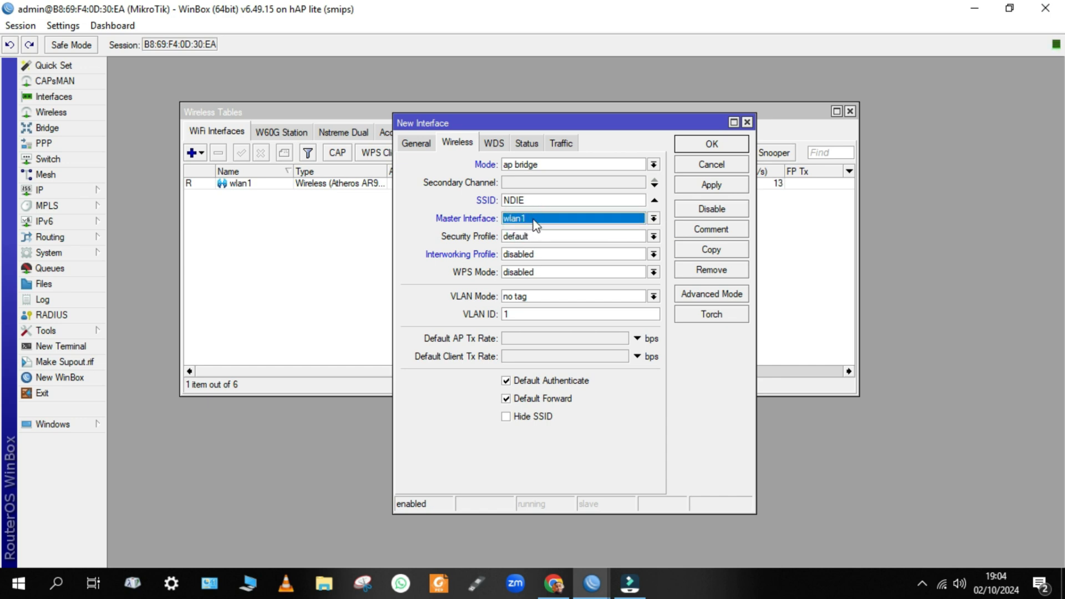
{"action": "left_click", "coordinate": [512, 238]}
{"action": "left_click", "coordinate": [511, 238]}
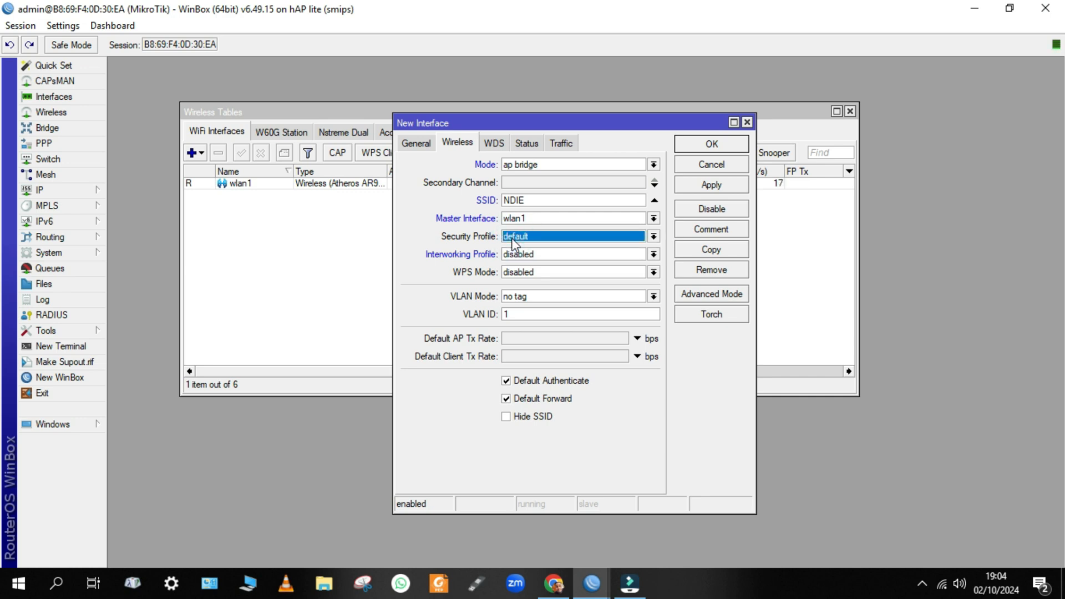
{"action": "left_click", "coordinate": [512, 238]}
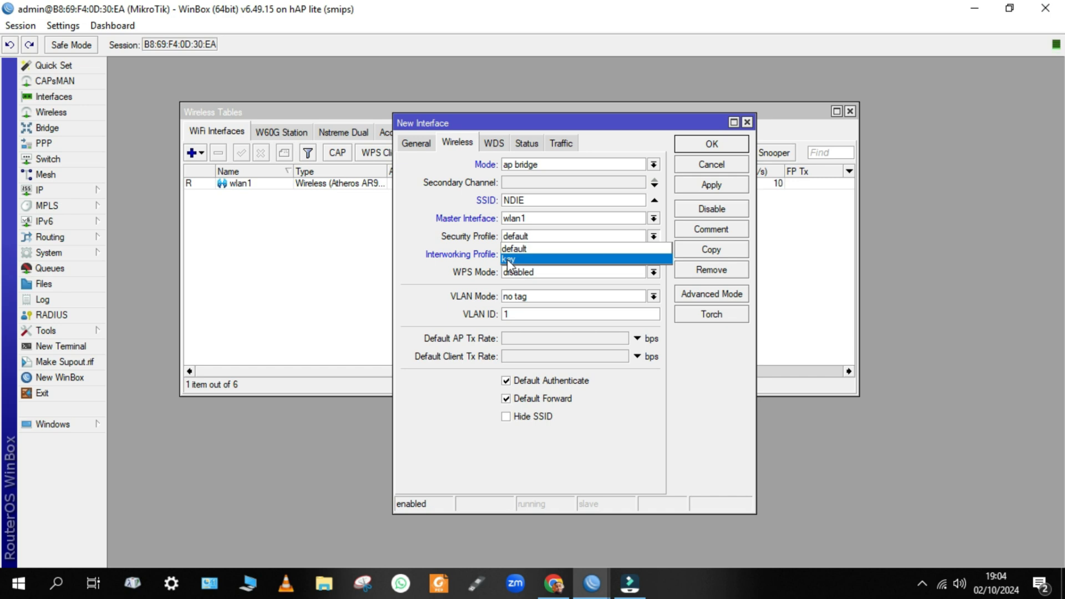
{"action": "left_click", "coordinate": [507, 258]}
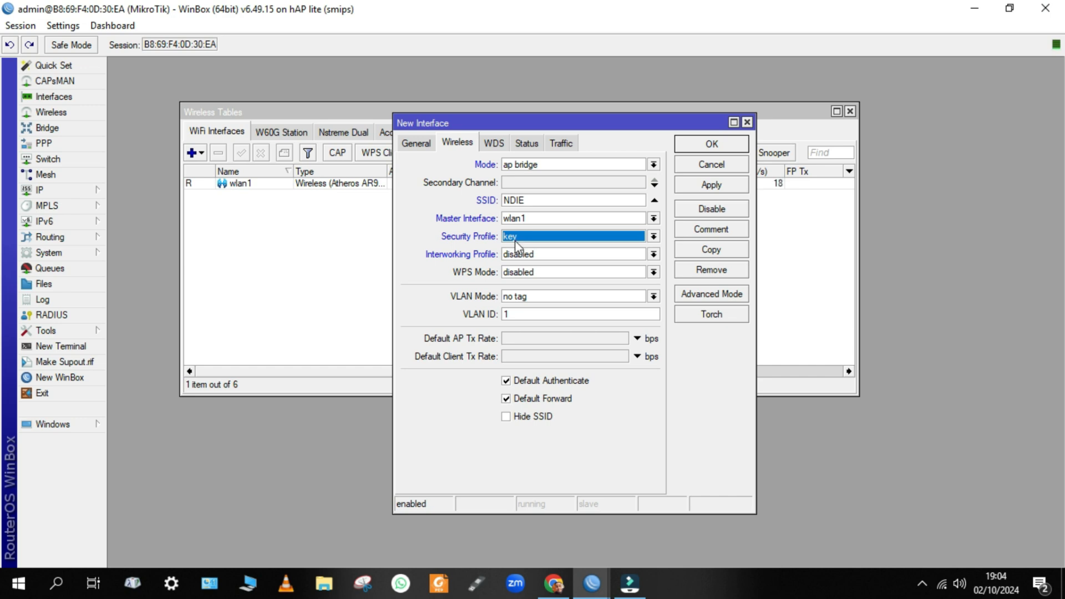
{"action": "left_click", "coordinate": [571, 255]}
{"action": "left_click", "coordinate": [572, 254]}
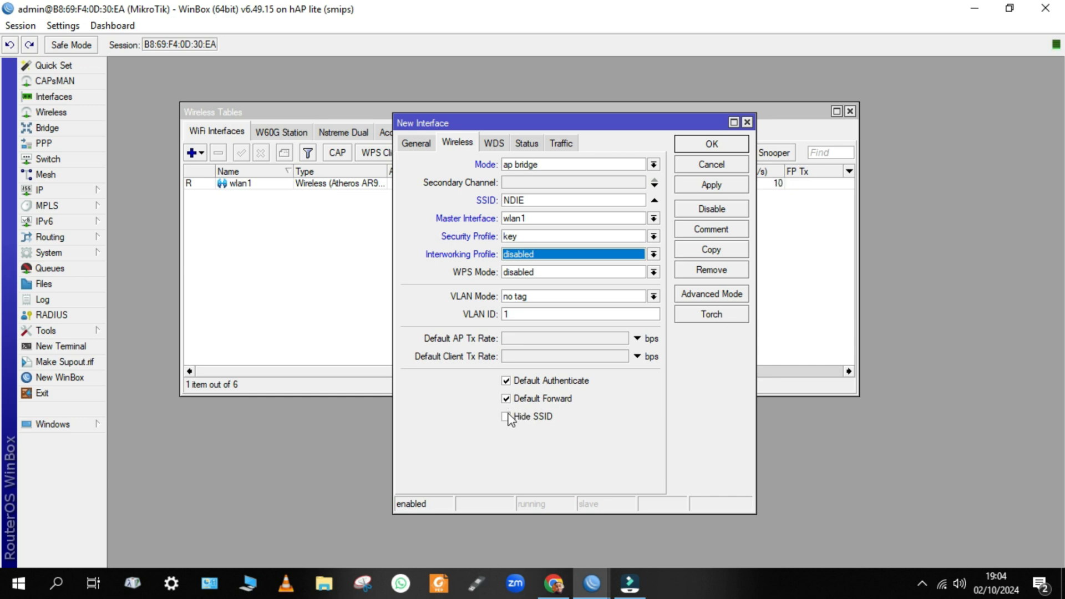
Apply the new virtual interface wlan2 and confirm NDIE appears as a secured Wi-Fi network.
{"action": "left_click", "coordinate": [707, 189]}
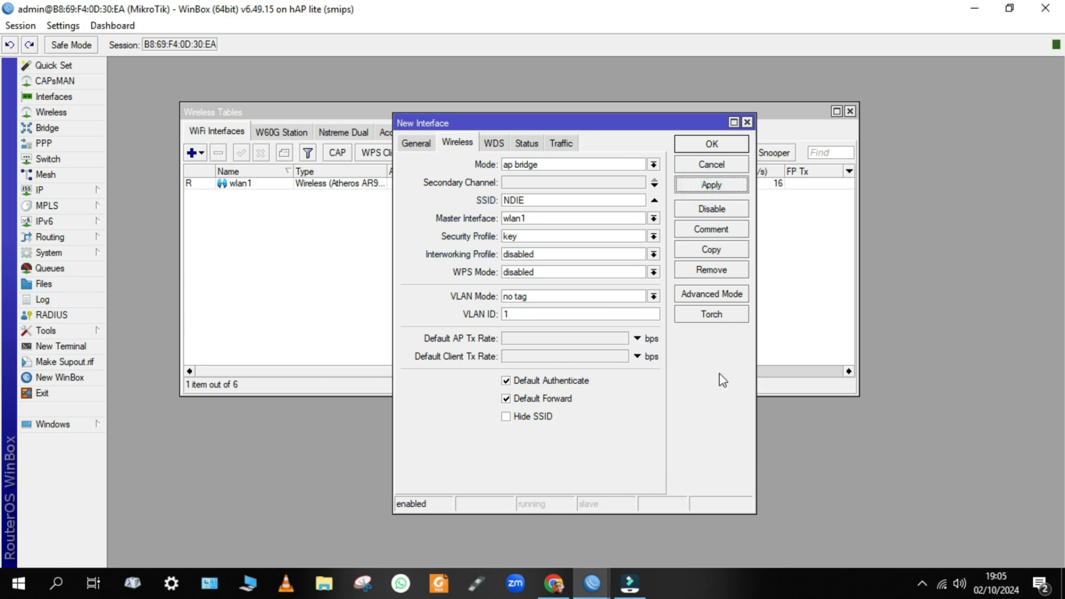
{"action": "left_click", "coordinate": [939, 590]}
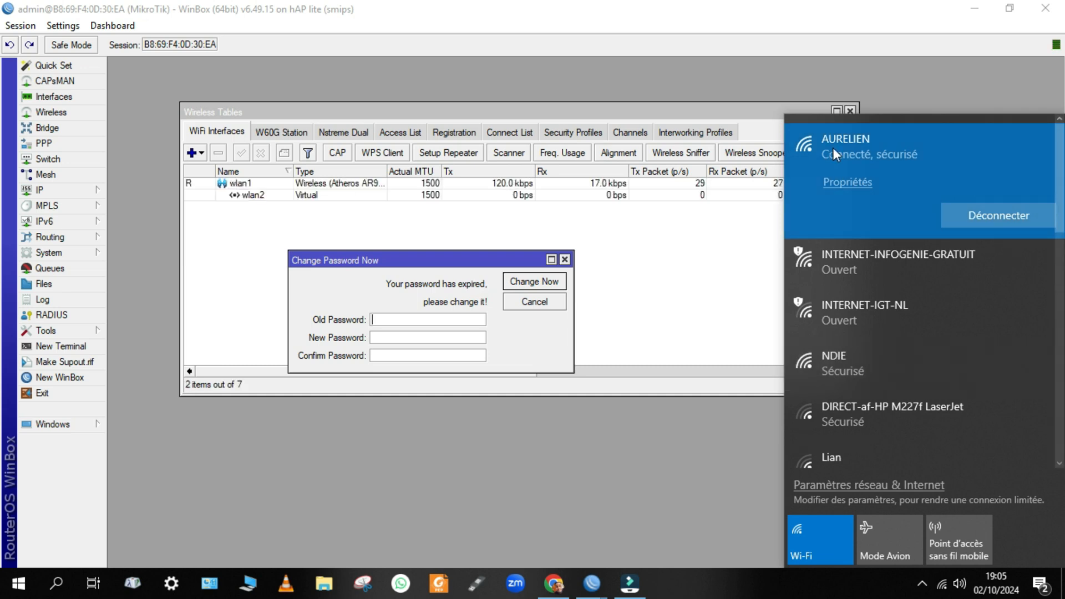
{"action": "left_click", "coordinate": [423, 228]}
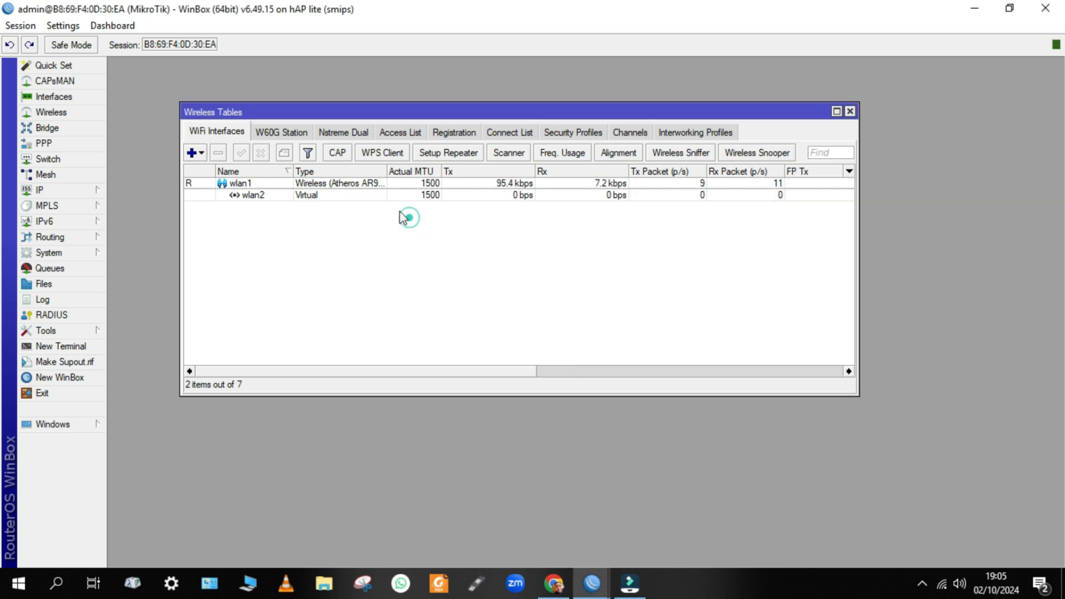
Enable Hide SSID on wlan2 and apply the change.
{"action": "double_click", "coordinate": [300, 198]}
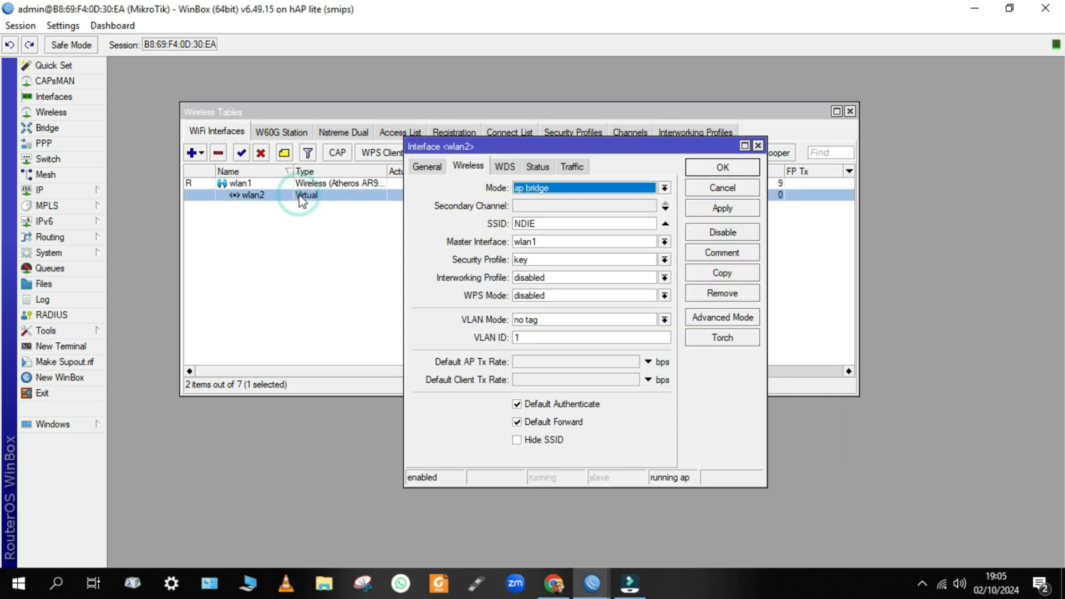
{"action": "left_click", "coordinate": [527, 441]}
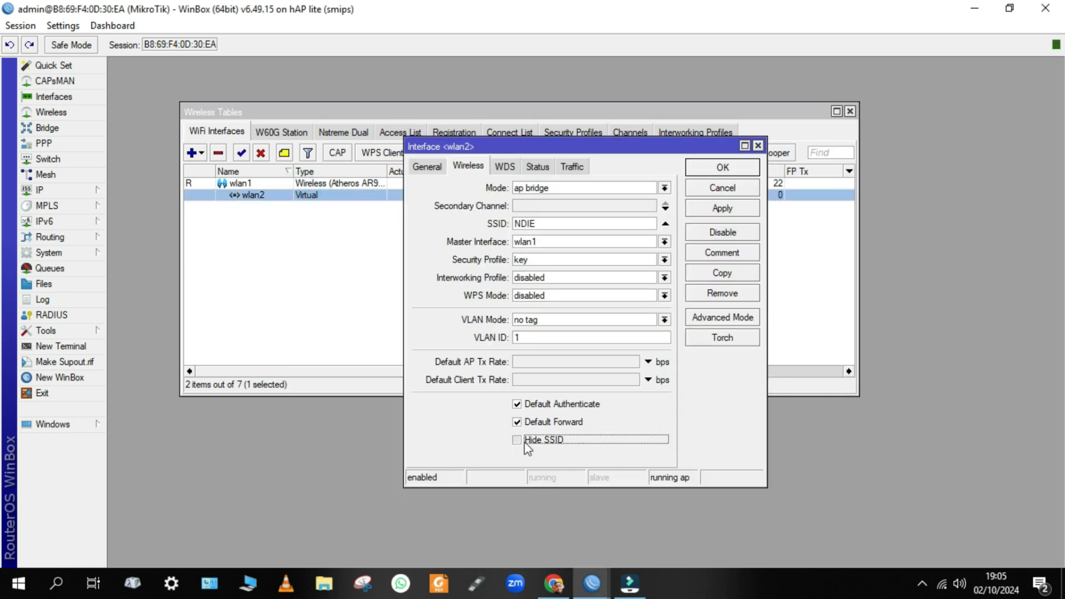
{"action": "left_click", "coordinate": [720, 211]}
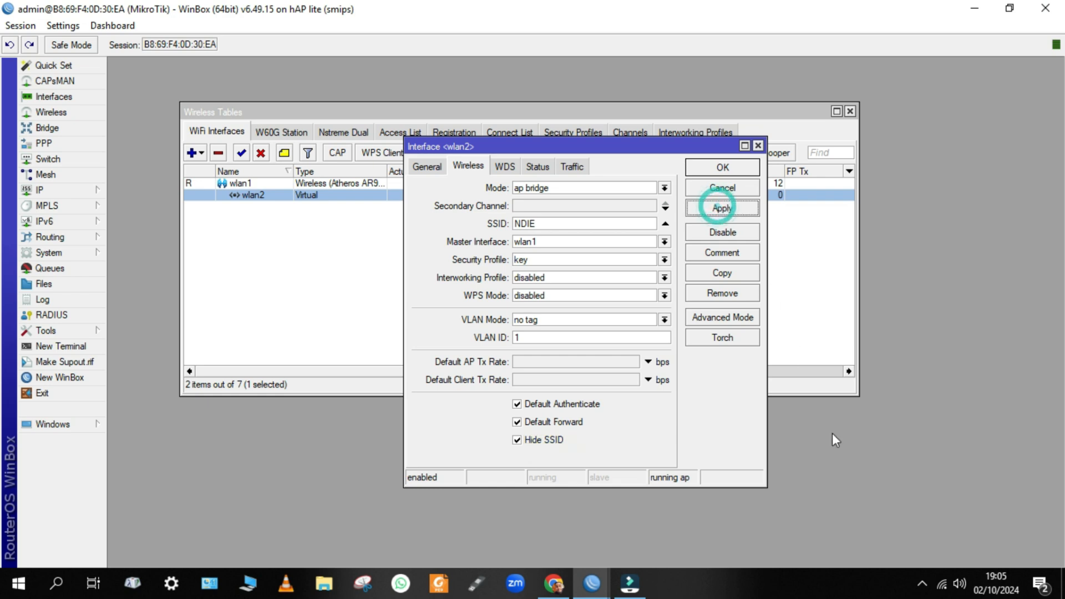
Turn the laptop's Wi-Fi off and check the network list for NDIE.
{"action": "left_click", "coordinate": [943, 589]}
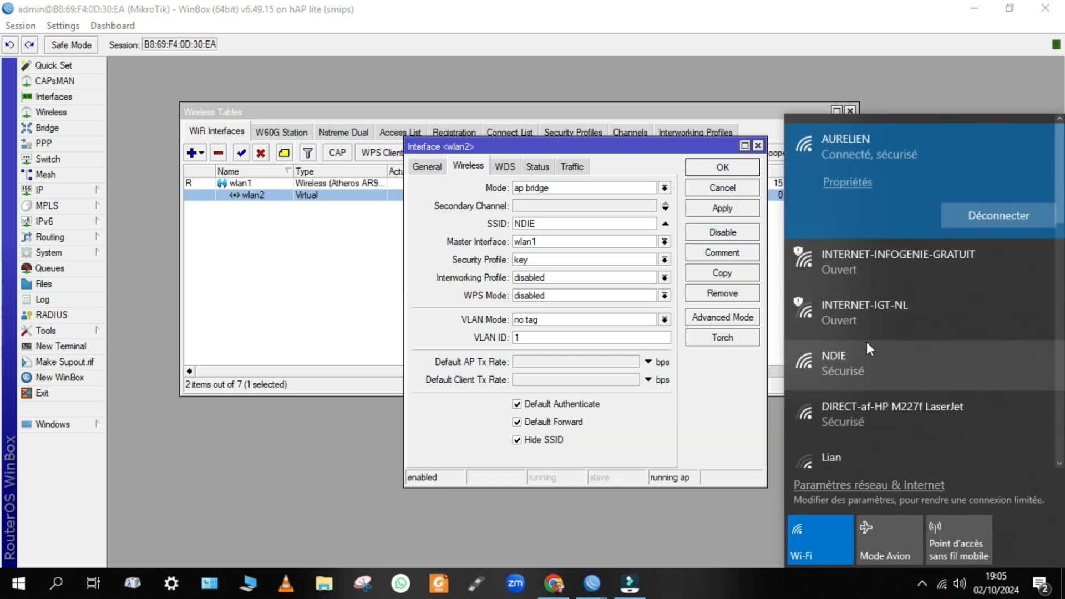
{"action": "left_click", "coordinate": [830, 546]}
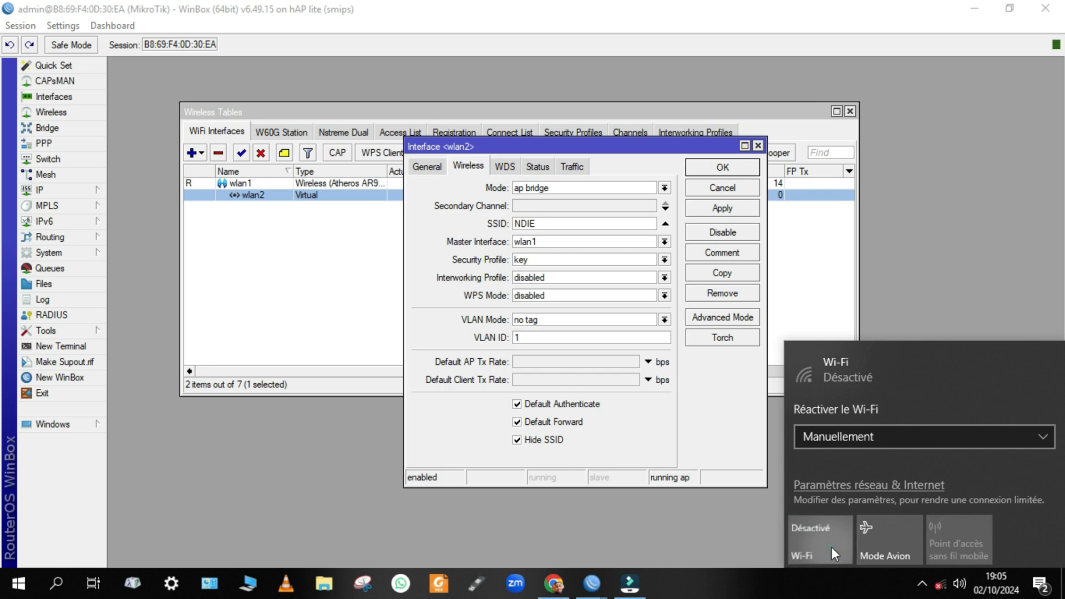
{"action": "scroll", "coordinate": [920, 158], "scroll_direction": "down", "scroll_amount": 5}
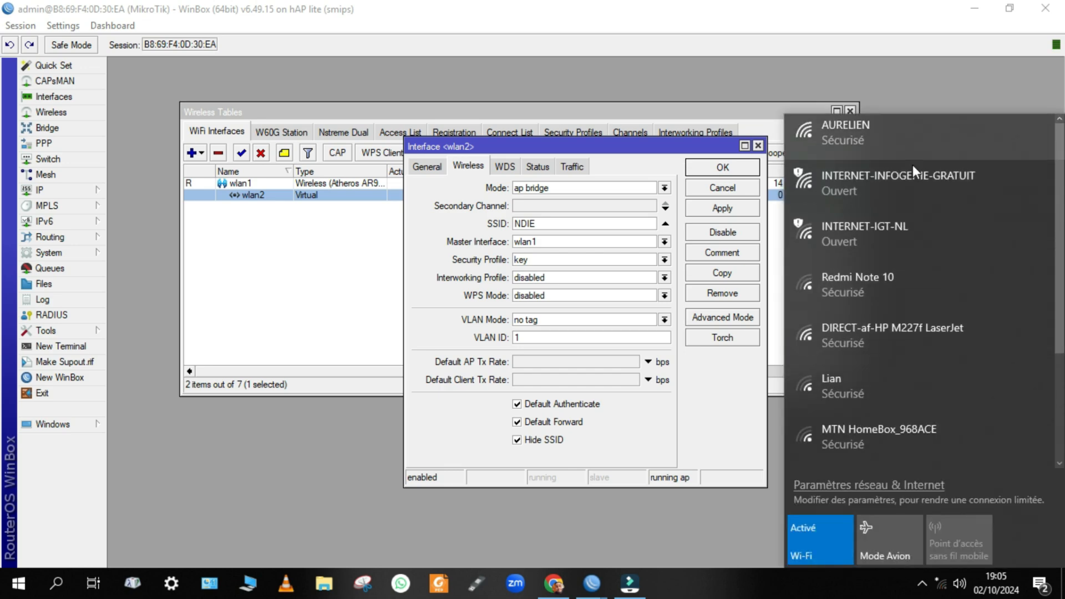
{"action": "scroll", "coordinate": [871, 277], "scroll_direction": "down", "scroll_amount": 1}
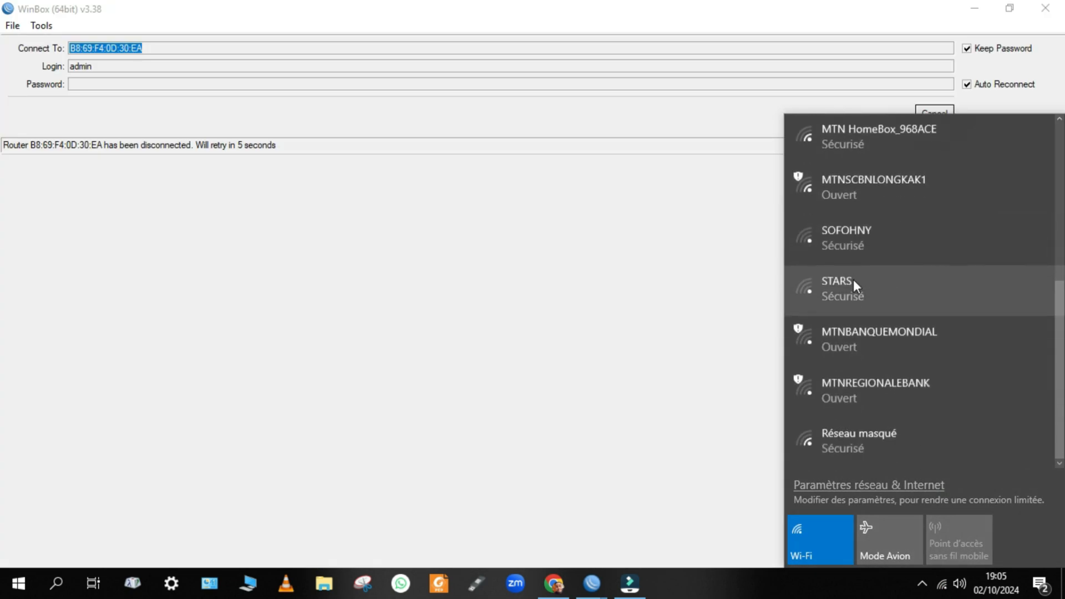
{"action": "scroll", "coordinate": [874, 388], "scroll_direction": "up", "scroll_amount": 5}
{"action": "scroll", "coordinate": [873, 389], "scroll_direction": "up", "scroll_amount": 1}
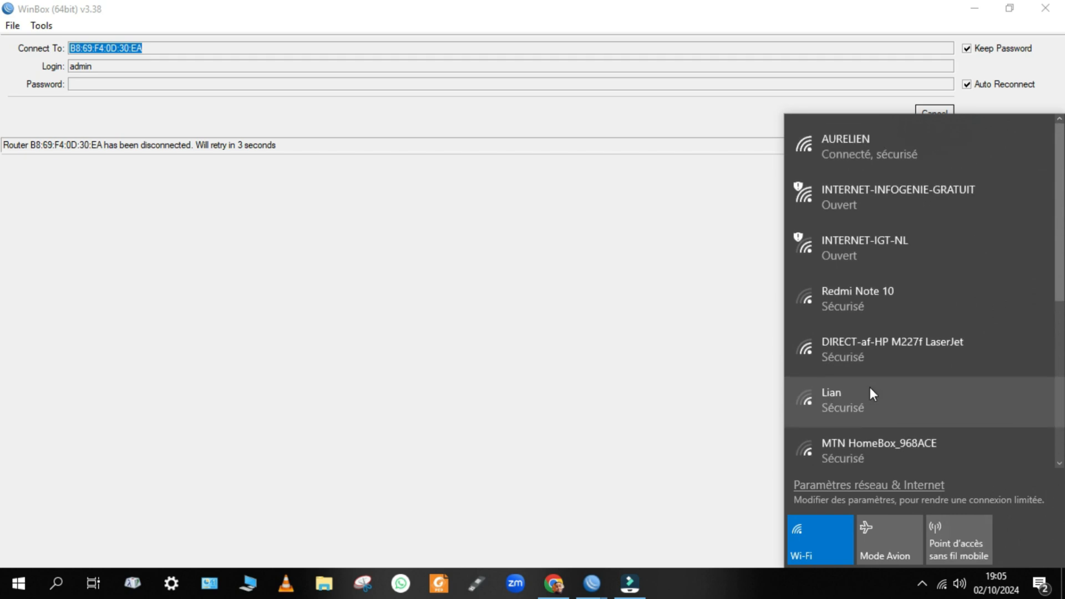
{"action": "left_click", "coordinate": [739, 381]}
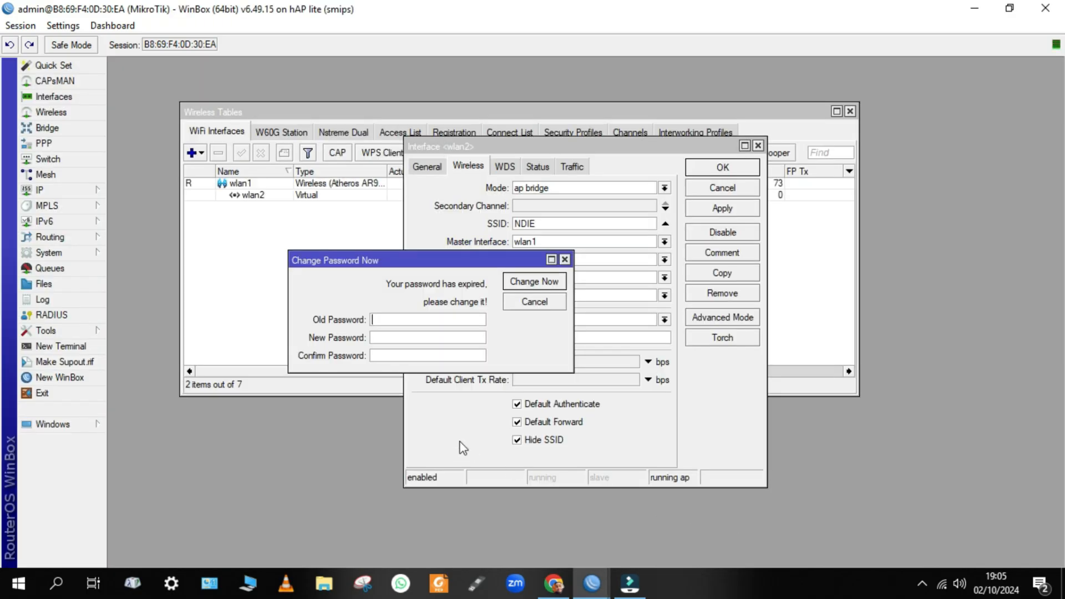
Untick Hide SSID on wlan2, save with Apply and OK, and dismiss the expired-password prompt.
{"action": "left_click", "coordinate": [525, 444]}
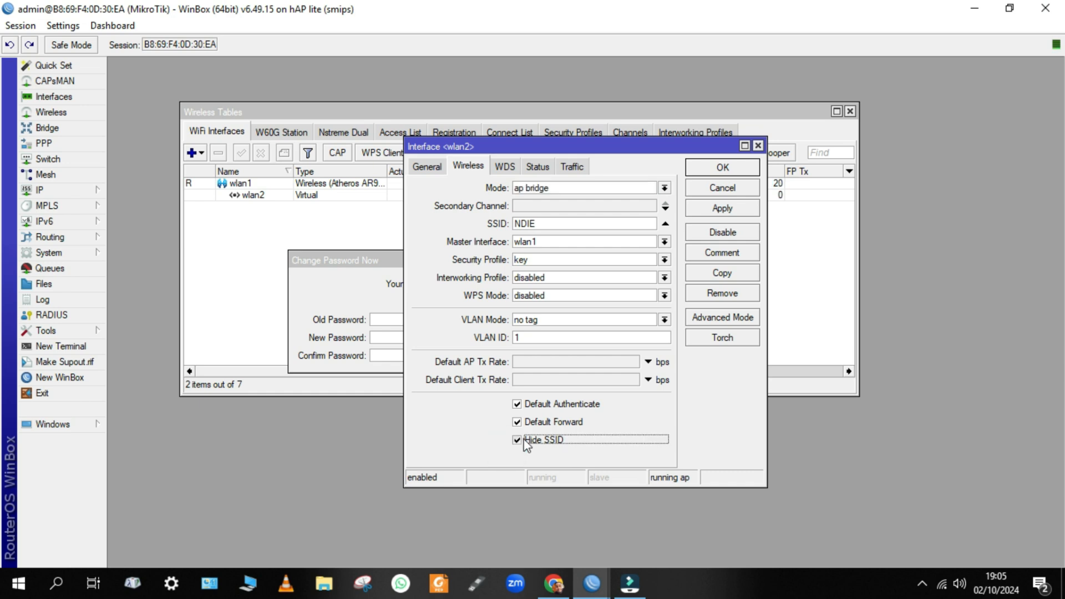
{"action": "left_click", "coordinate": [524, 441]}
{"action": "left_click", "coordinate": [739, 210]}
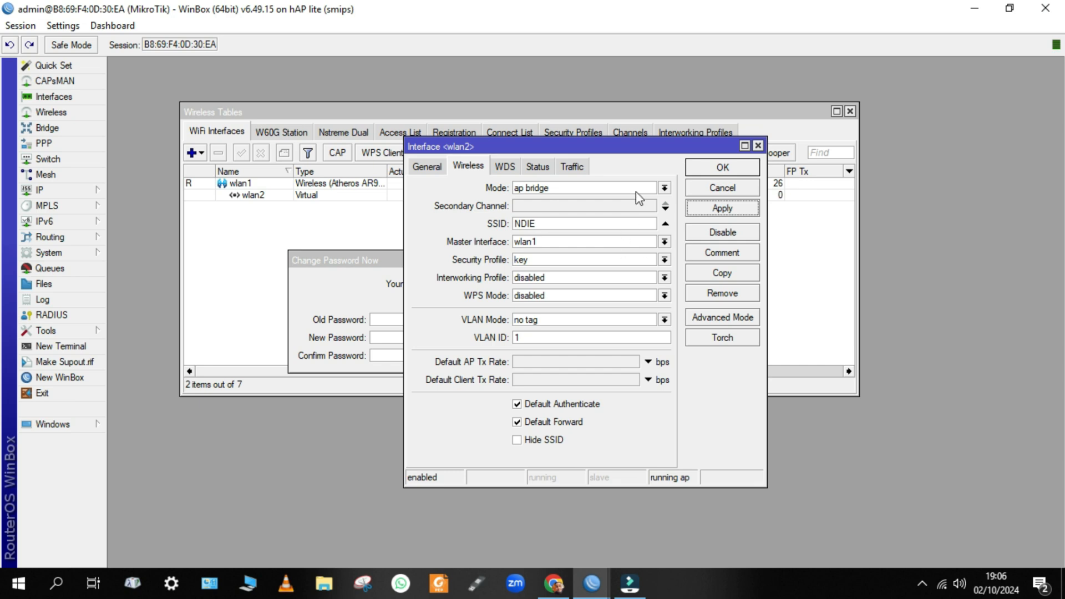
{"action": "left_click", "coordinate": [723, 168]}
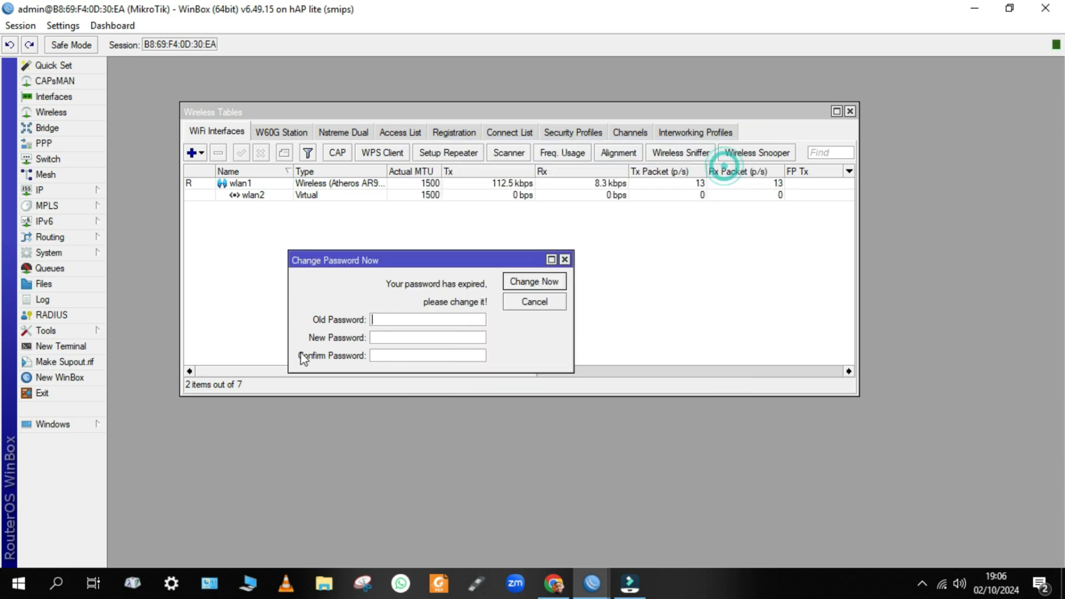
{"action": "left_click", "coordinate": [564, 260]}
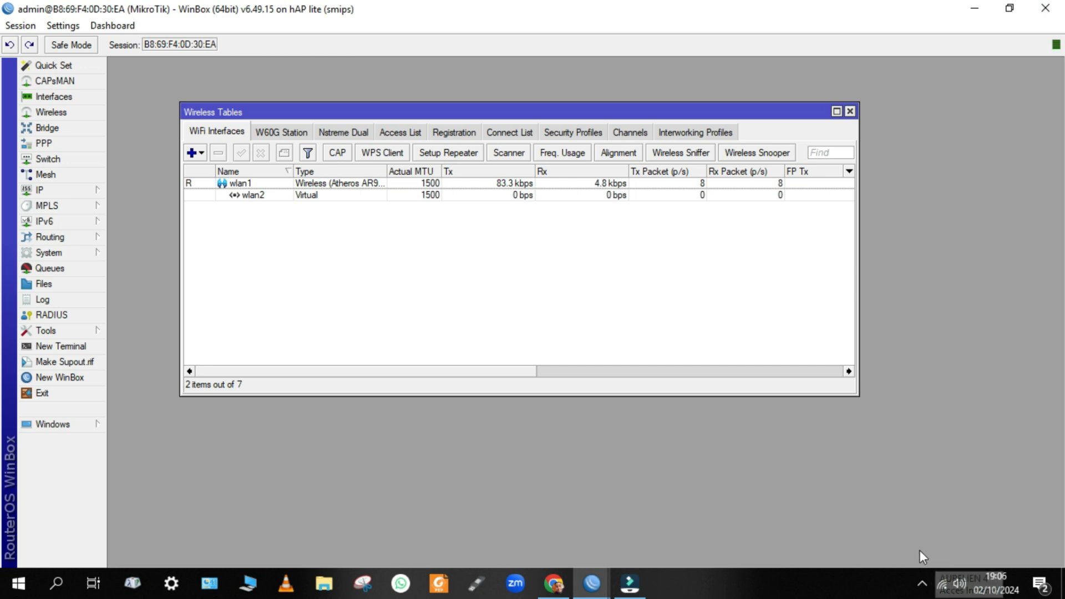
Start connecting the laptop to the NDIE Wi-Fi network, then close the network flyout.
{"action": "left_click", "coordinate": [942, 586]}
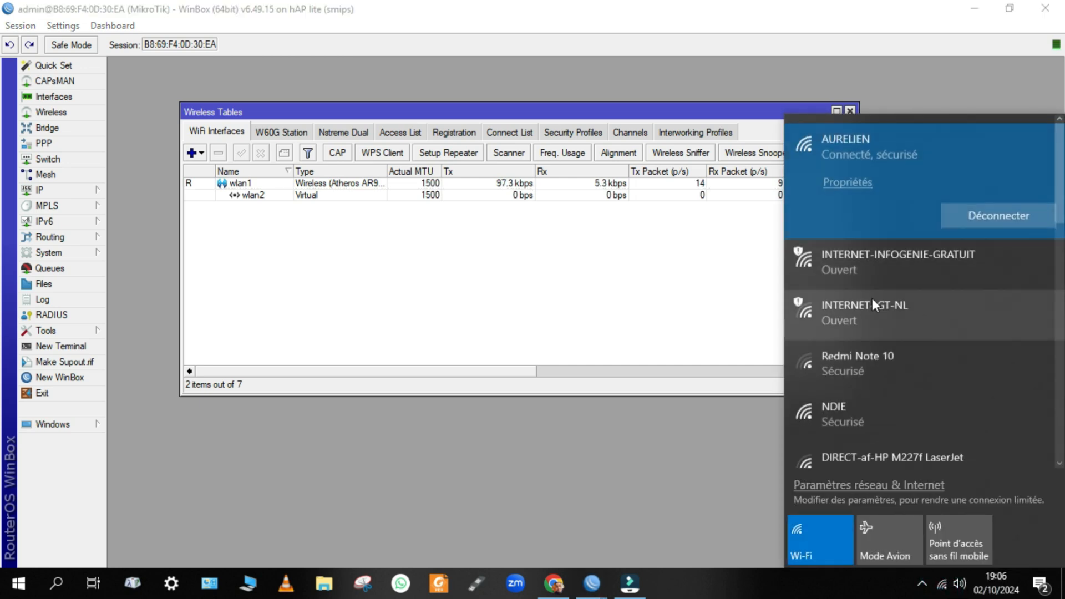
{"action": "left_click", "coordinate": [840, 416]}
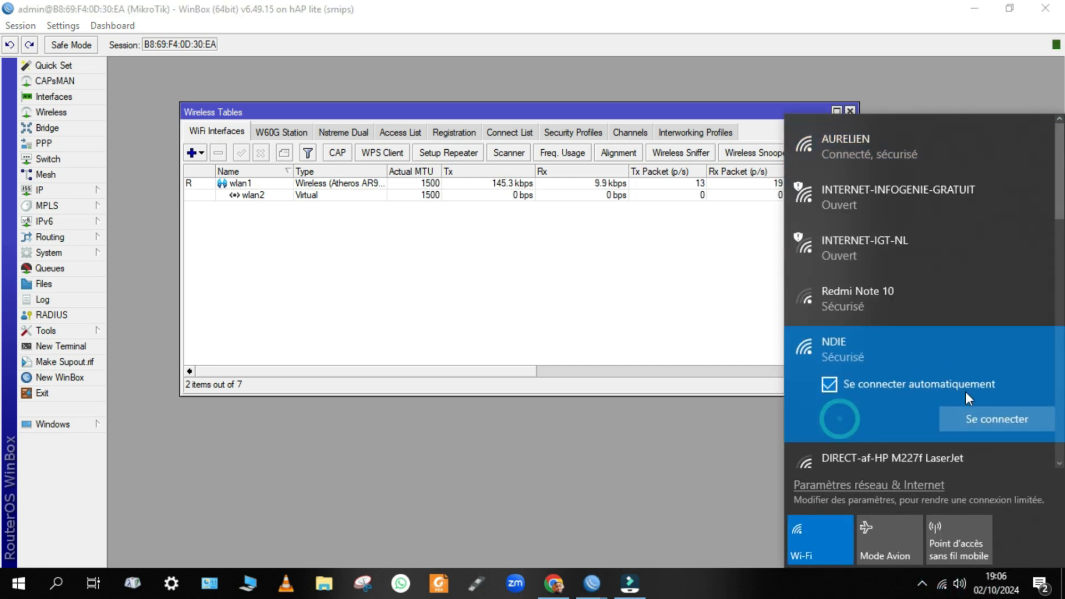
{"action": "left_click", "coordinate": [974, 421]}
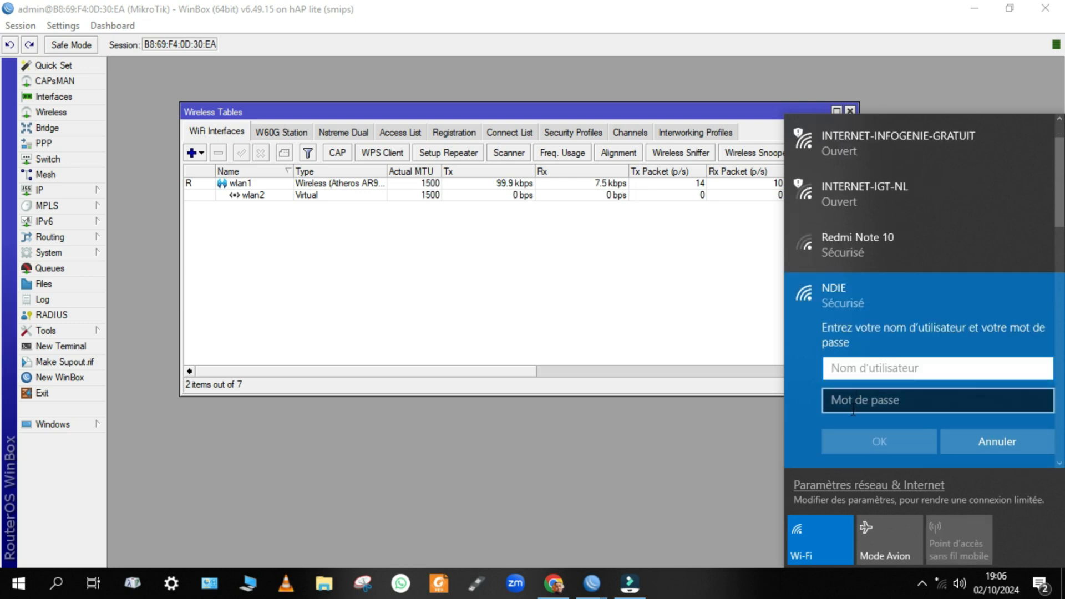
{"action": "left_click", "coordinate": [695, 312]}
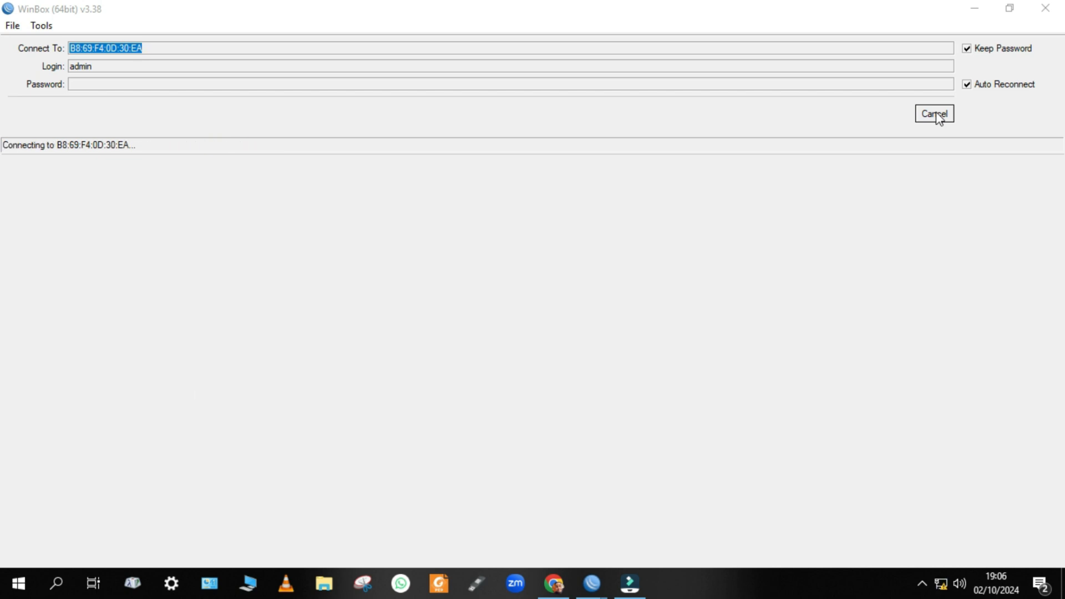
Reconnect WinBox to the MikroTik router at 192.168.10.1 from Neighbors and maximise the session.
{"action": "left_click", "coordinate": [936, 115]}
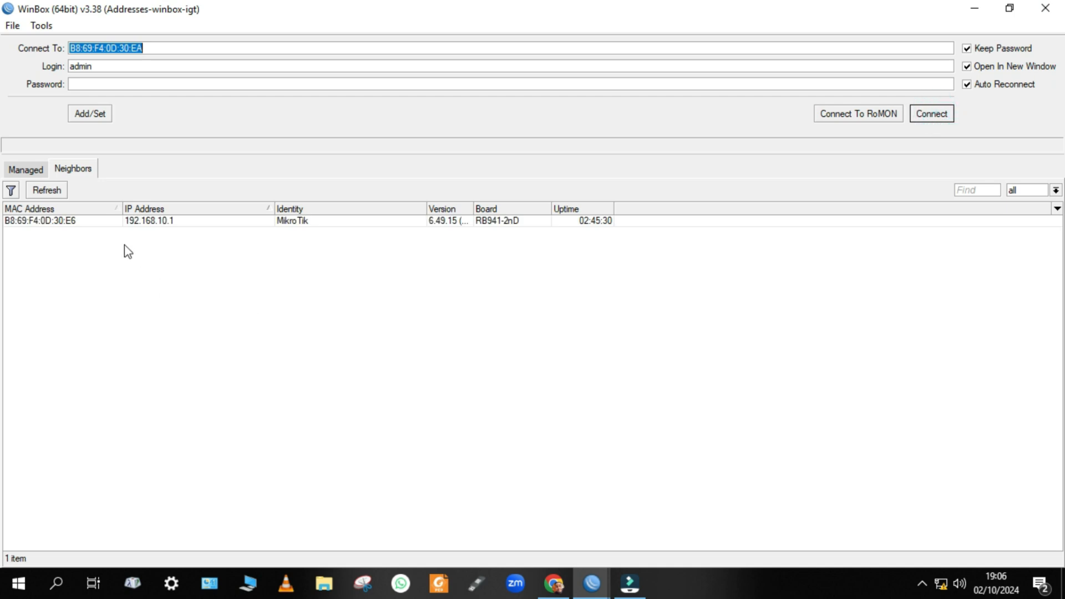
{"action": "double_click", "coordinate": [43, 220]}
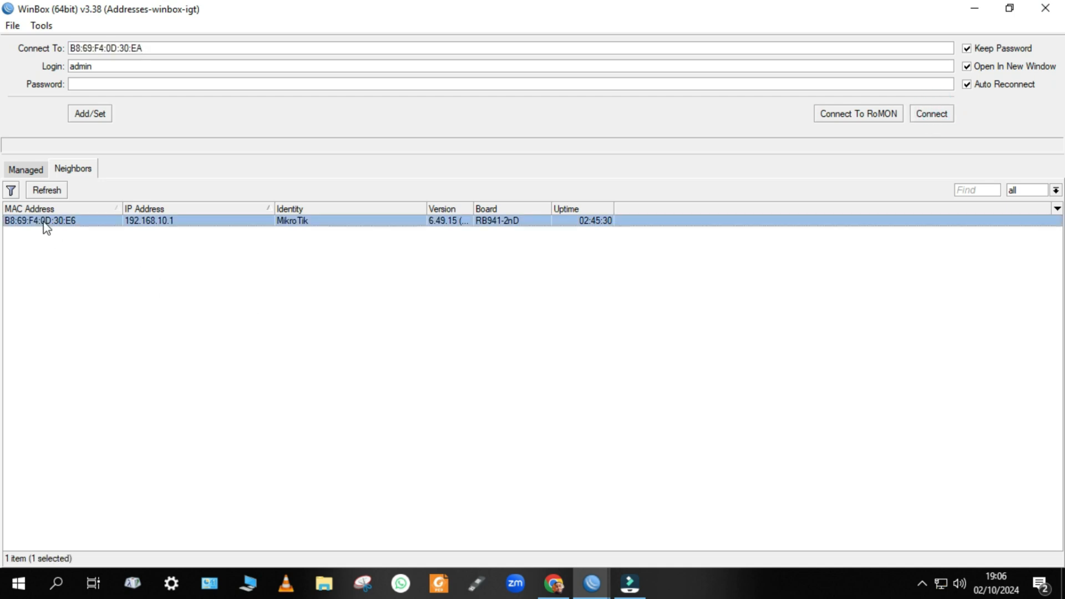
{"action": "left_click", "coordinate": [934, 115]}
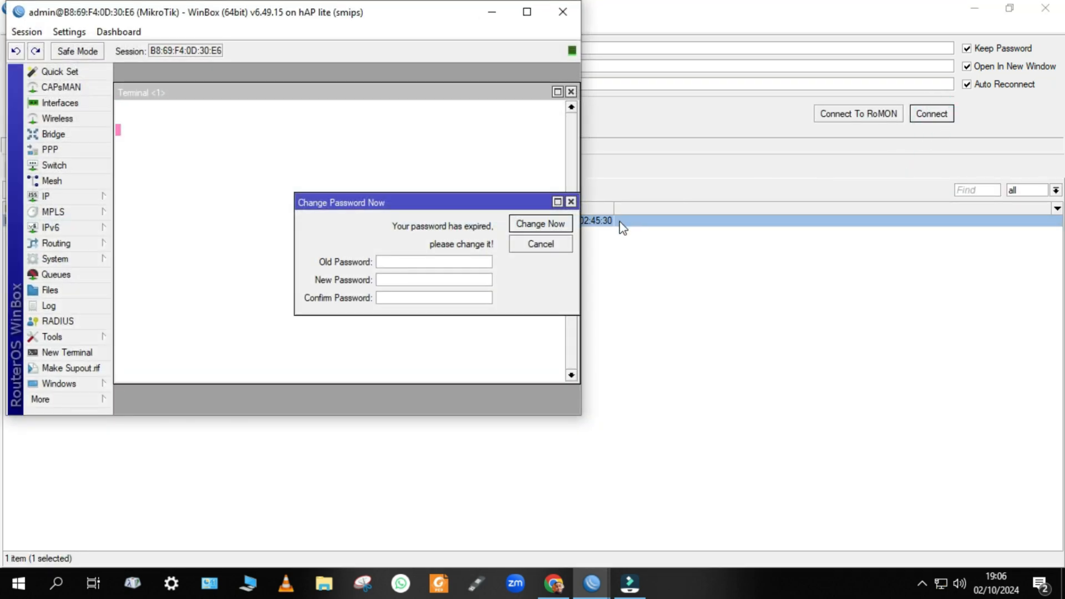
{"action": "left_click", "coordinate": [528, 13]}
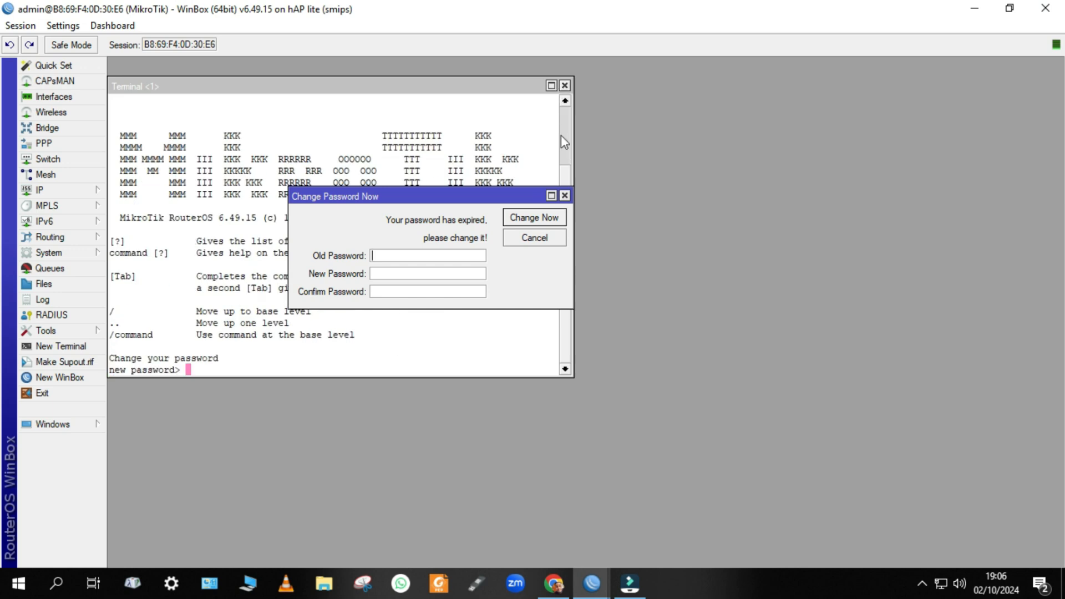
Dismiss the expired-password prompt, close the Terminal, and glance at the network list.
{"action": "left_click", "coordinate": [565, 195]}
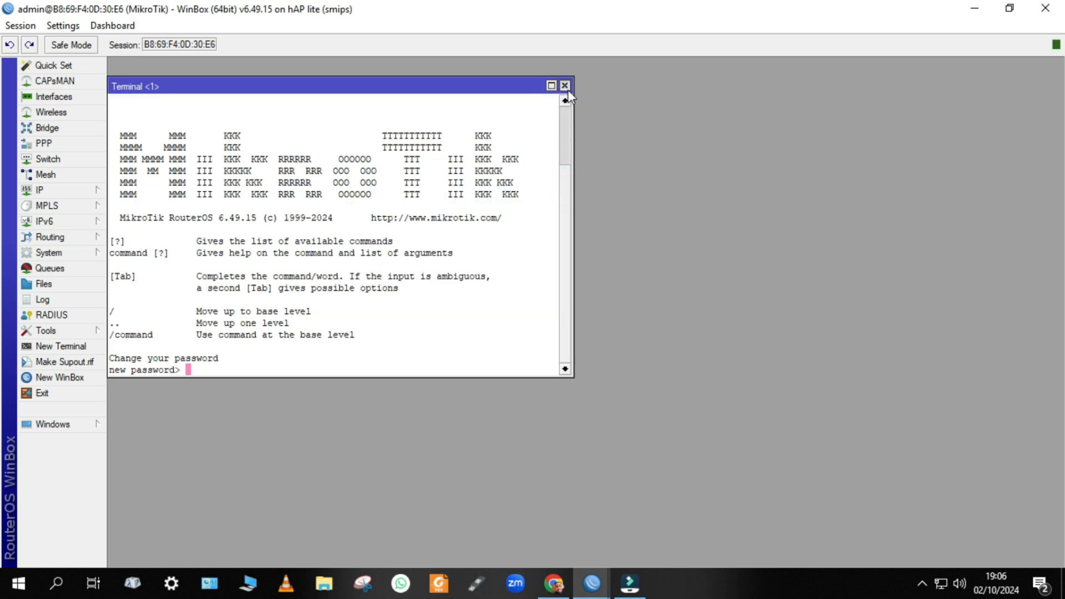
{"action": "left_click", "coordinate": [565, 86]}
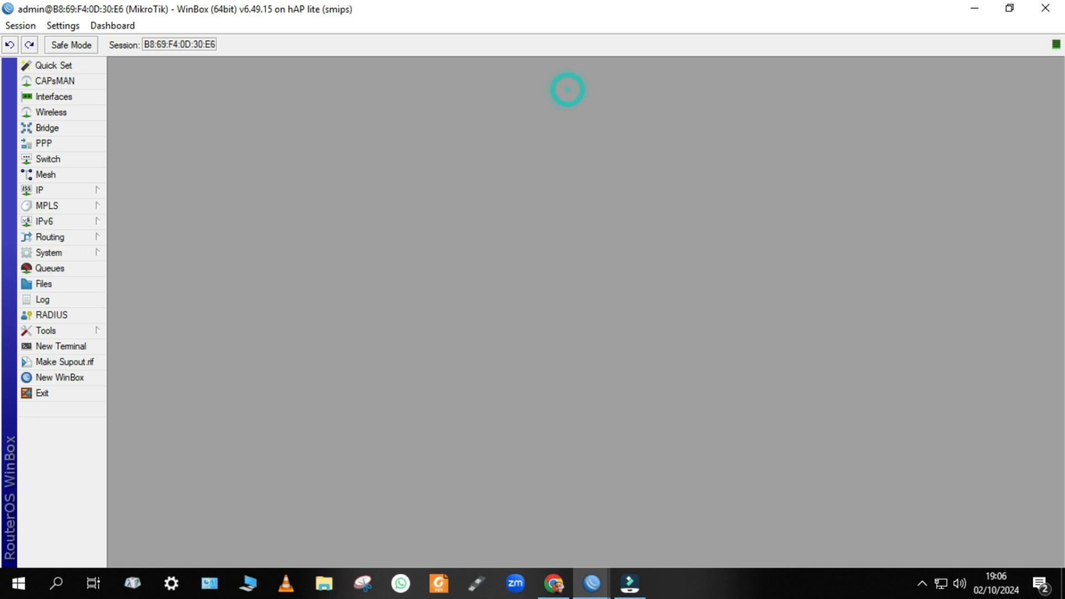
{"action": "left_click", "coordinate": [939, 591]}
{"action": "left_click", "coordinate": [669, 479]}
Add a new security profile named key2 with mode set to dynamic keys.
{"action": "left_click", "coordinate": [51, 112]}
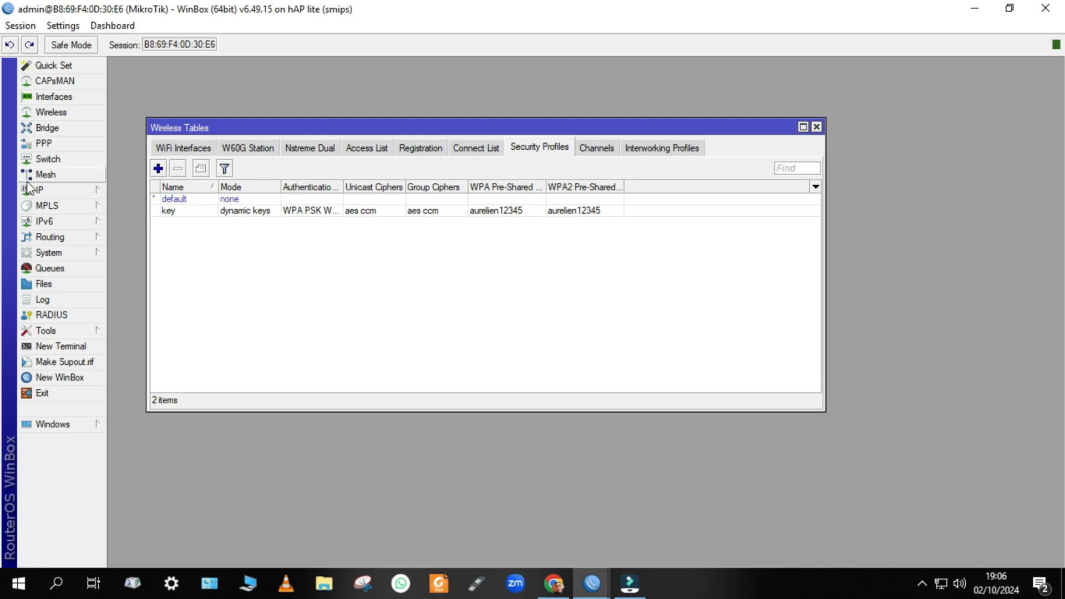
{"action": "left_click", "coordinate": [158, 168]}
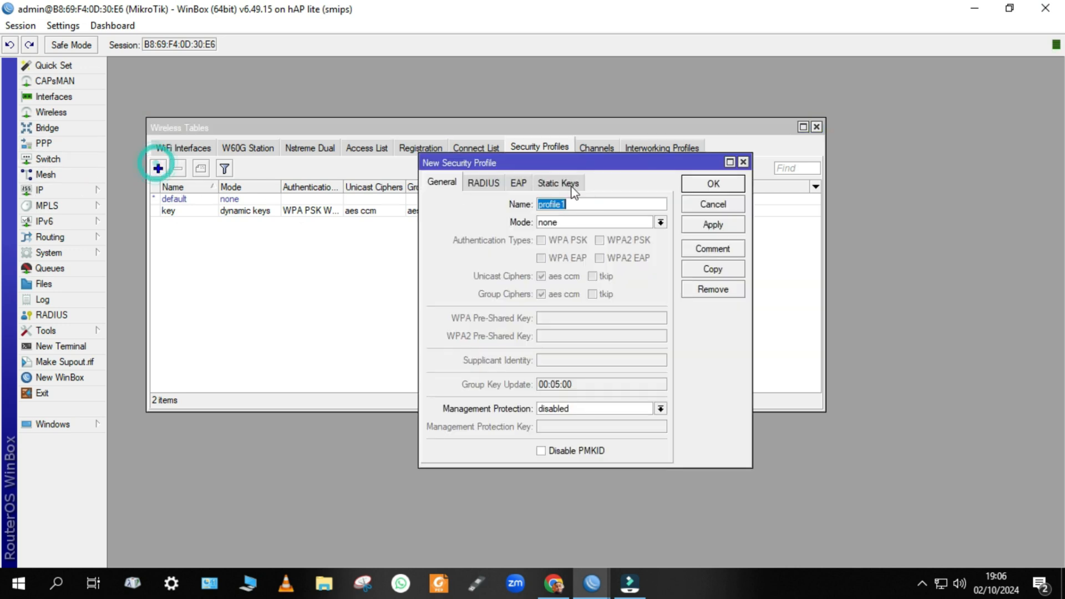
{"action": "left_click", "coordinate": [573, 220]}
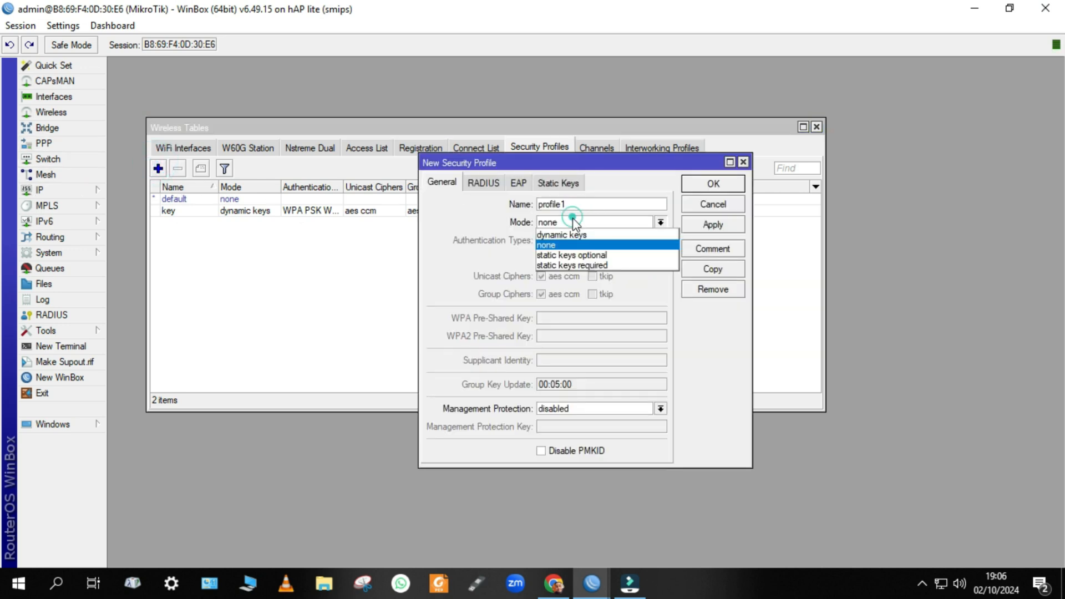
{"action": "left_click", "coordinate": [574, 203]}
{"action": "left_click", "coordinate": [575, 203]}
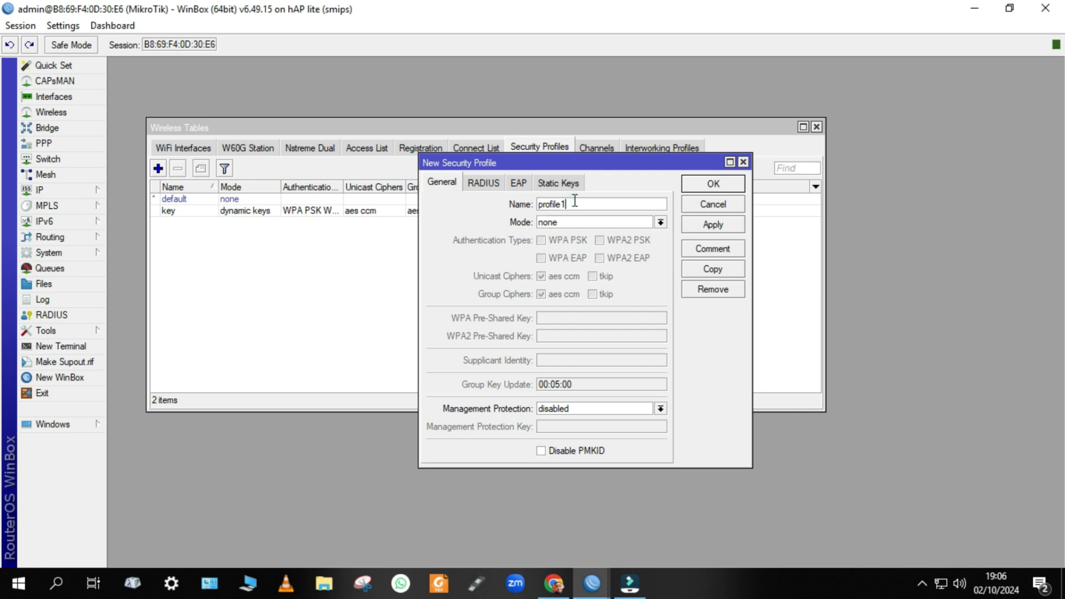
{"action": "key", "text": "BackSpace"}
{"action": "key", "text": "BackSpace"}
{"action": "key", "text": "BackSpace"}
{"action": "key", "text": "BackSpace"}
{"action": "key", "text": "BackSpace"}
{"action": "key", "text": "BackSpace"}
{"action": "key", "text": "BackSpace"}
{"action": "key", "text": "BackSpace"}
{"action": "left_click", "coordinate": [573, 222]}
{"action": "left_click", "coordinate": [576, 239]}
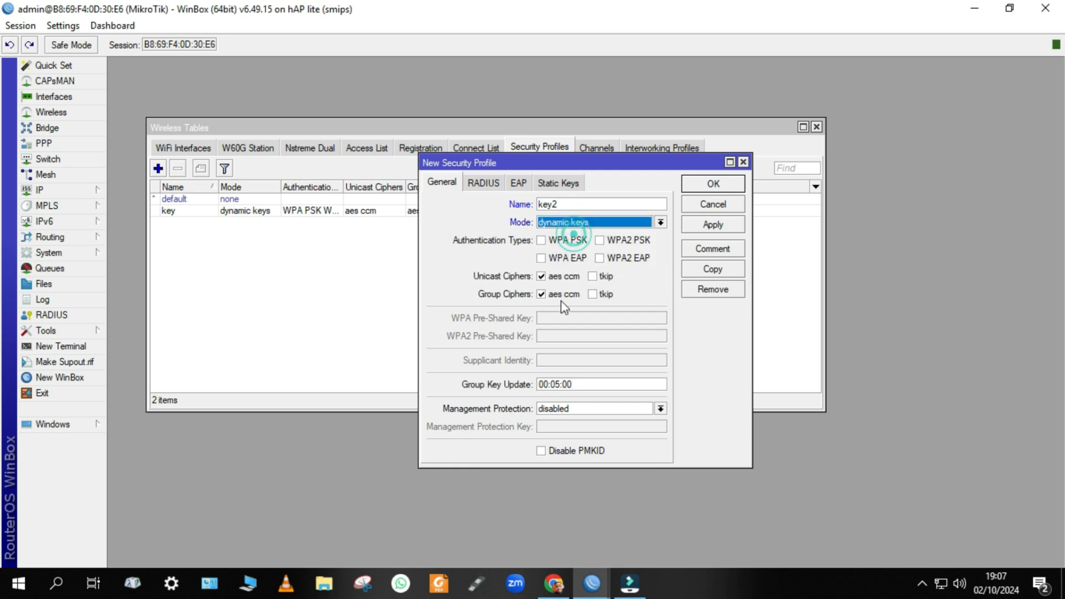
Tick WPA PSK, WPA2 PSK, WPA EAP and WPA2 EAP, enter matching WPA/WPA2 pre-shared keys, and save.
{"action": "left_click", "coordinate": [600, 241]}
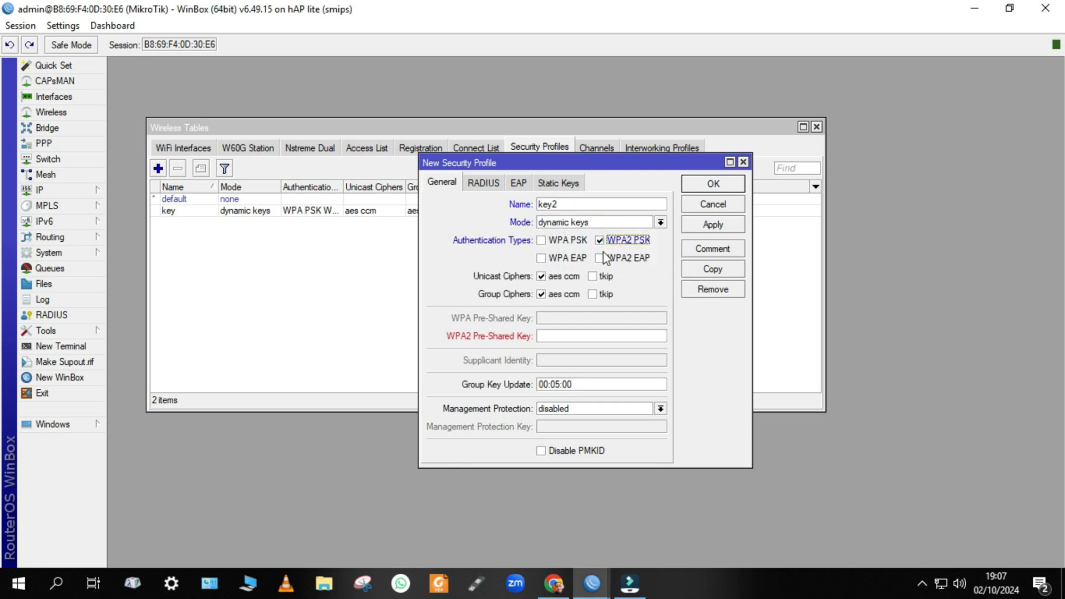
{"action": "left_click", "coordinate": [601, 258]}
{"action": "left_click", "coordinate": [560, 239]}
{"action": "left_click", "coordinate": [553, 256]}
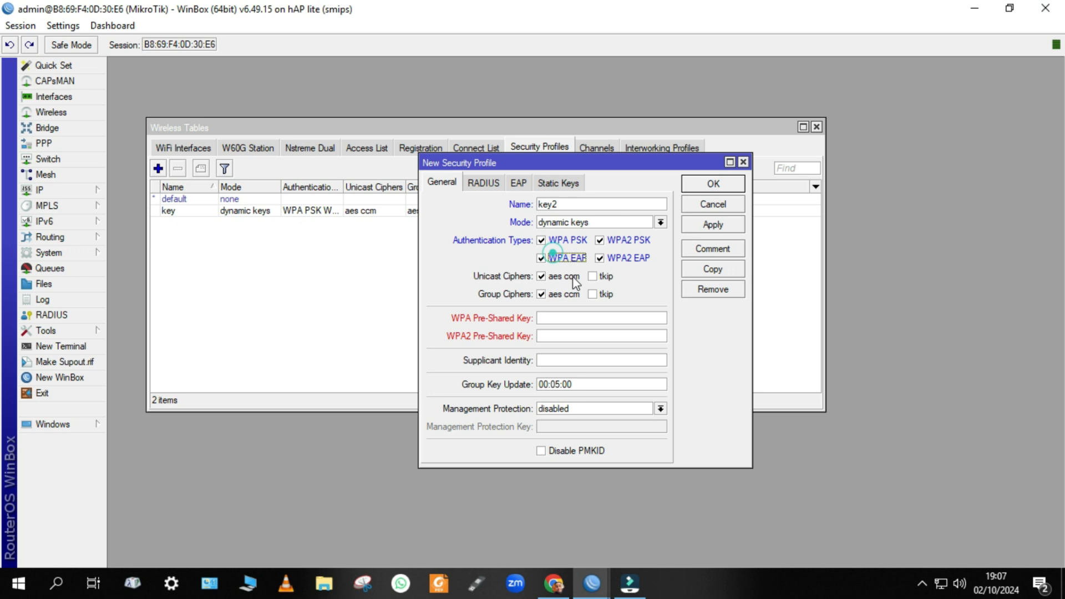
{"action": "left_click", "coordinate": [581, 324]}
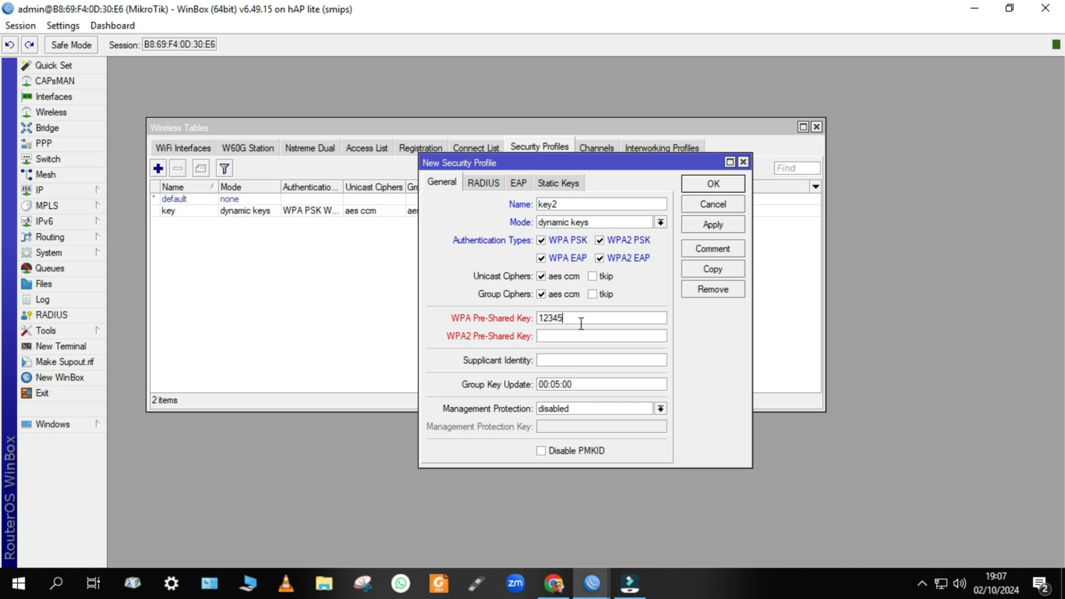
{"action": "type", "text": "12345678"}
{"action": "left_click", "coordinate": [576, 331]}
{"action": "type", "text": "12345"}
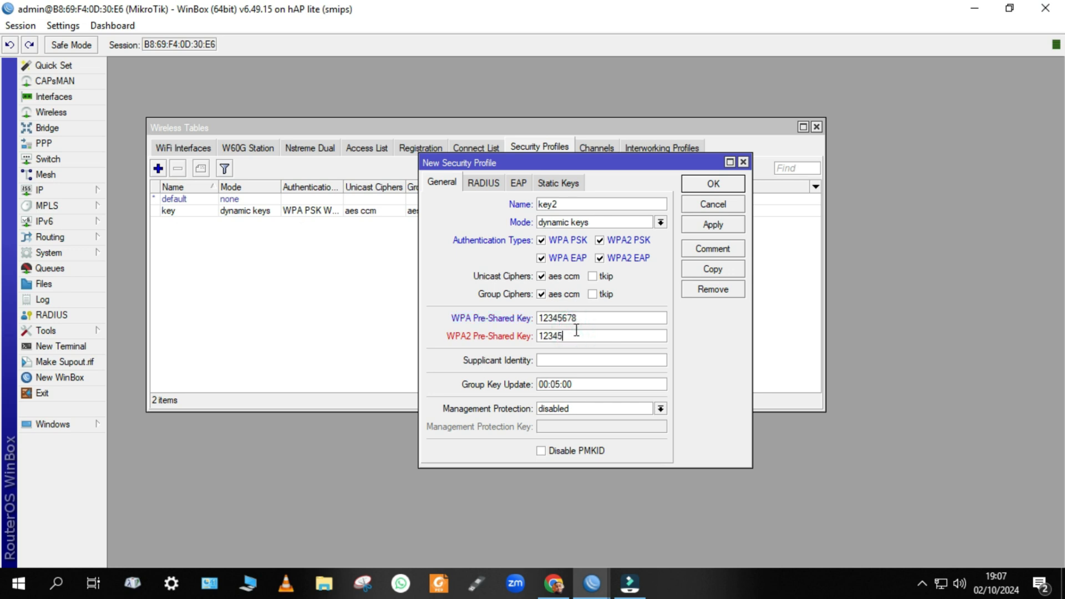
{"action": "type", "text": "678"}
{"action": "left_click", "coordinate": [738, 183]}
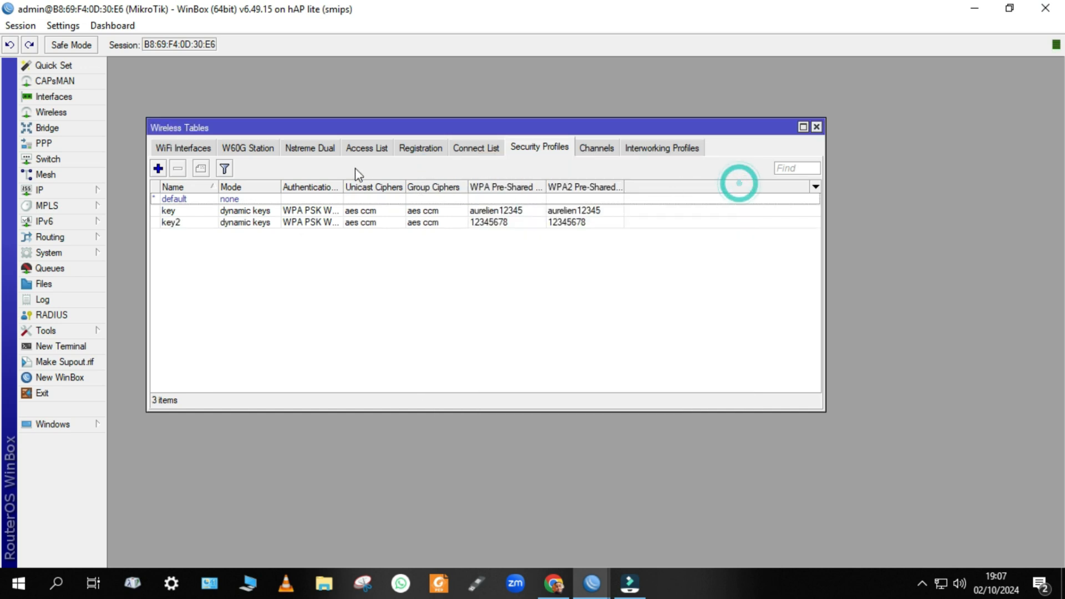
Set the wlan2 interface's security profile to key2 and save its settings.
{"action": "left_click", "coordinate": [168, 150]}
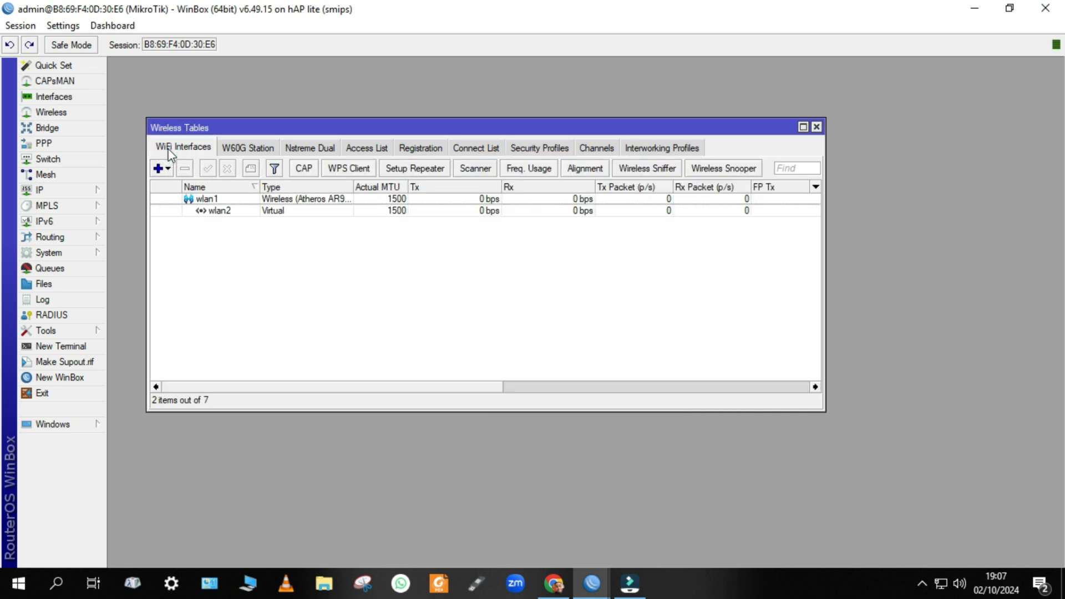
{"action": "left_click", "coordinate": [208, 217]}
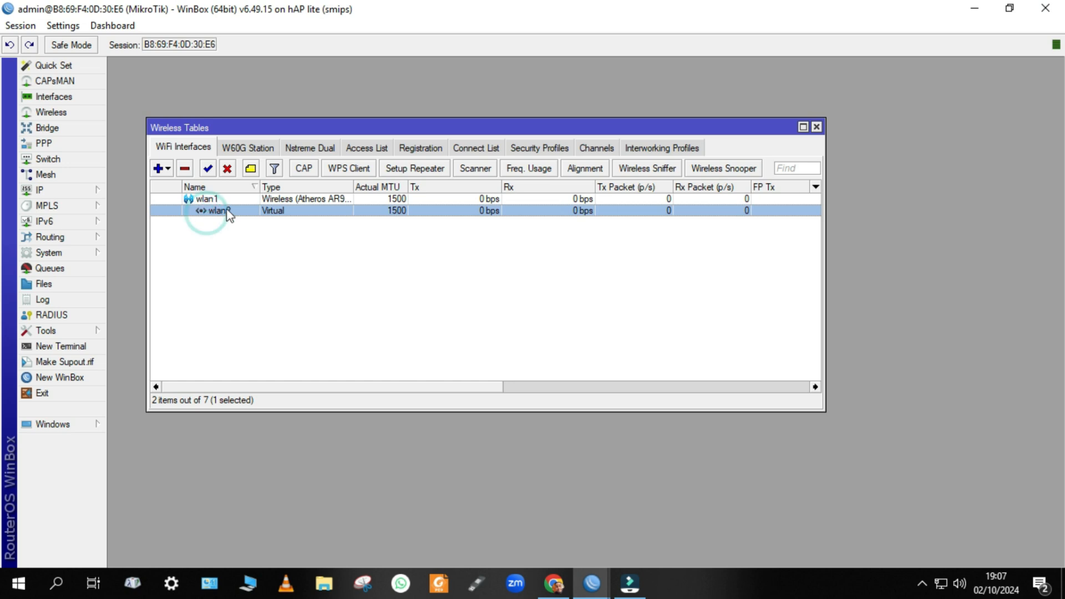
{"action": "double_click", "coordinate": [229, 215]}
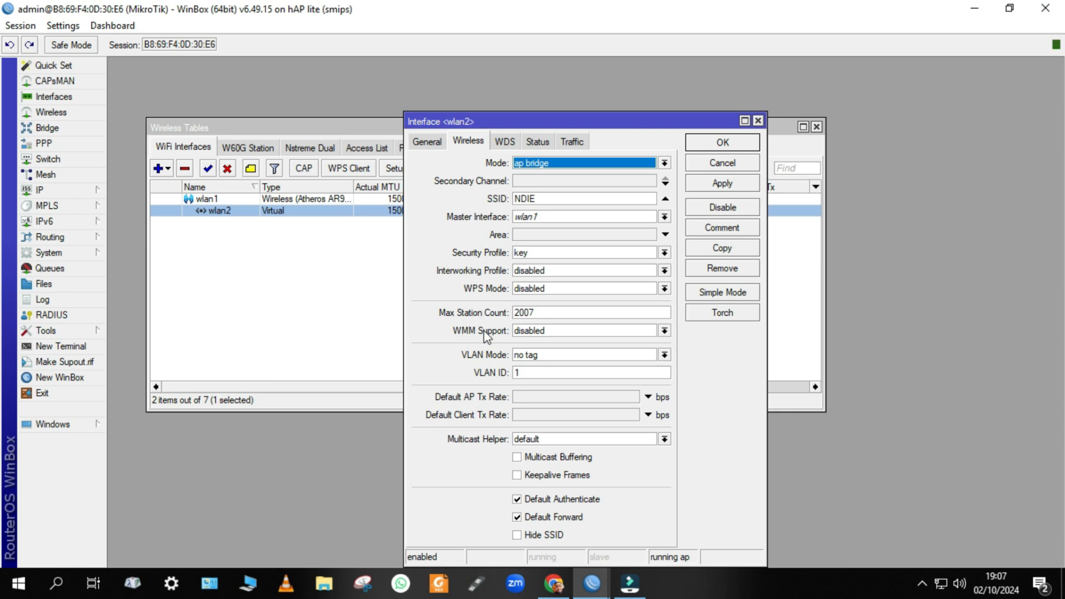
{"action": "left_click", "coordinate": [530, 253]}
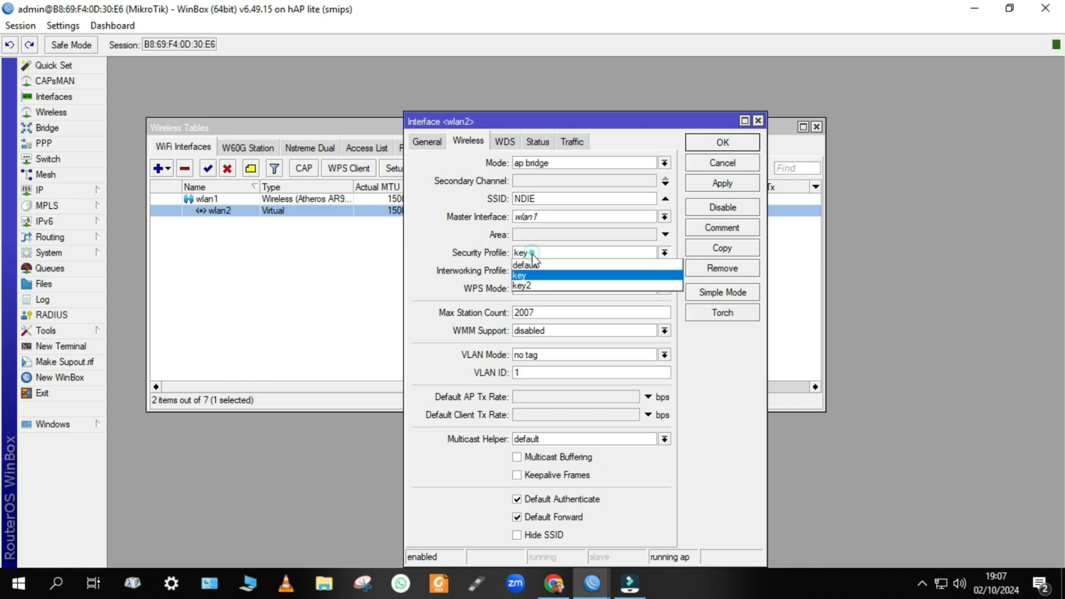
{"action": "left_click", "coordinate": [526, 284]}
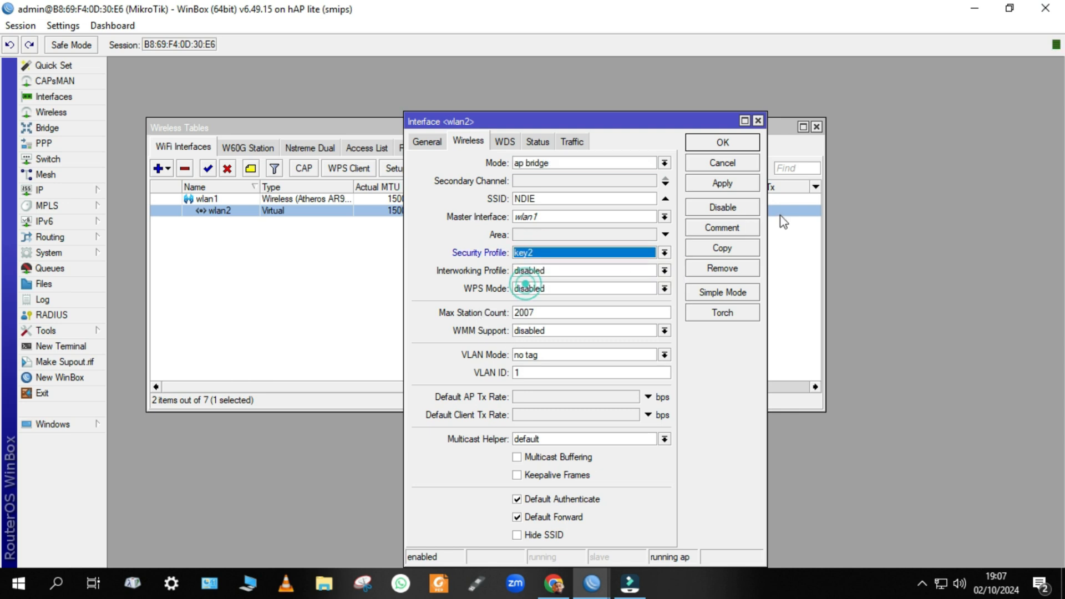
{"action": "left_click", "coordinate": [744, 181]}
{"action": "left_click", "coordinate": [715, 142]}
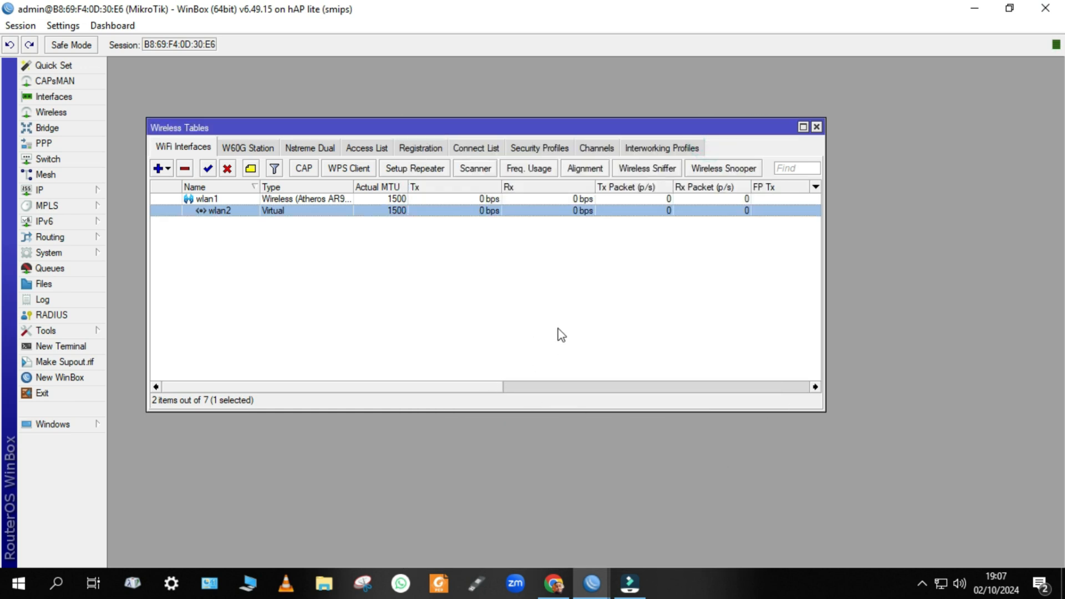
{"action": "left_click_drag", "start_coordinate": [443, 387], "coordinate": [260, 393]}
{"action": "left_click", "coordinate": [941, 584]}
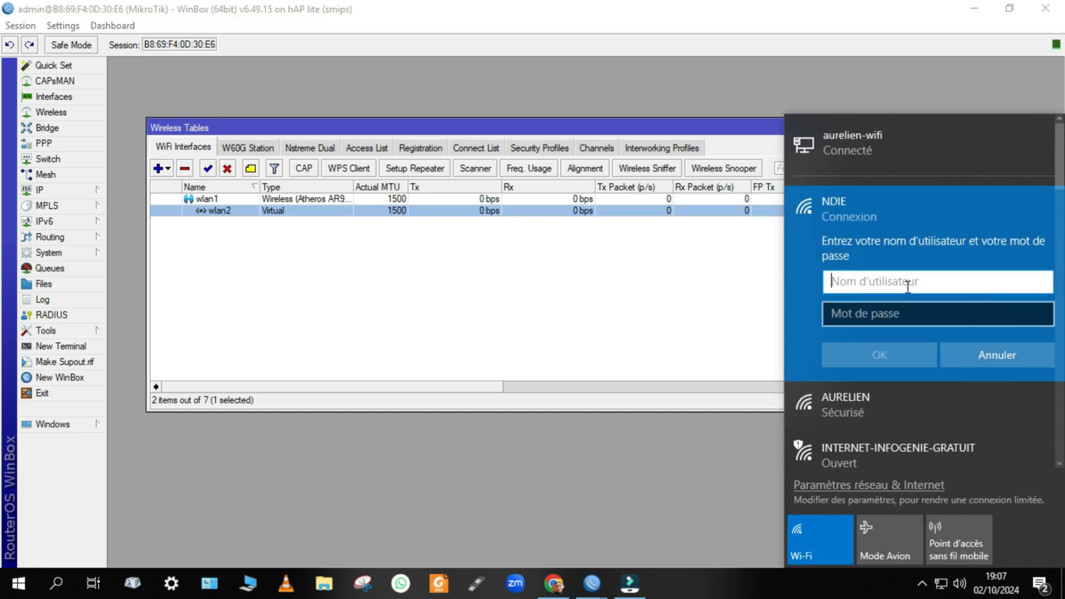
{"action": "left_click", "coordinate": [986, 358]}
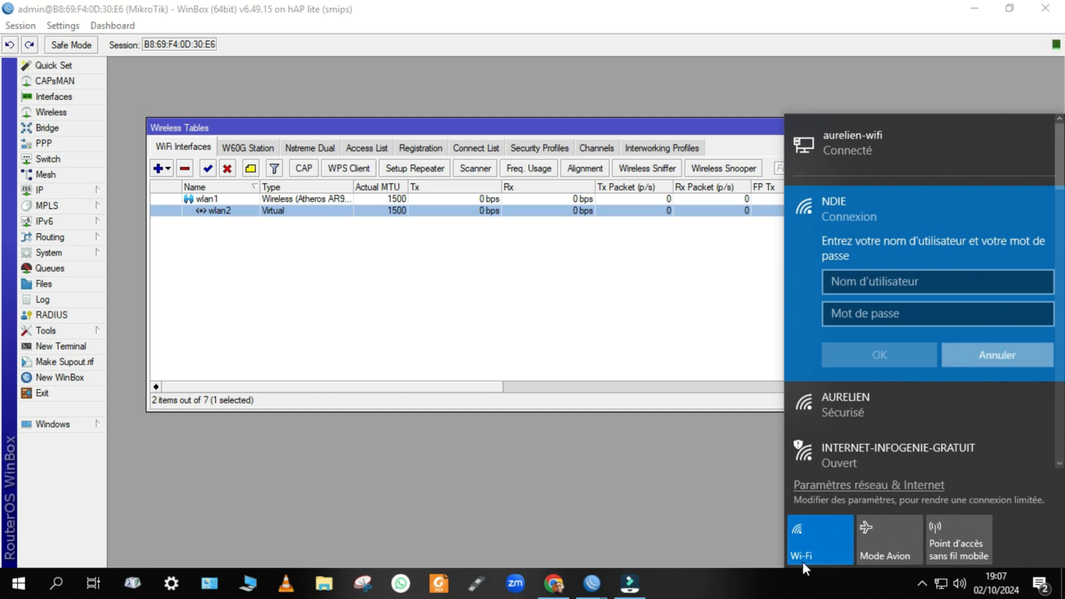
{"action": "left_click", "coordinate": [812, 541]}
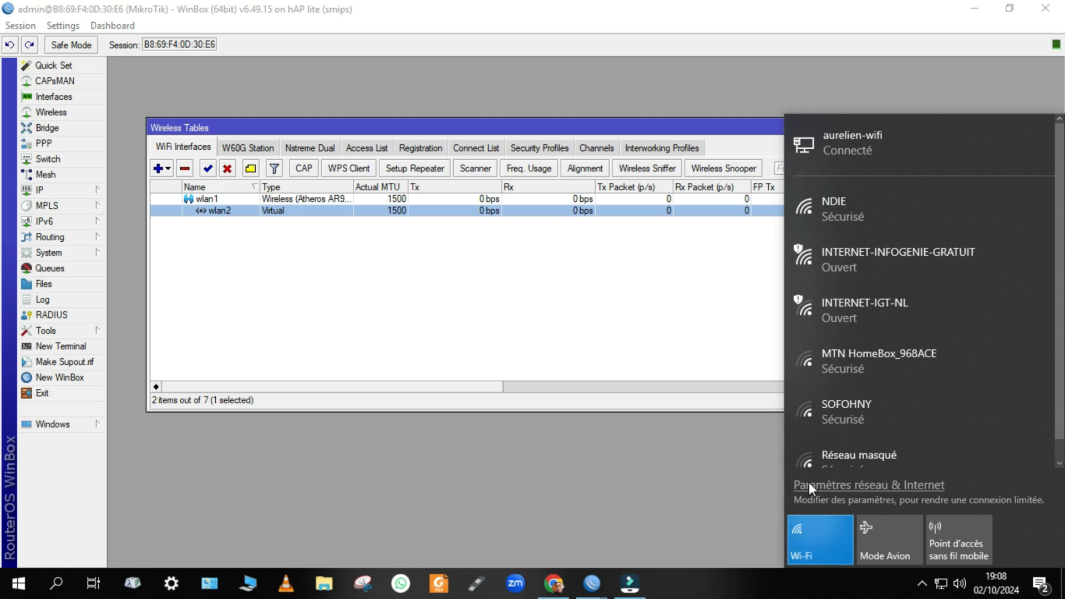
{"action": "left_click", "coordinate": [834, 533]}
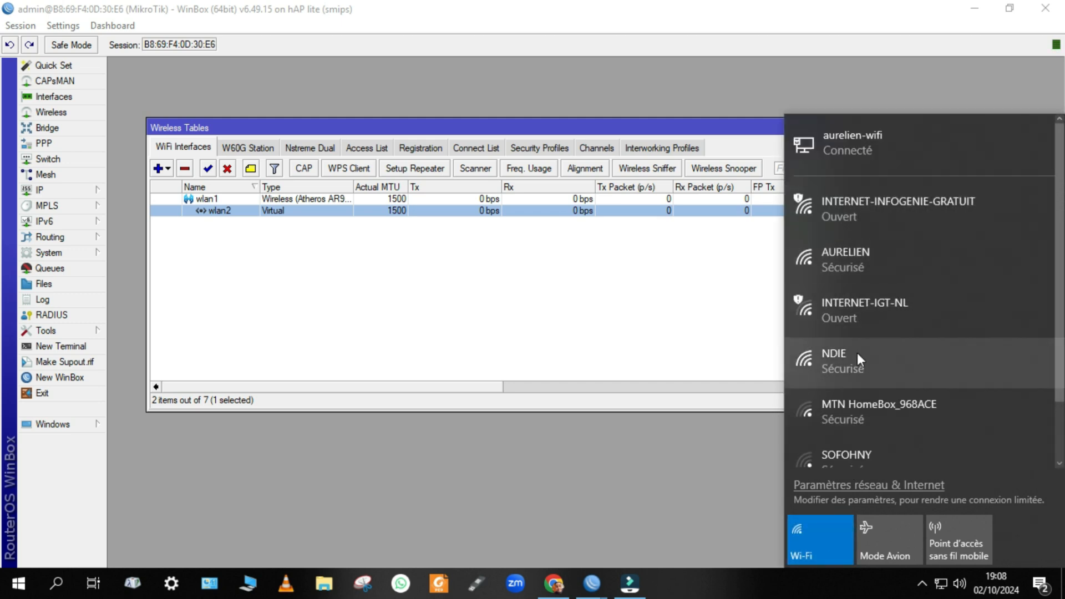
{"action": "left_click", "coordinate": [853, 372]}
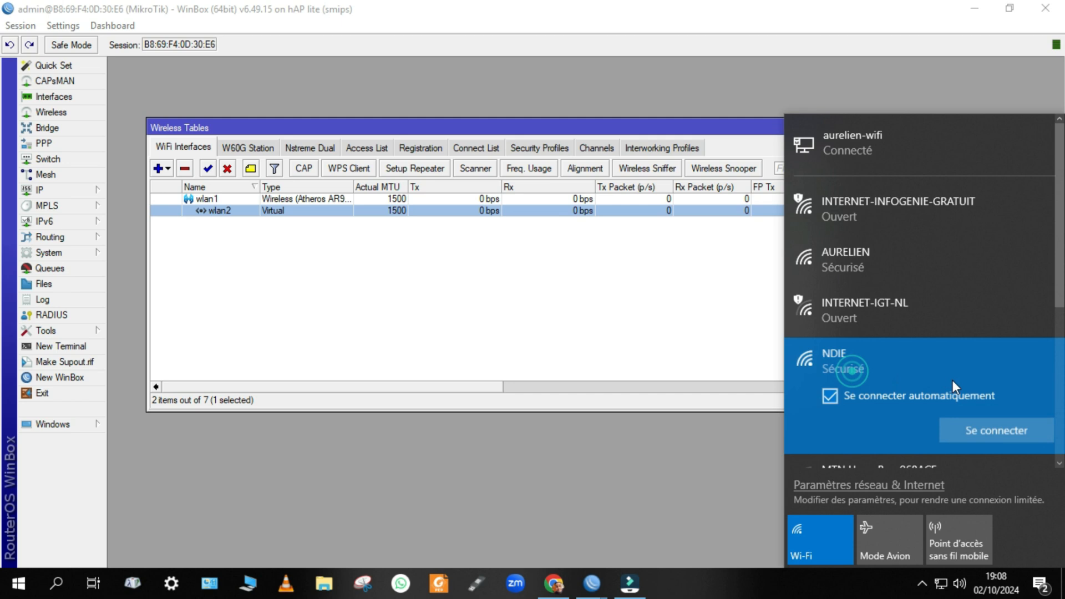
{"action": "left_click", "coordinate": [973, 432]}
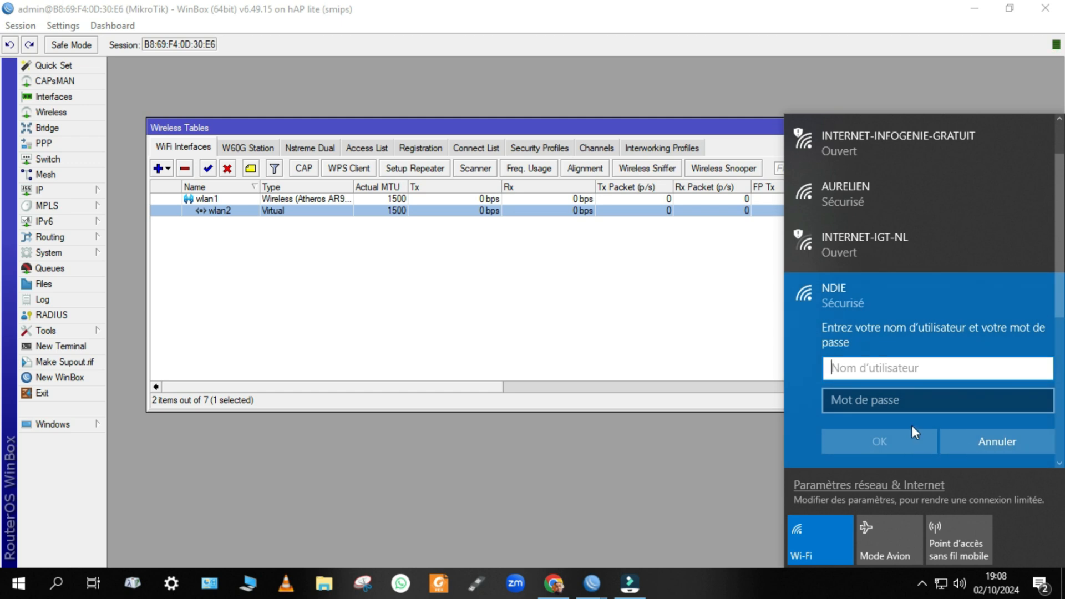
{"action": "left_click", "coordinate": [874, 399]}
{"action": "left_click", "coordinate": [880, 368]}
{"action": "left_click", "coordinate": [872, 400]}
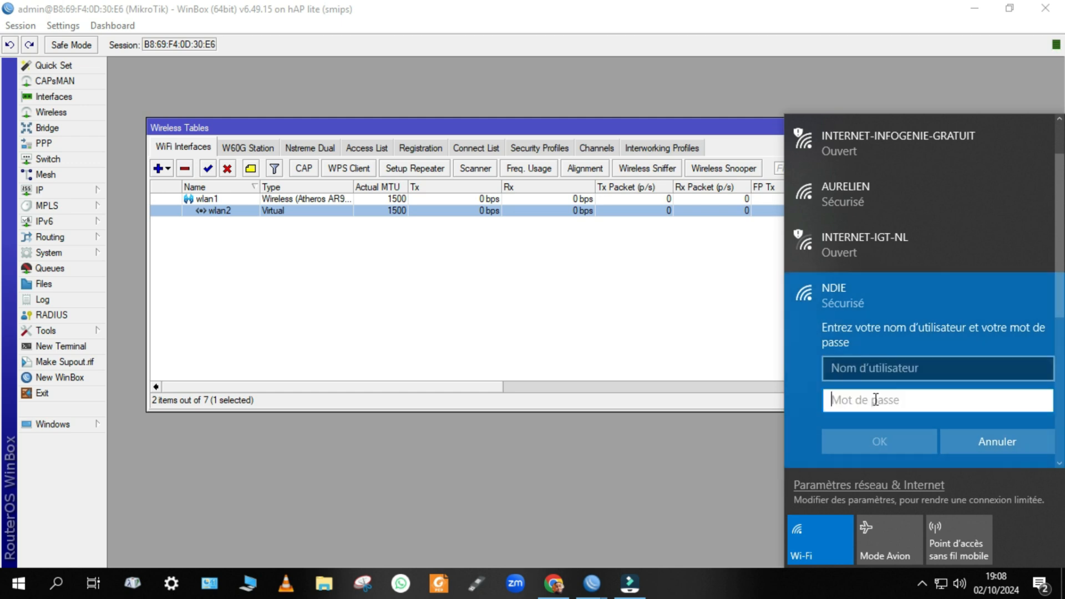
{"action": "left_click", "coordinate": [985, 435]}
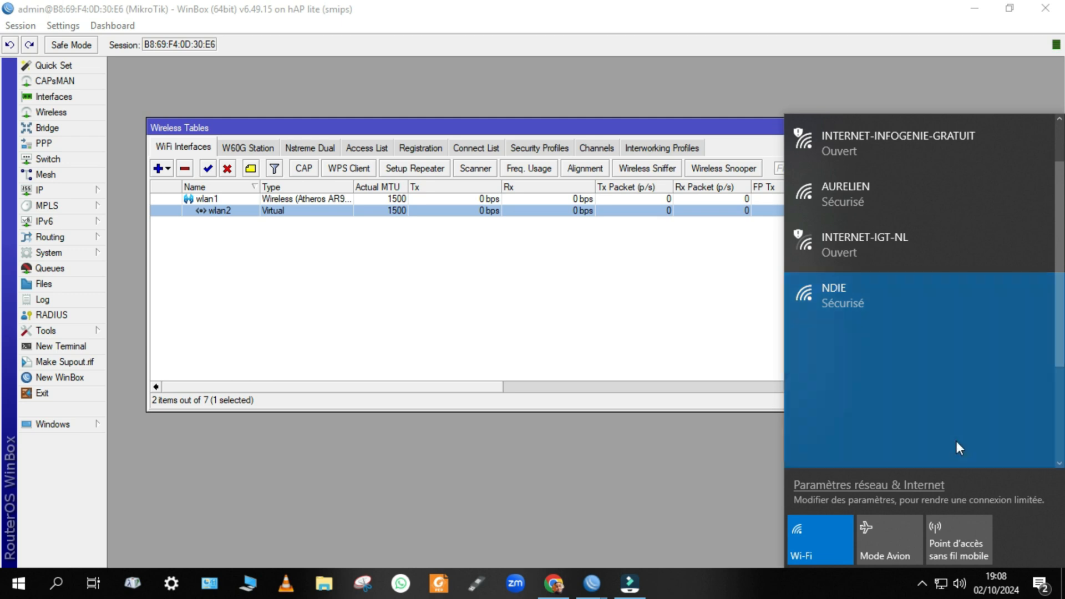
{"action": "left_click", "coordinate": [443, 304]}
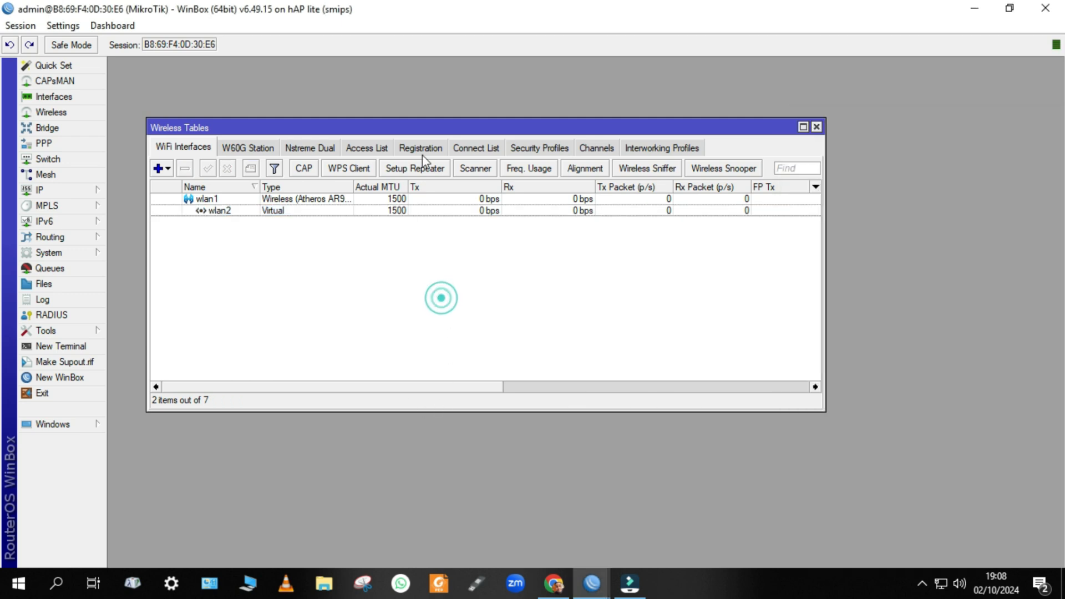
Untick WPA authentication in key2 so only WPA2 PSK and WPA2 EAP remain, and save.
{"action": "left_click", "coordinate": [539, 147]}
{"action": "left_click", "coordinate": [369, 222]}
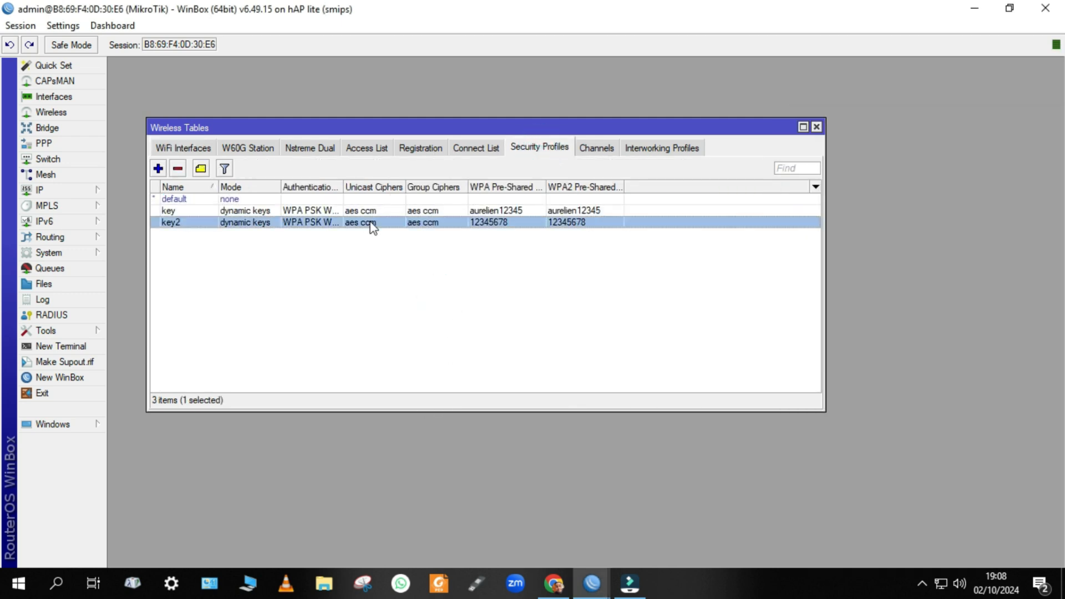
{"action": "double_click", "coordinate": [369, 222]}
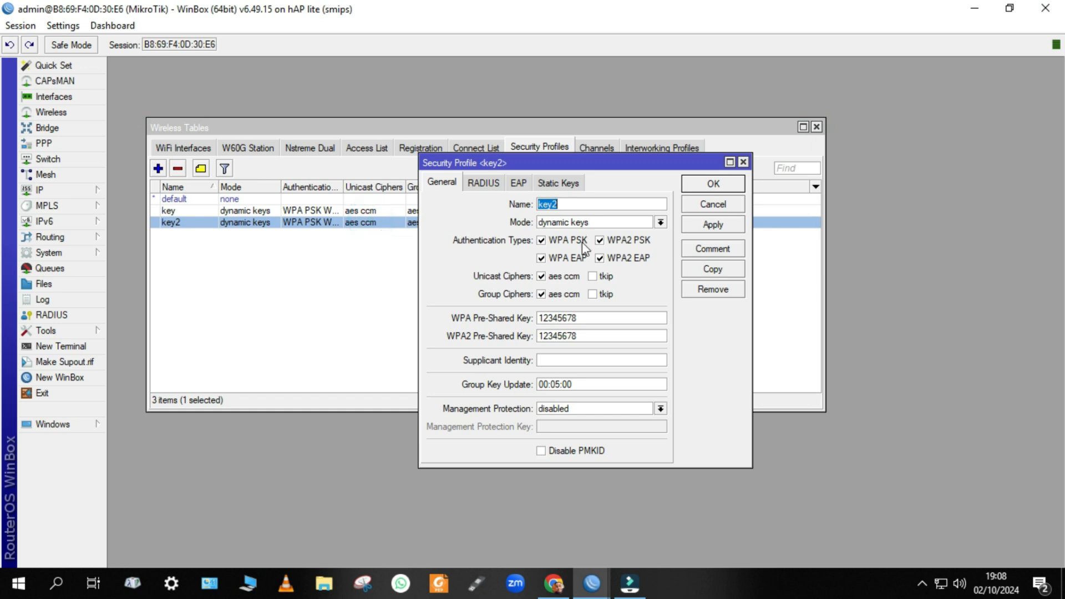
{"action": "left_click", "coordinate": [543, 240]}
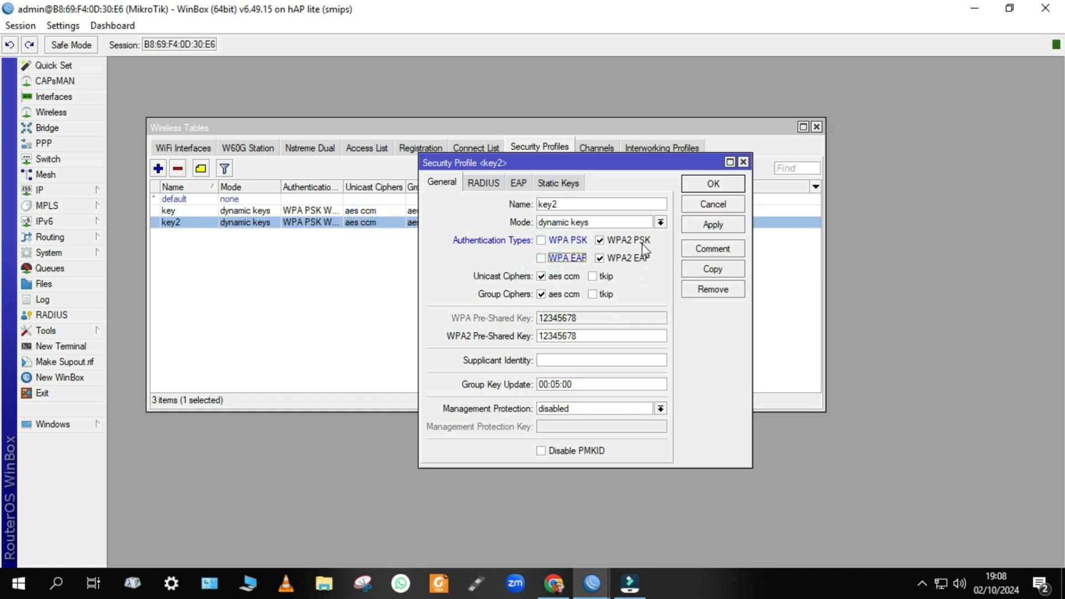
{"action": "left_click", "coordinate": [722, 224]}
{"action": "left_click", "coordinate": [713, 184]}
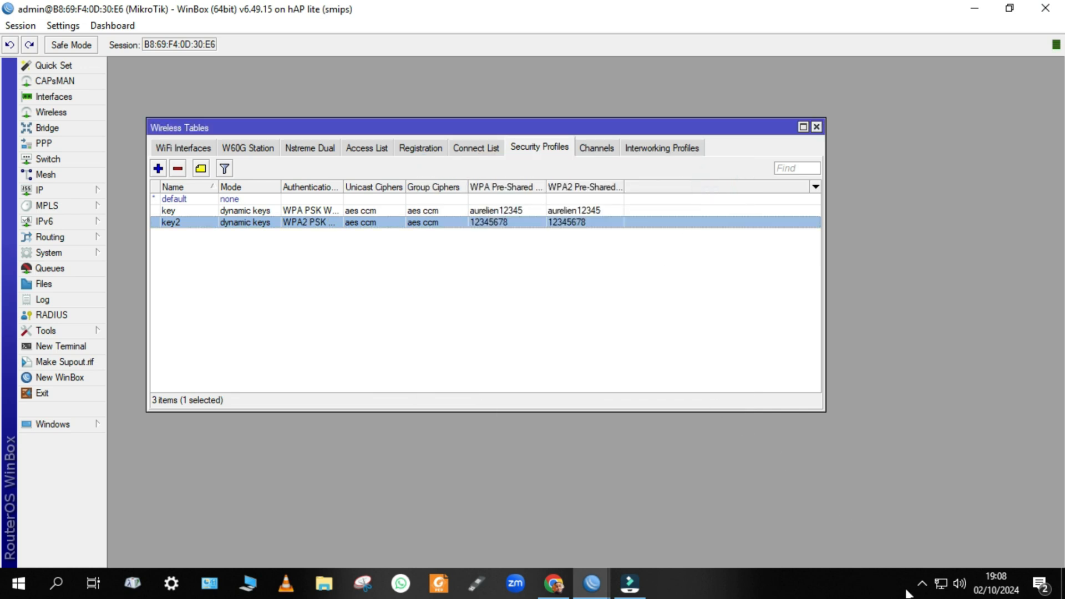
Join the NDIE Wi-Fi network with its security key, then show WinBox's wireless interfaces.
{"action": "left_click", "coordinate": [941, 592]}
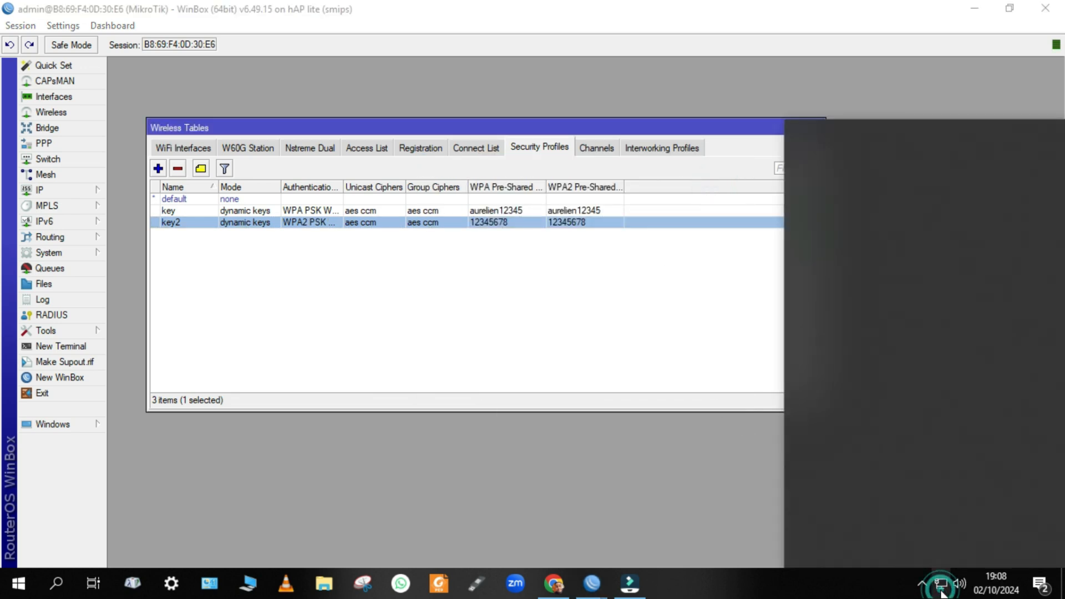
{"action": "left_click", "coordinate": [860, 364]}
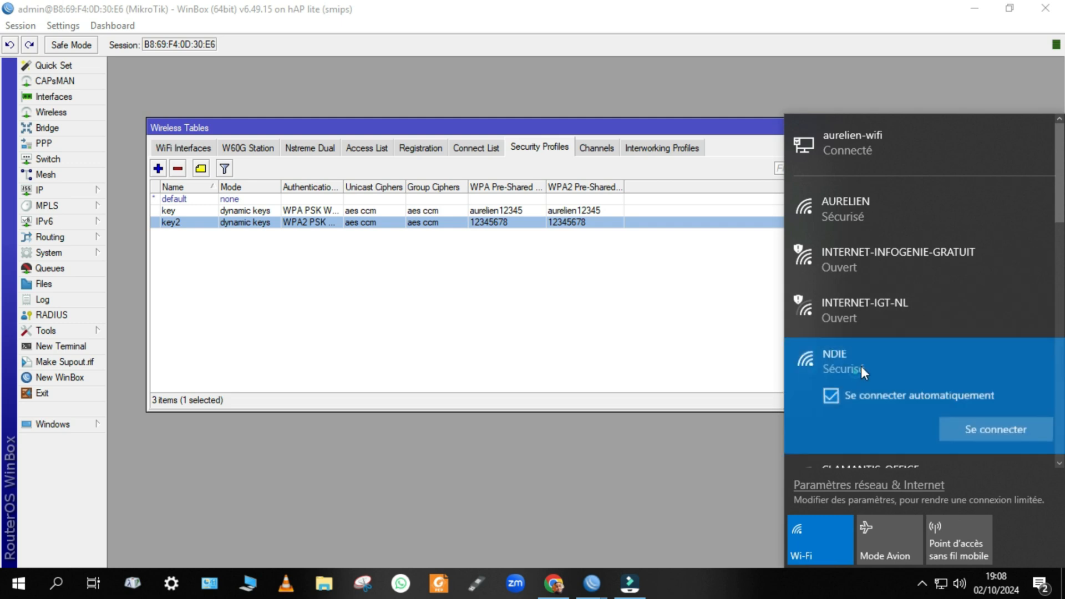
{"action": "left_click", "coordinate": [960, 430]}
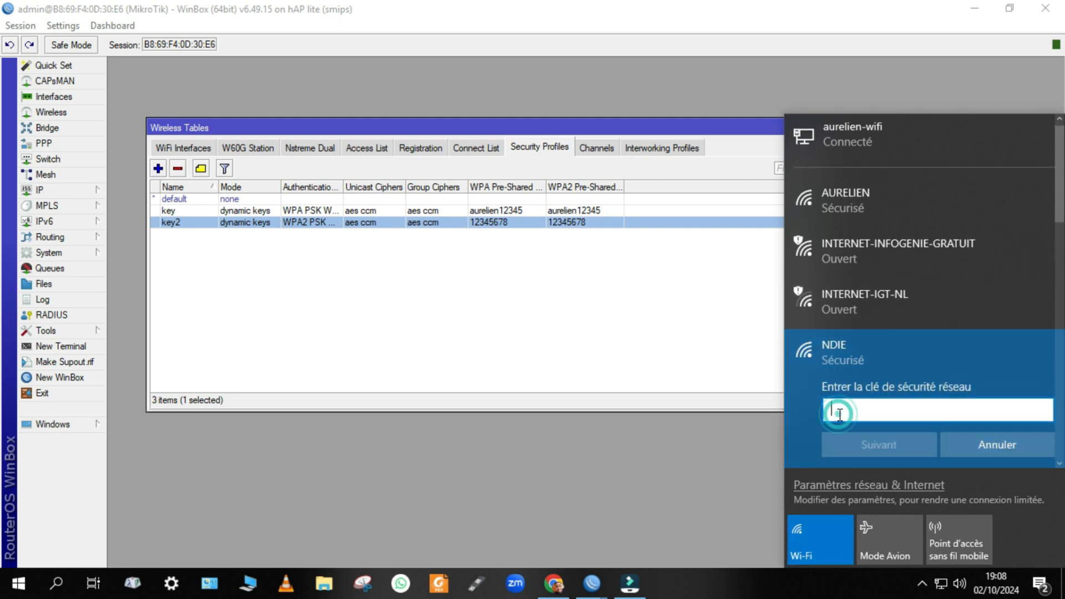
{"action": "type", "text": "12345678"}
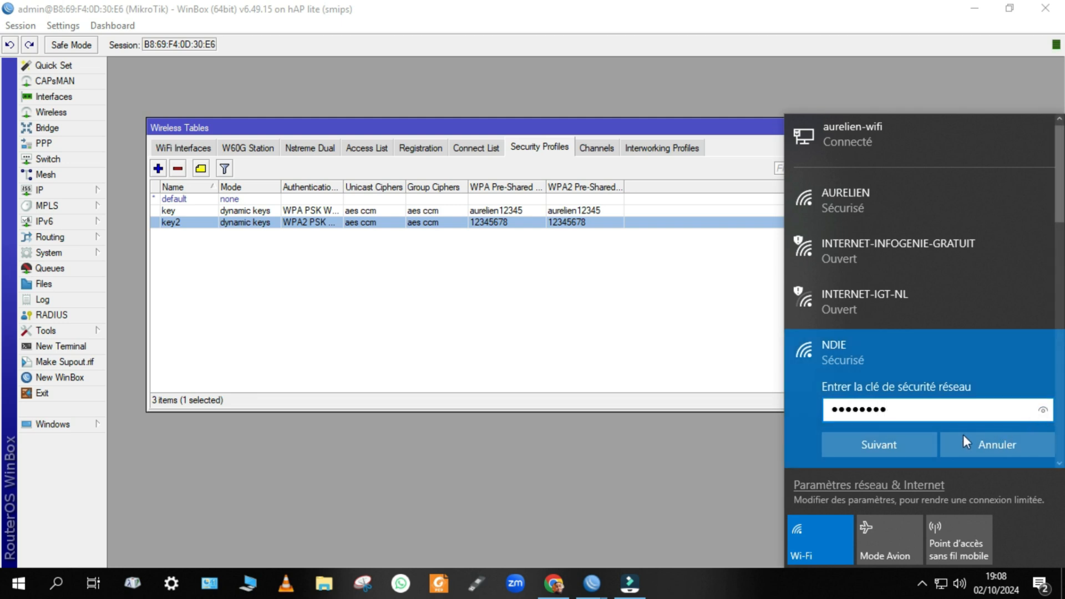
{"action": "left_click", "coordinate": [917, 447]}
{"action": "left_click", "coordinate": [897, 445]}
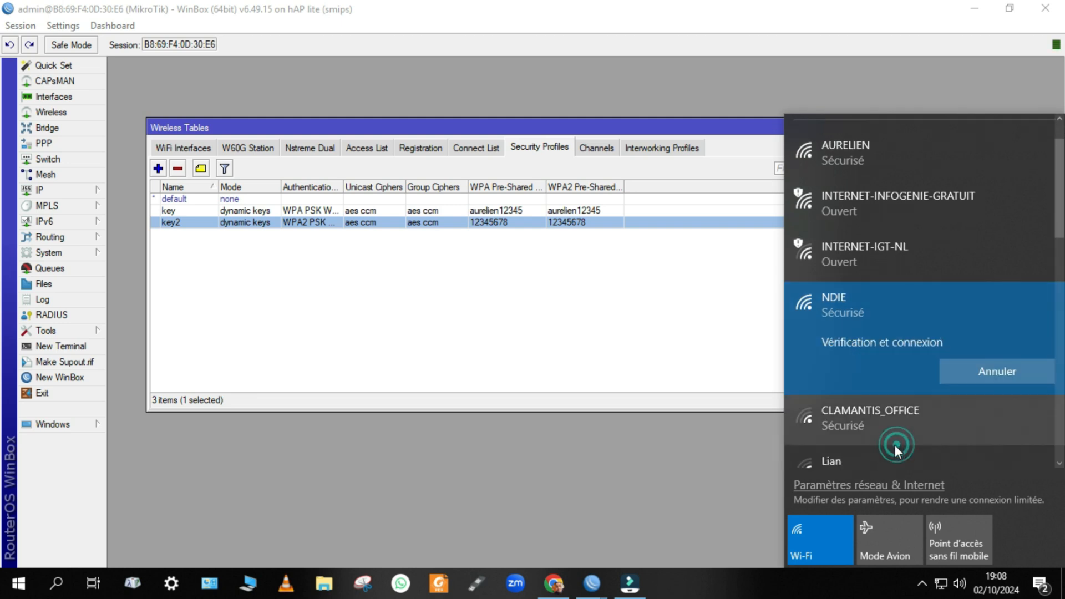
{"action": "left_click", "coordinate": [163, 144]}
{"action": "left_click", "coordinate": [164, 148]}
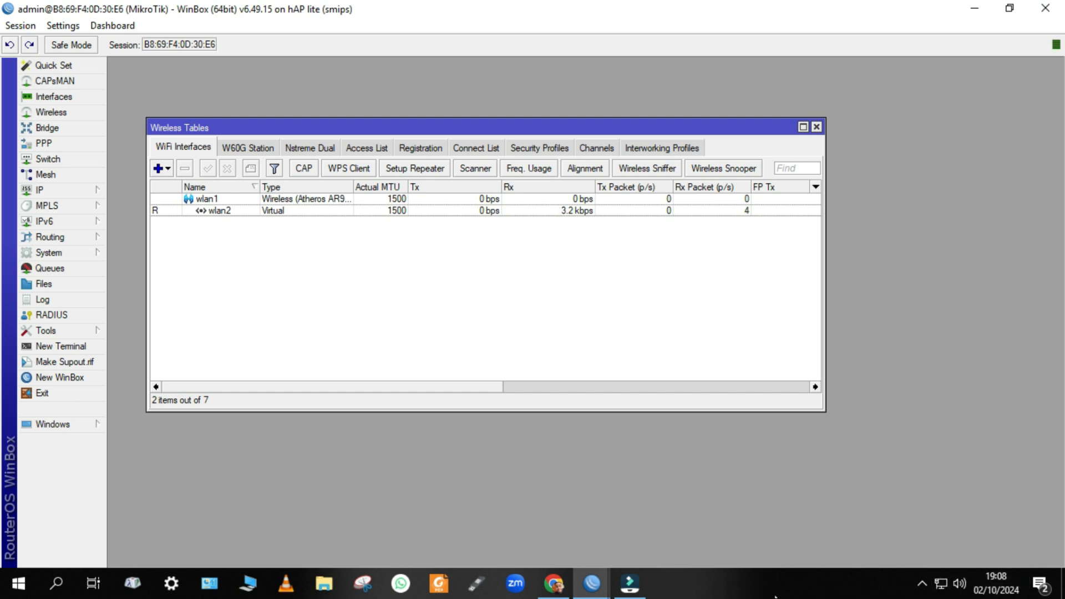
Open Command Prompt with cmd and ping 8.8.8.8.
{"action": "key", "text": "super+r"}
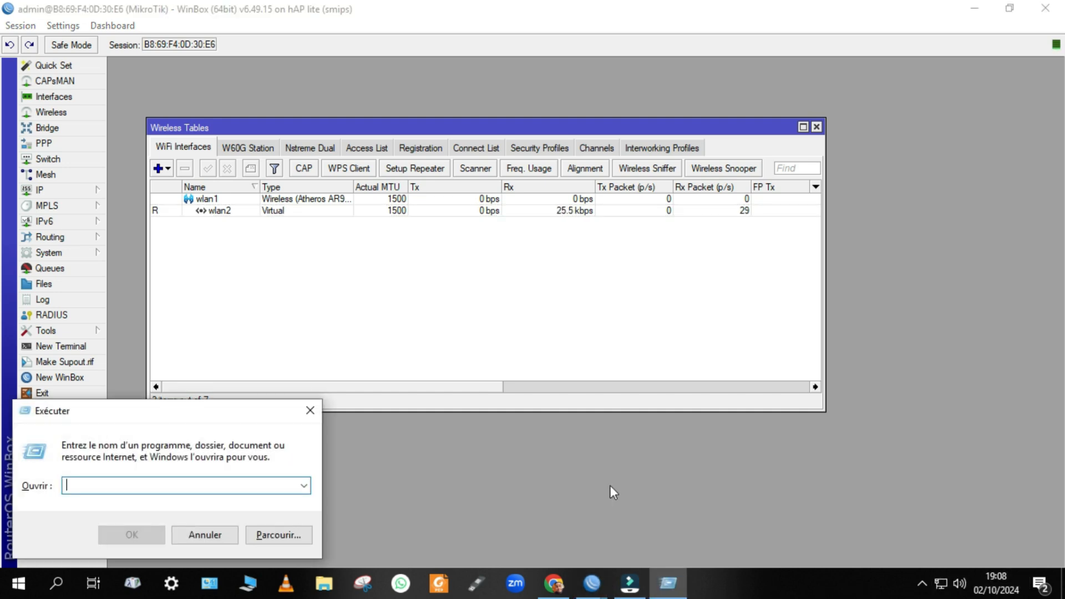
{"action": "type", "text": "cmd"}
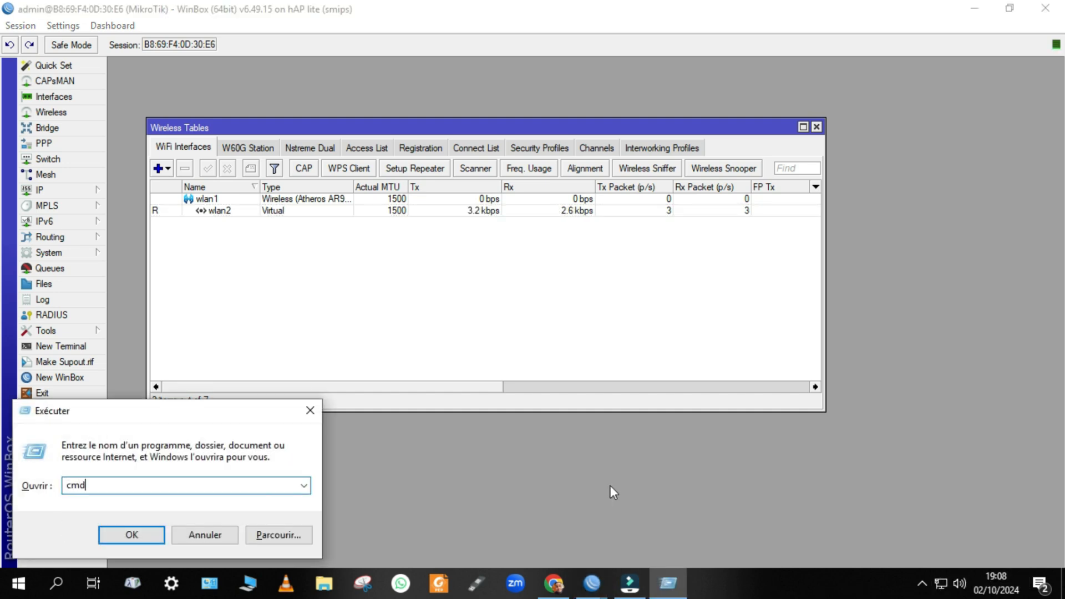
{"action": "key", "text": "Return"}
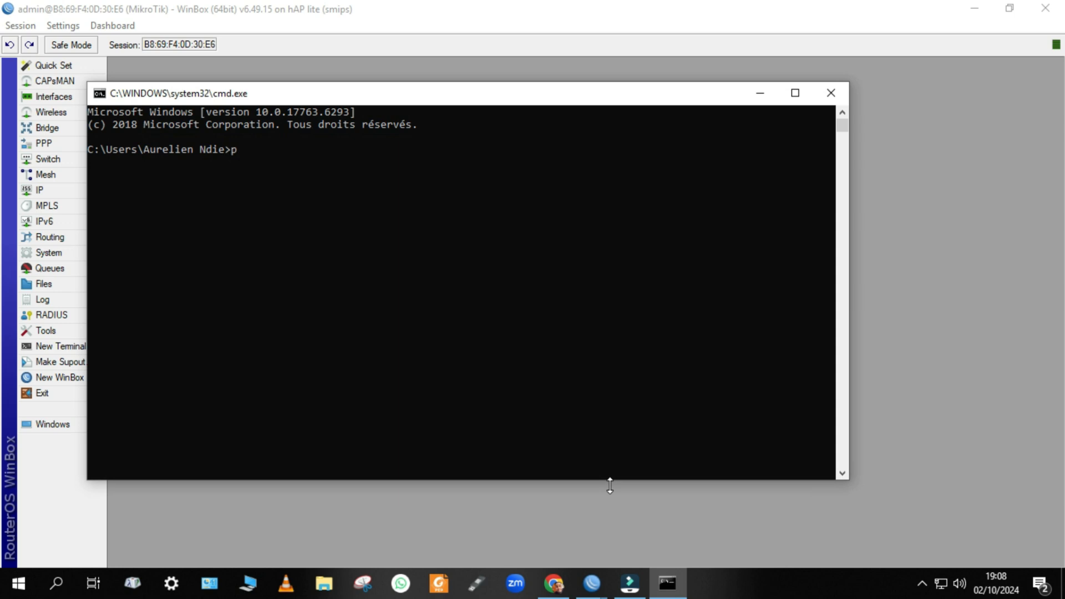
{"action": "type", "text": "ping 8.8.8.8"}
{"action": "key", "text": "Return"}
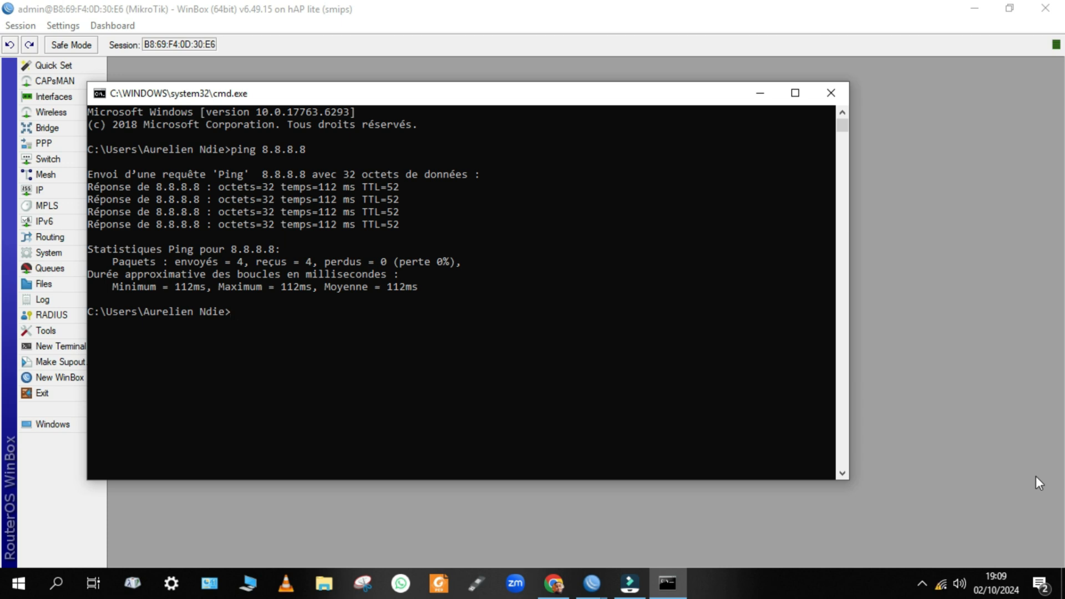
Close the console, retry the WinBox router connection, and ping 8.8.8.8 again from cmd.
{"action": "left_click", "coordinate": [840, 93]}
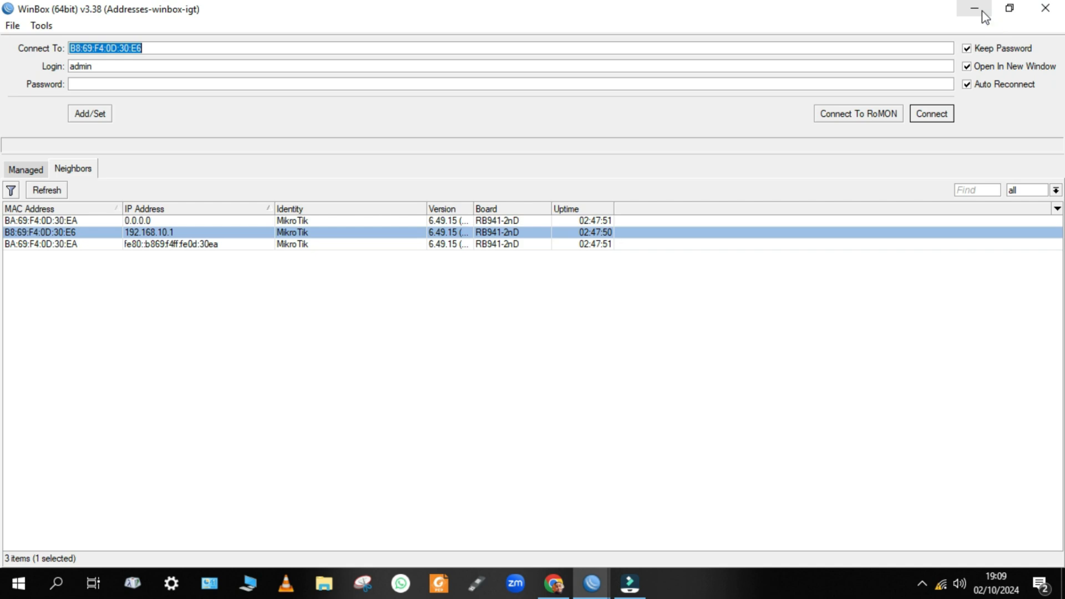
{"action": "key", "text": "Return"}
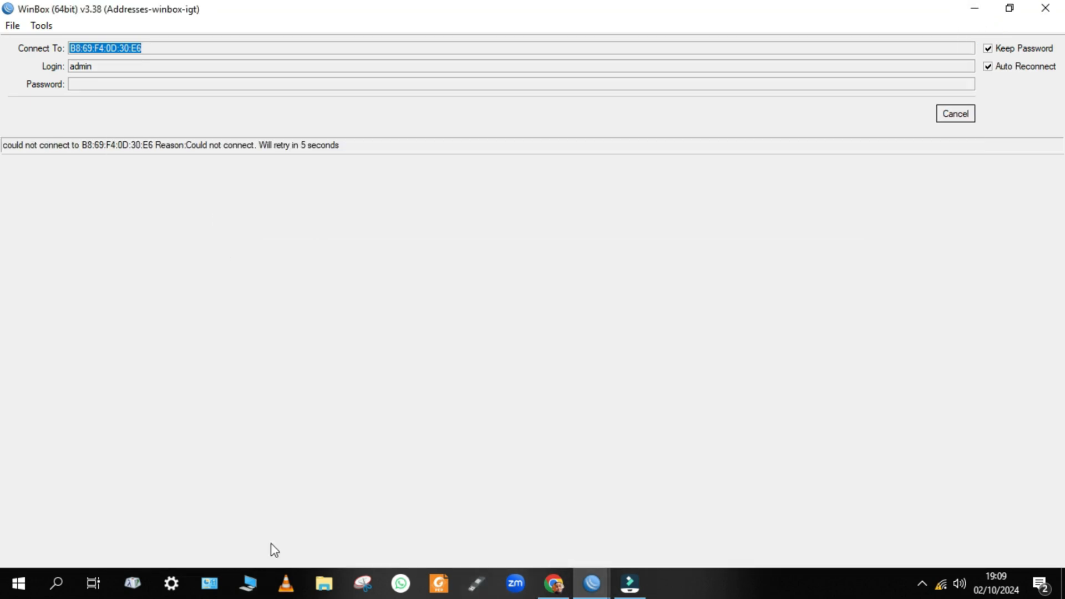
{"action": "key", "text": "super+r"}
{"action": "type", "text": "c"}
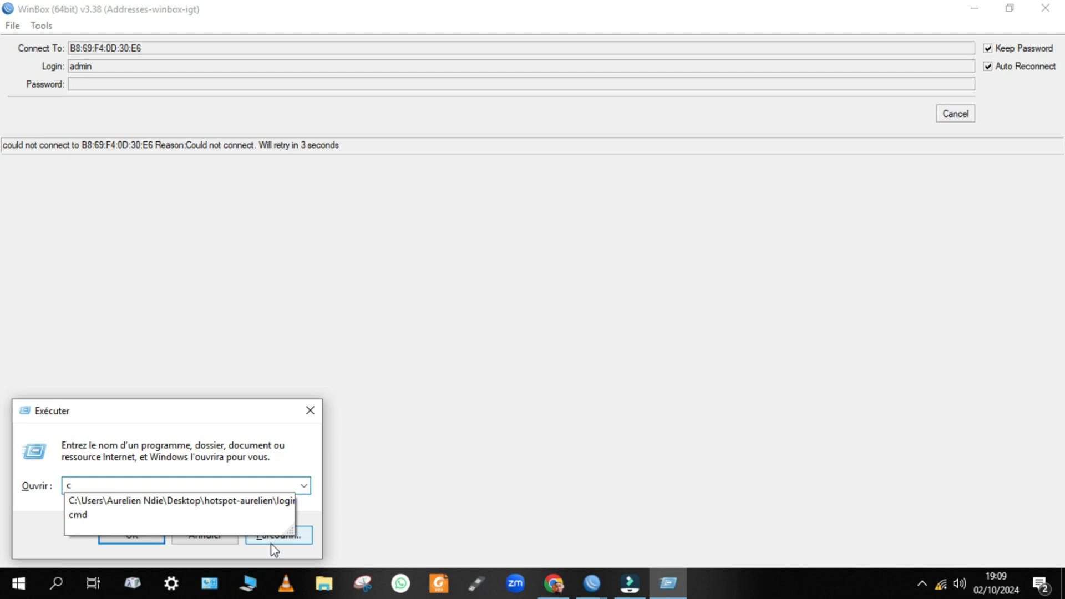
{"action": "type", "text": "md"}
{"action": "key", "text": "Return"}
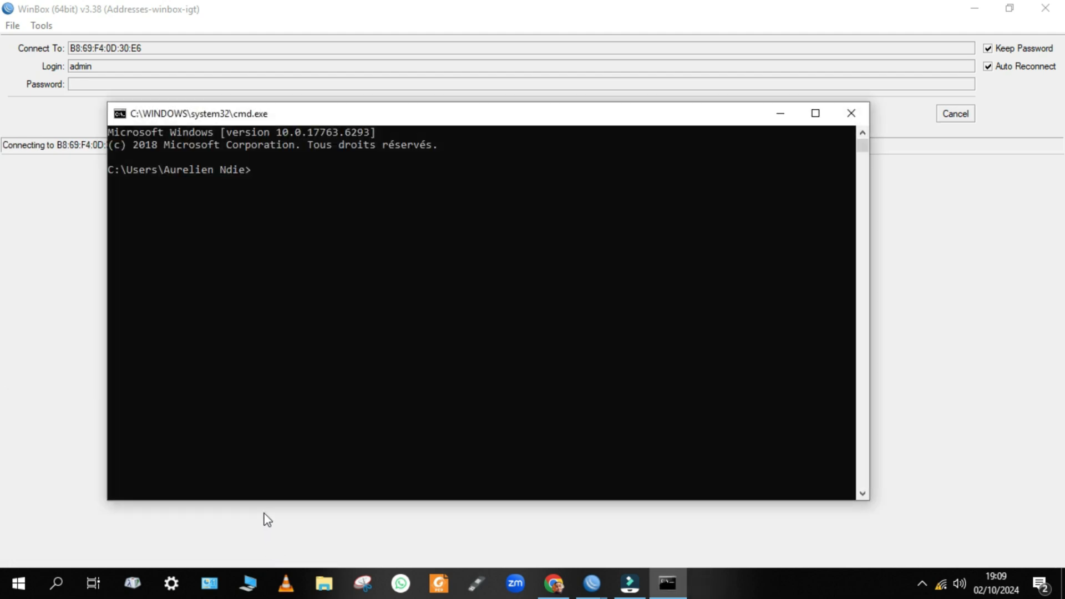
{"action": "type", "text": "ping 8.8.8.8"}
{"action": "key", "text": "Return"}
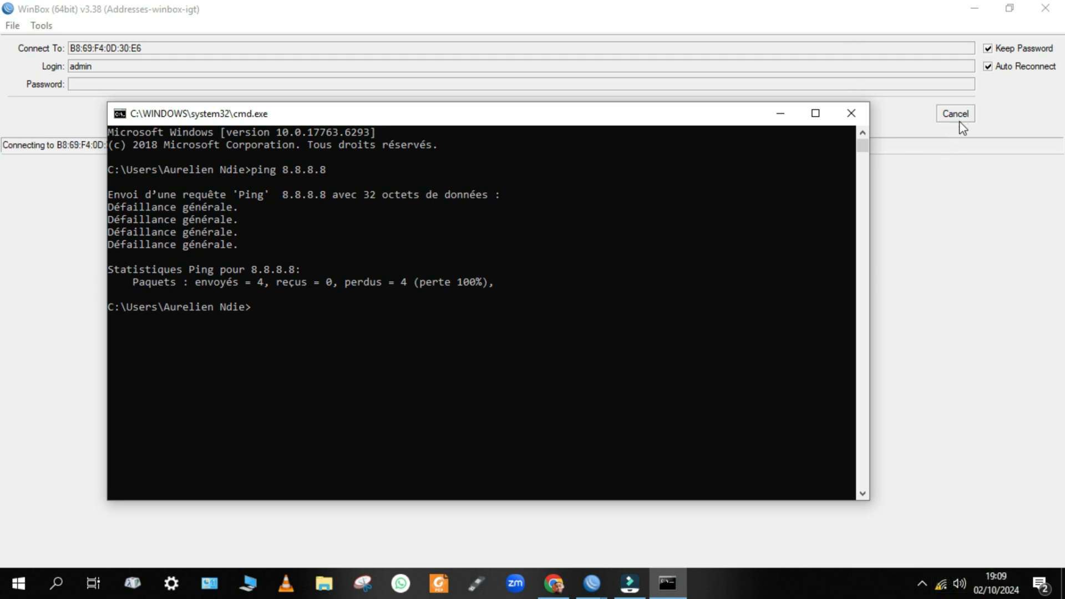
Check the Wi-Fi networks in the flyout, then return to the router login window.
{"action": "mouse_move", "coordinate": [943, 593]}
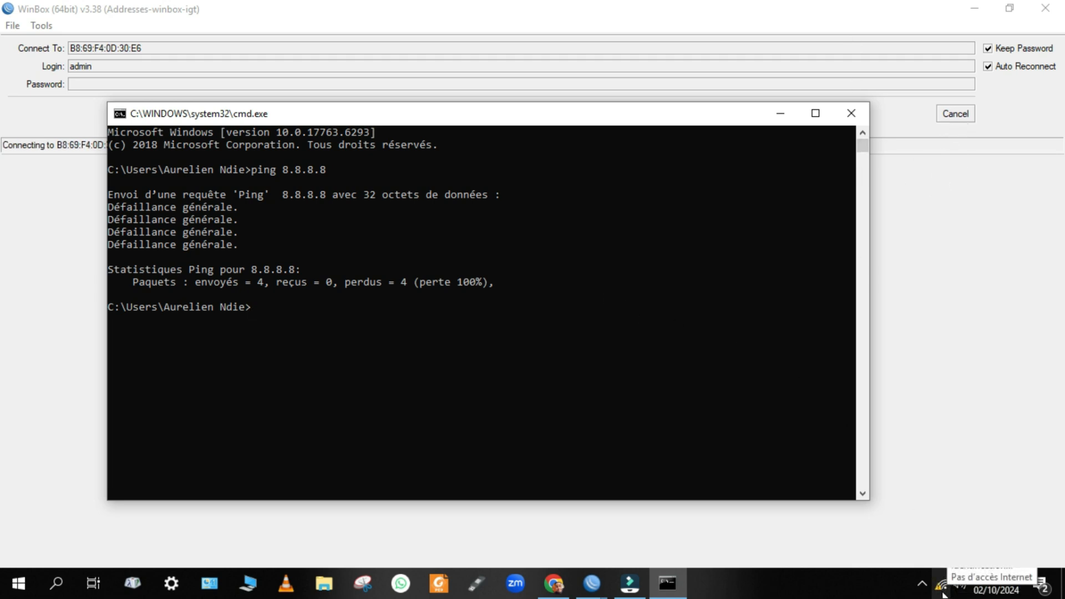
{"action": "left_click", "coordinate": [942, 586]}
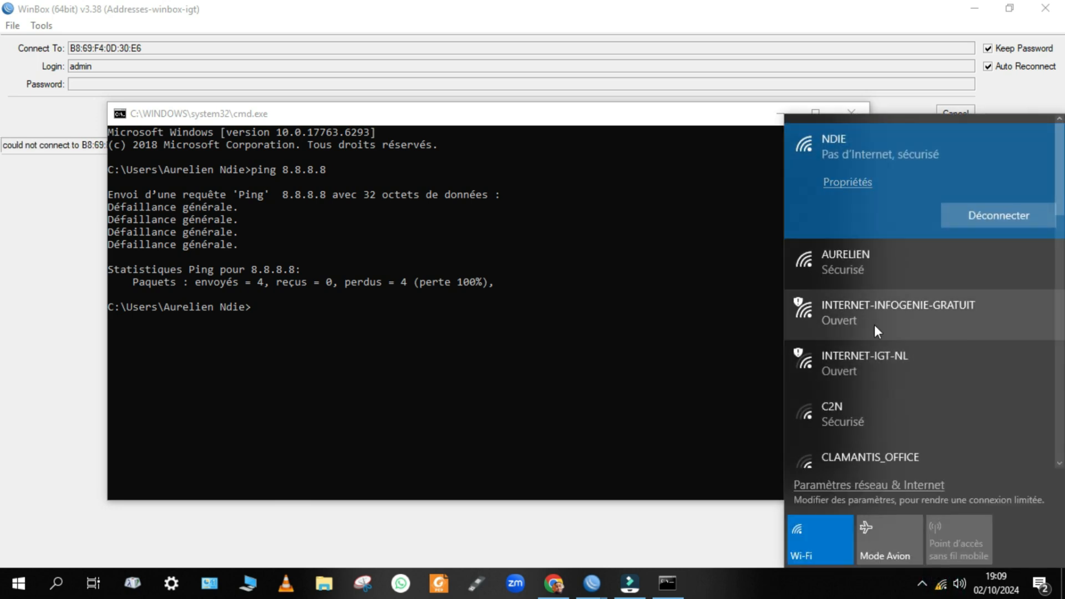
{"action": "left_click", "coordinate": [876, 272]}
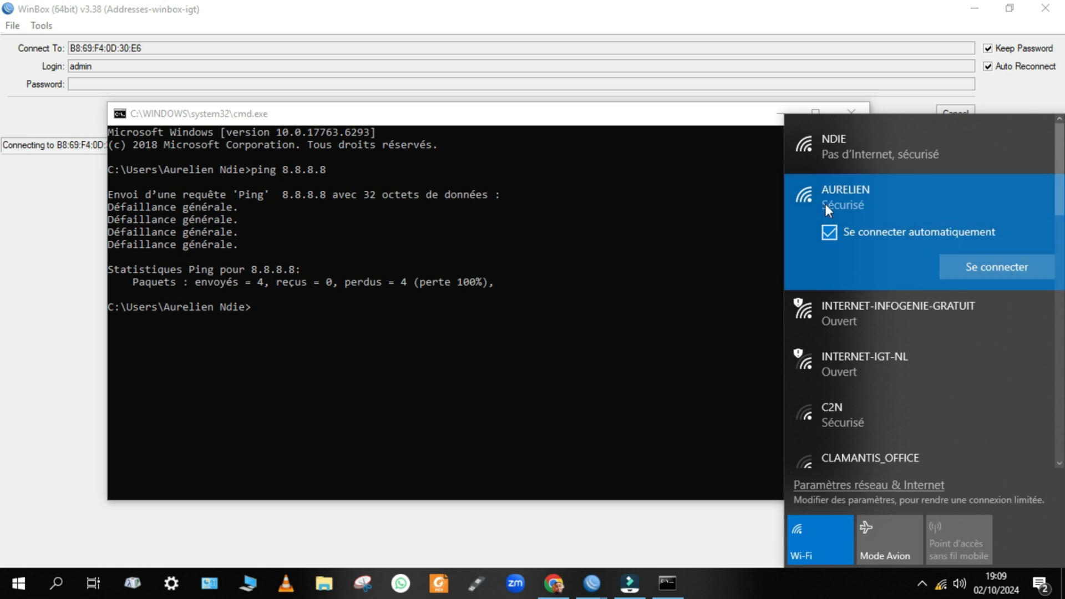
{"action": "left_click", "coordinate": [845, 156]}
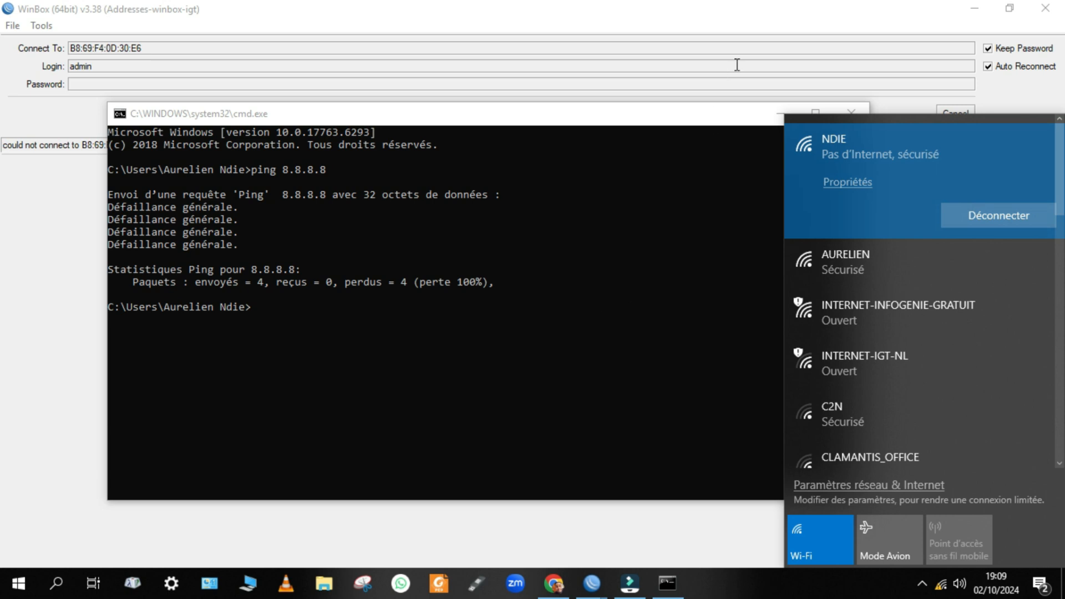
{"action": "left_click", "coordinate": [86, 276]}
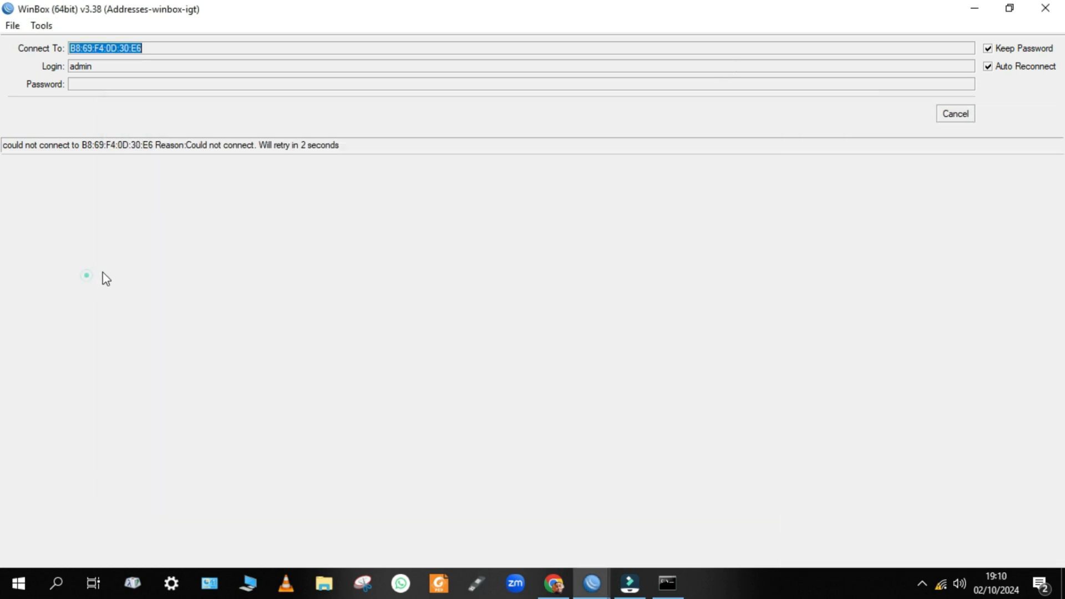
Cancel the failing connection and refresh WinBox's discovered neighbours list.
{"action": "left_click", "coordinate": [955, 115]}
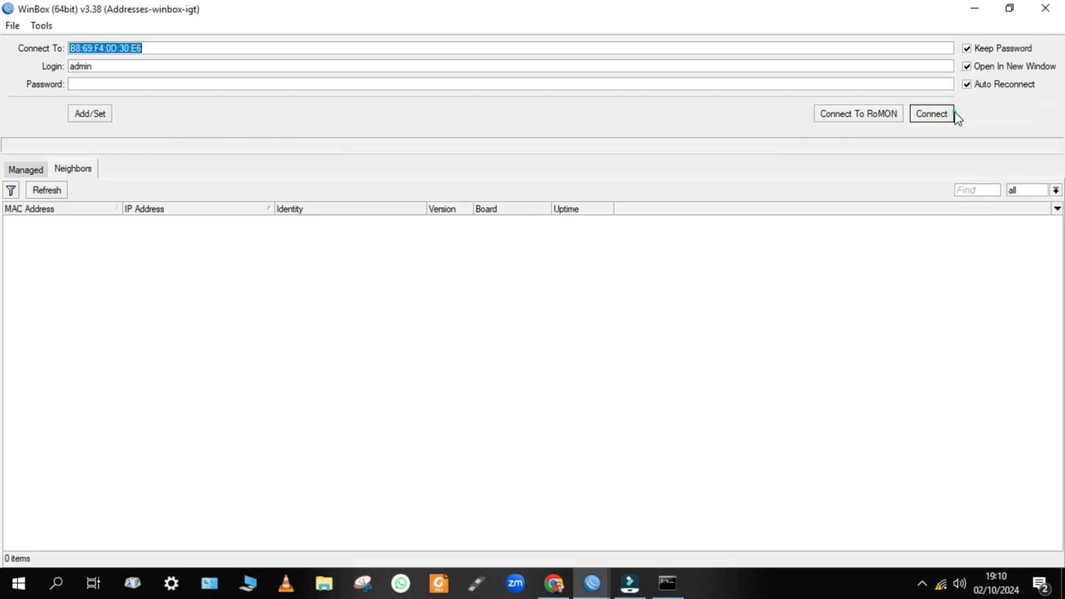
{"action": "left_click", "coordinate": [34, 191]}
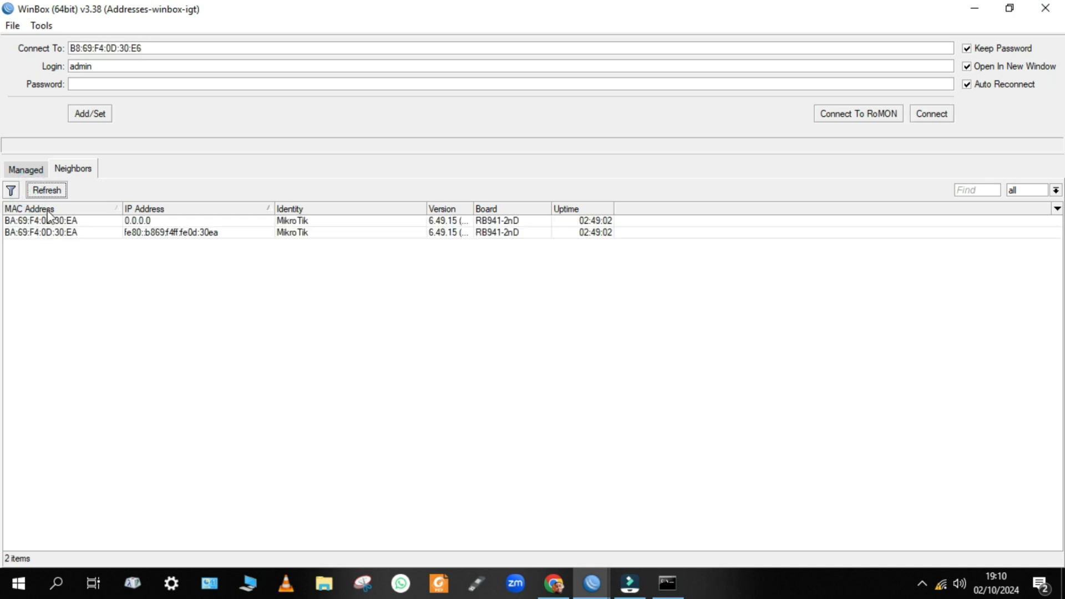
{"action": "left_click", "coordinate": [18, 173]}
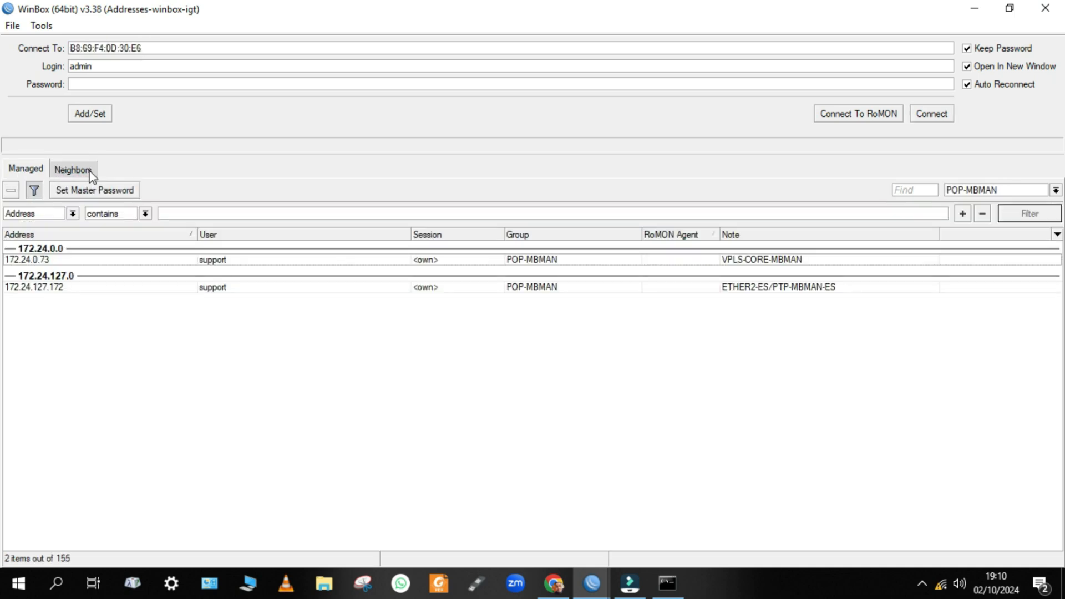
{"action": "left_click", "coordinate": [73, 169]}
Run ipconfig and ipconfig /renew in cmd, then select neighbour BA:69:F4:0D:30:EA in WinBox.
{"action": "left_click", "coordinate": [673, 552]}
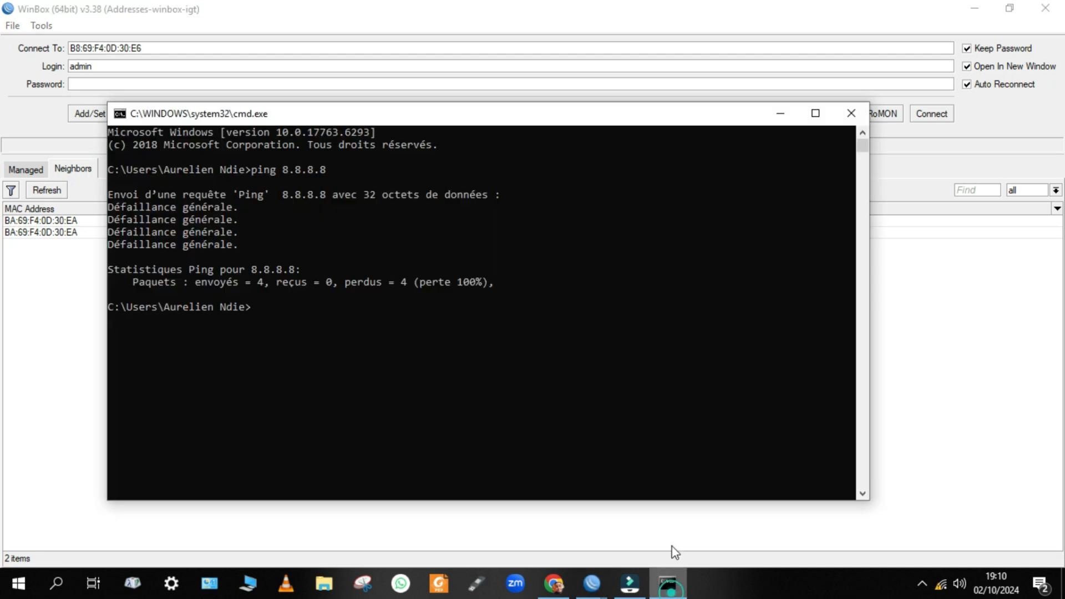
{"action": "left_click", "coordinate": [601, 431]}
{"action": "key", "text": "Up"}
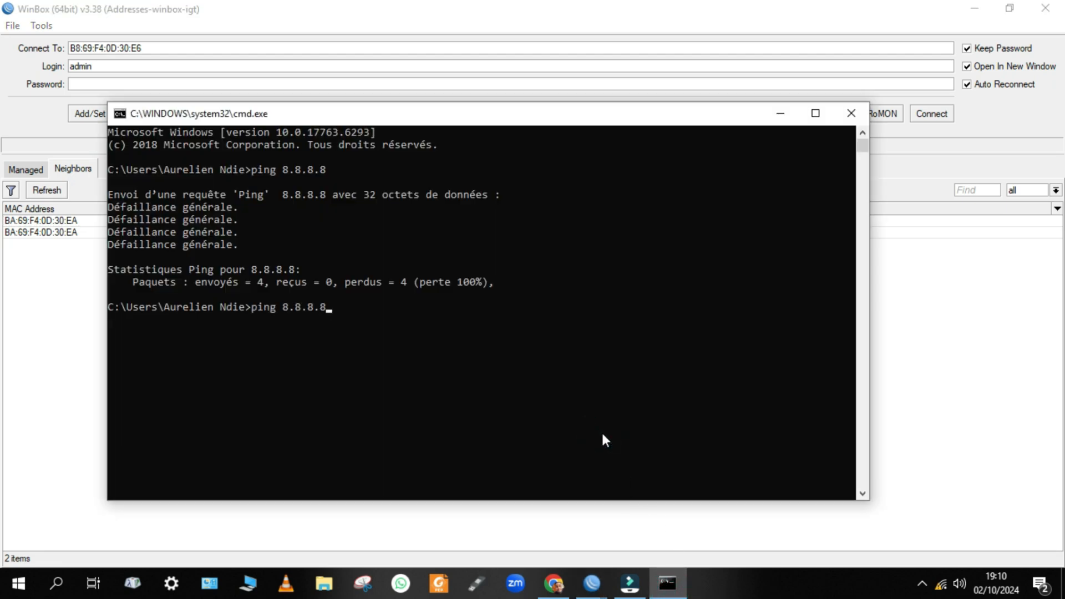
{"action": "key", "text": "BackSpace"}
{"action": "key", "text": "BackSpace"}
{"action": "key", "text": "BackSpace"}
{"action": "key", "text": "BackSpace"}
{"action": "key", "text": "BackSpace"}
{"action": "key", "text": "BackSpace"}
{"action": "key", "text": "BackSpace"}
{"action": "key", "text": "BackSpace"}
{"action": "key", "text": "BackSpace"}
{"action": "key", "text": "BackSpace"}
{"action": "key", "text": "BackSpace"}
{"action": "key", "text": "BackSpace"}
{"action": "type", "text": "inconfig"}
{"action": "key", "text": "Return"}
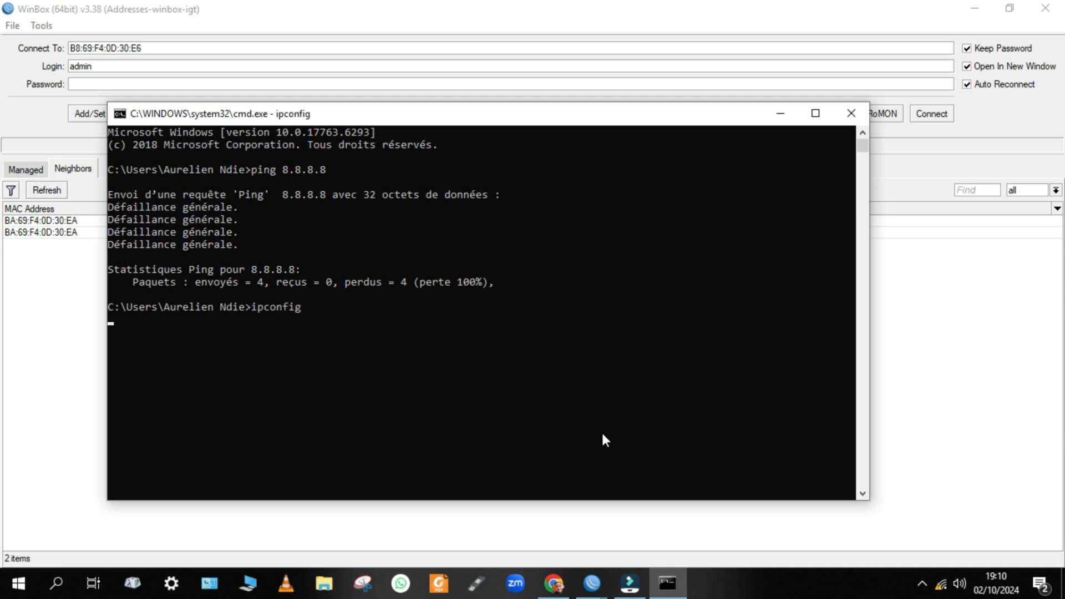
{"action": "key", "text": "Up"}
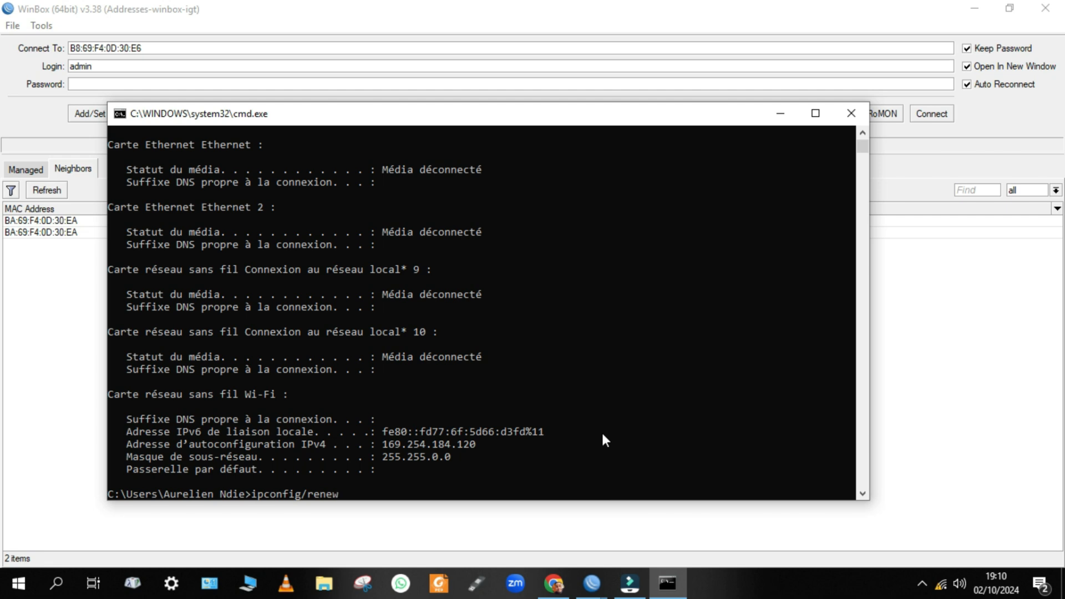
{"action": "key", "text": "Return"}
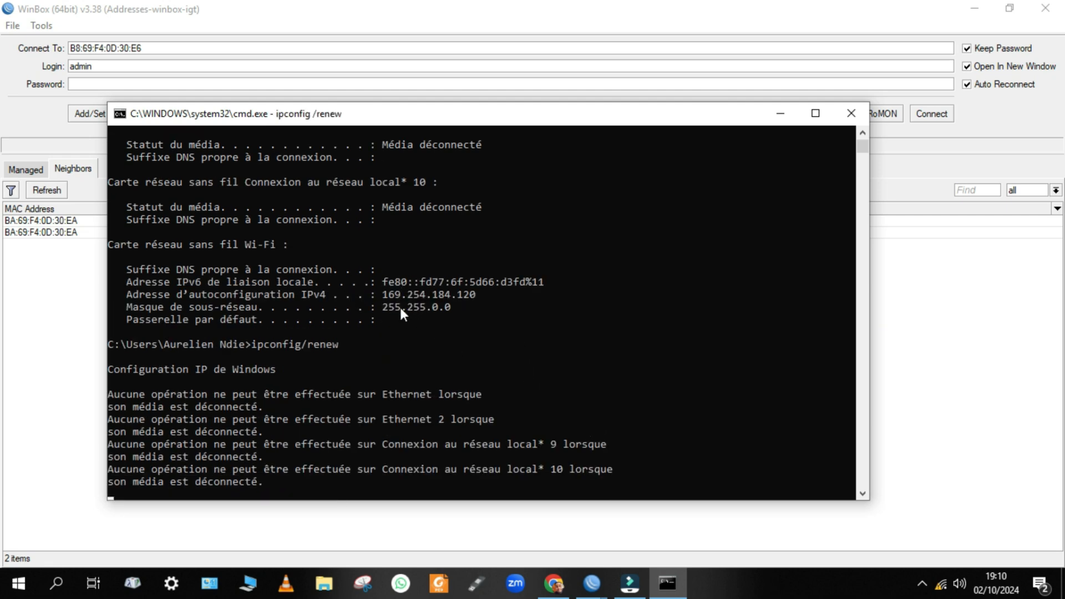
{"action": "left_click", "coordinate": [67, 269]}
{"action": "left_click", "coordinate": [54, 221]}
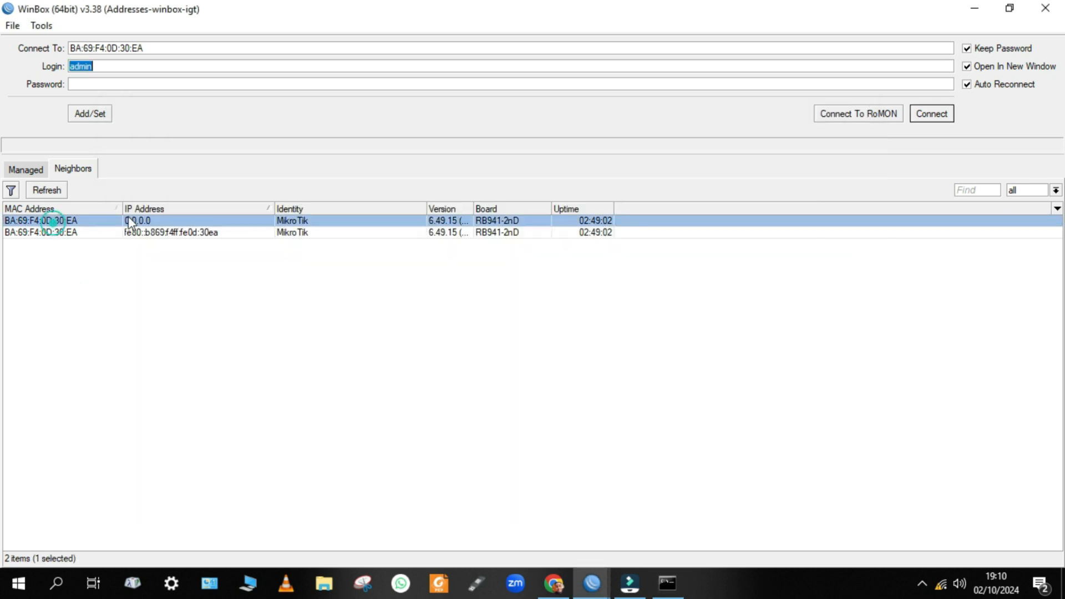
Log in to the chosen router, skip the password prompt, and maximise the session window.
{"action": "left_click", "coordinate": [936, 113]}
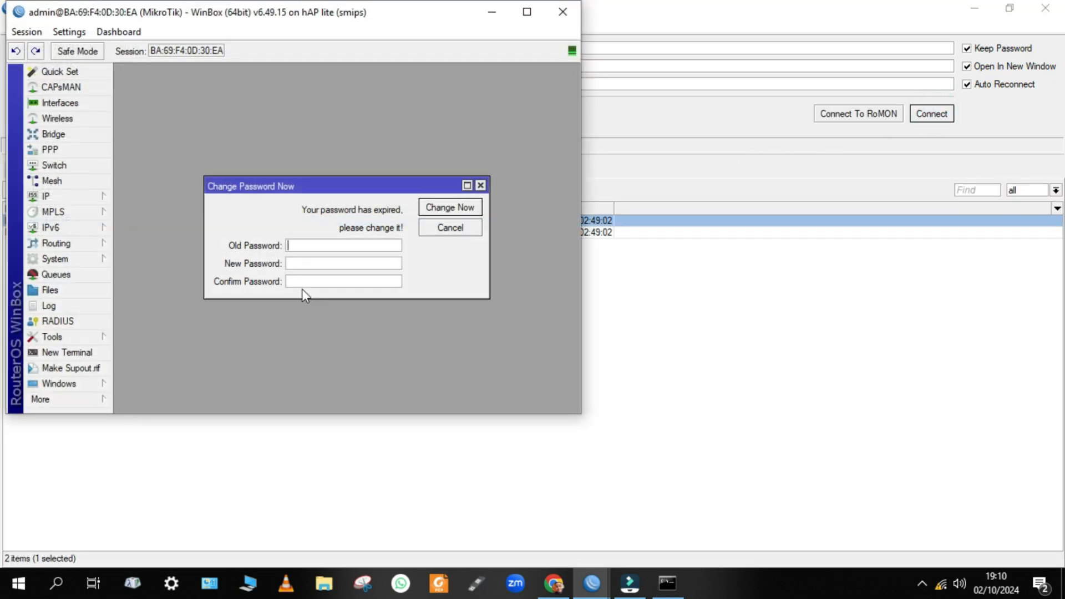
{"action": "left_click", "coordinate": [480, 186]}
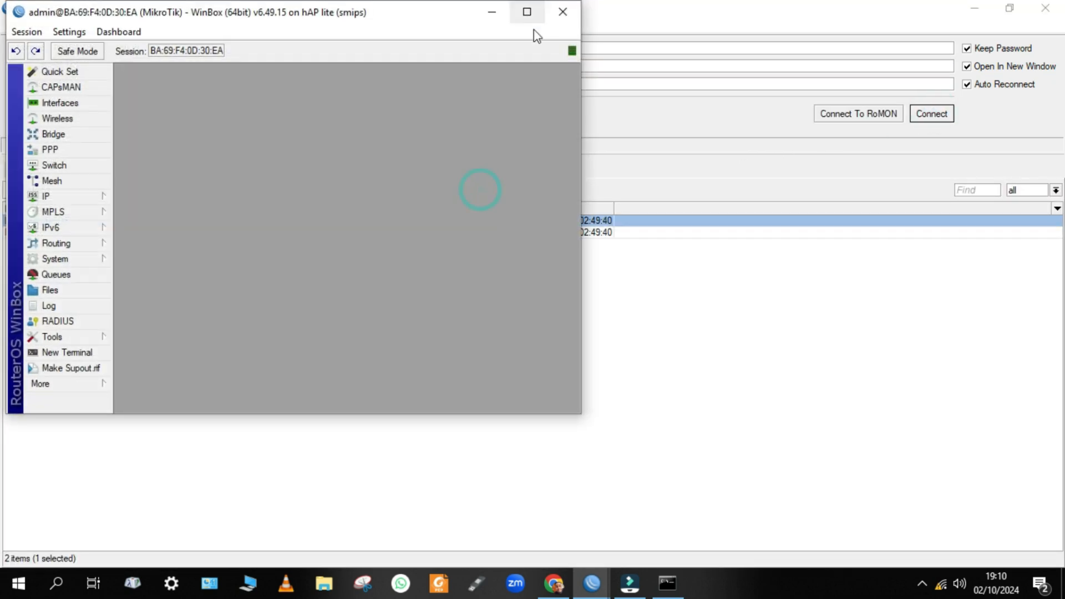
{"action": "left_click", "coordinate": [533, 15]}
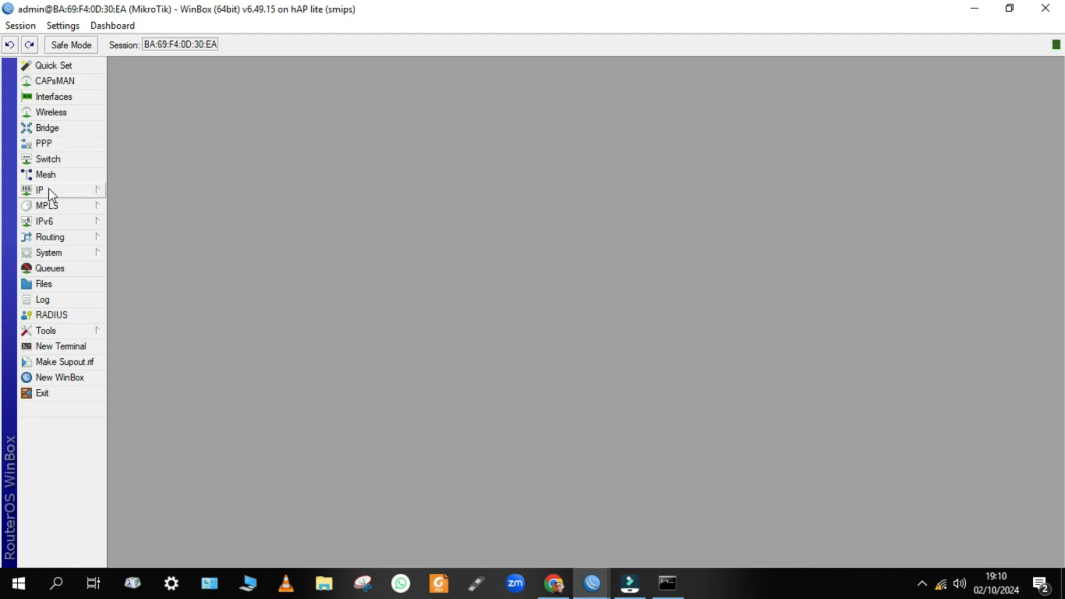
{"action": "left_click", "coordinate": [50, 191]}
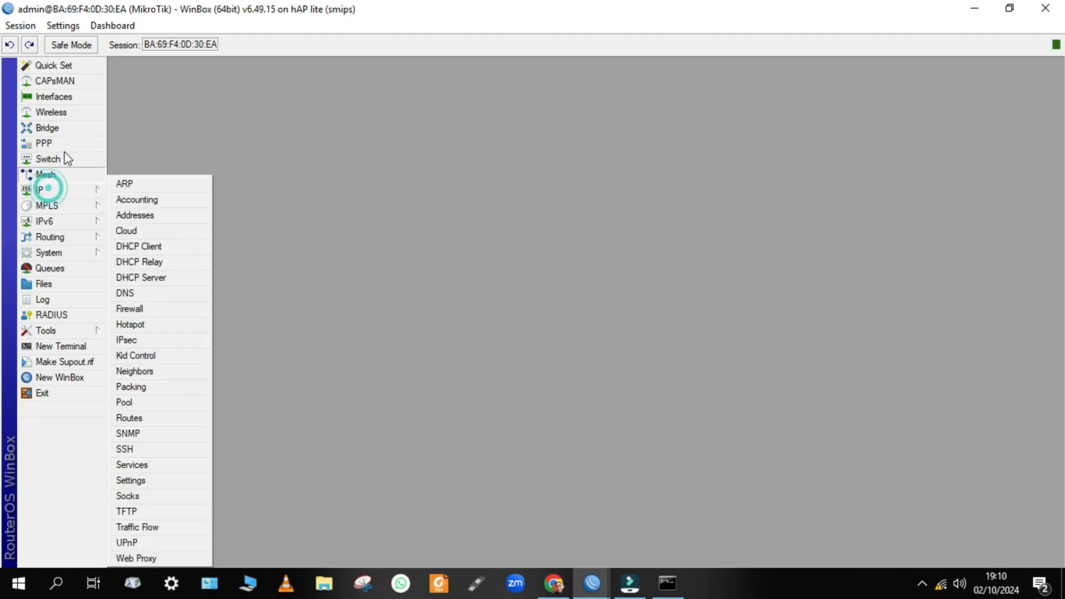
{"action": "left_click", "coordinate": [63, 112]}
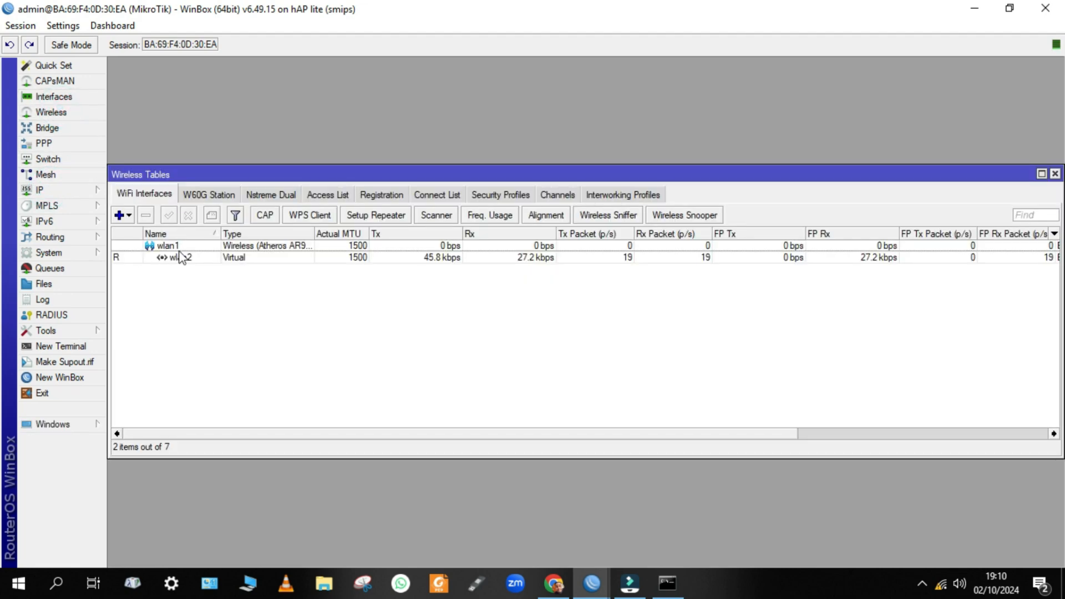
Add IP address 172.24.2.1/24 on interface wlan2 and save it.
{"action": "left_click", "coordinate": [70, 191]}
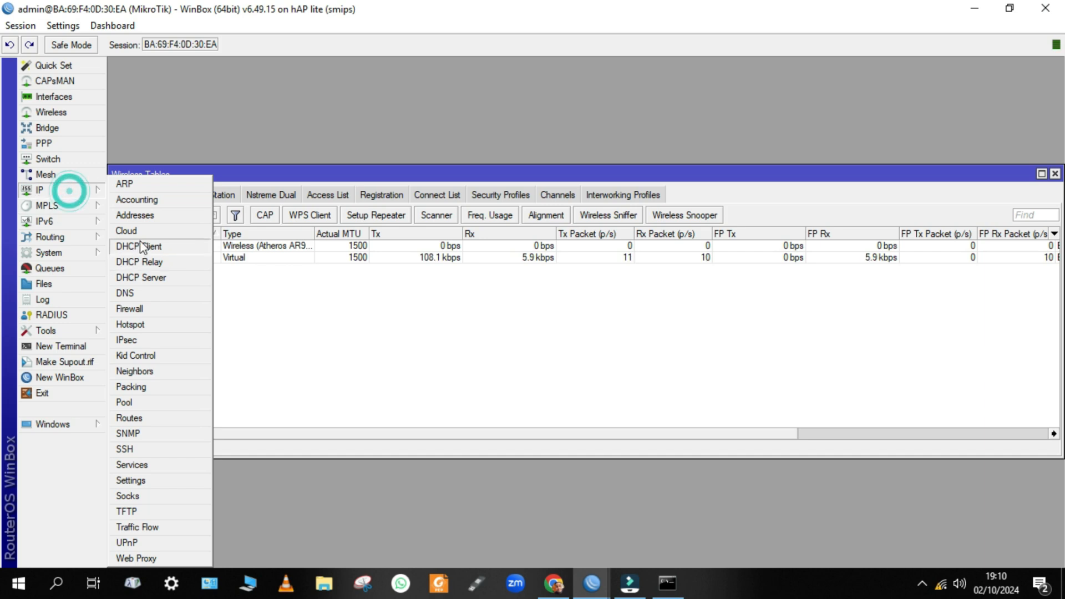
{"action": "left_click", "coordinate": [145, 215]}
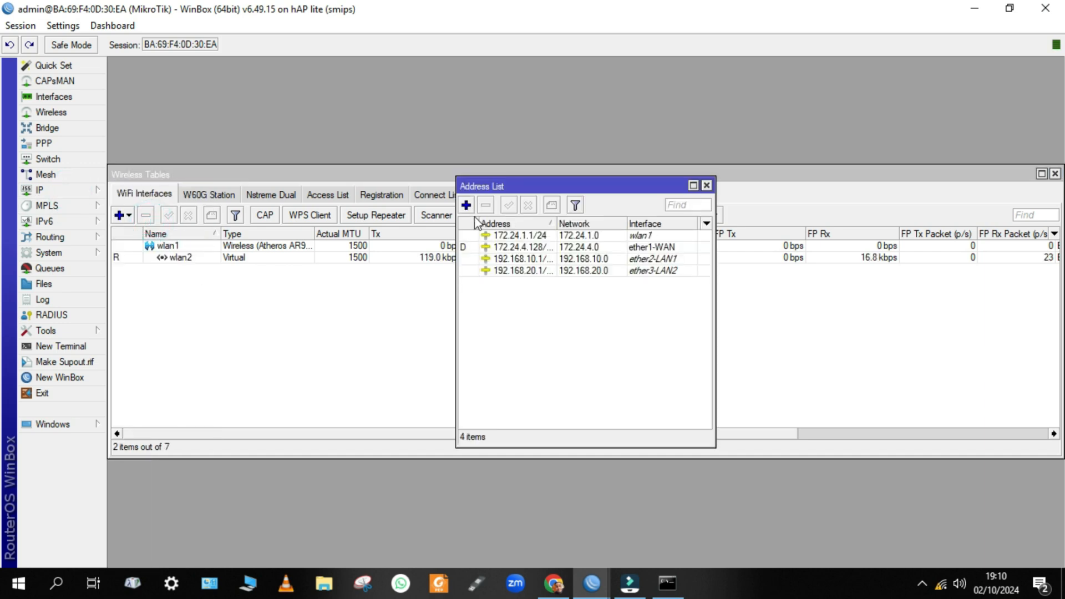
{"action": "left_click", "coordinate": [466, 205]}
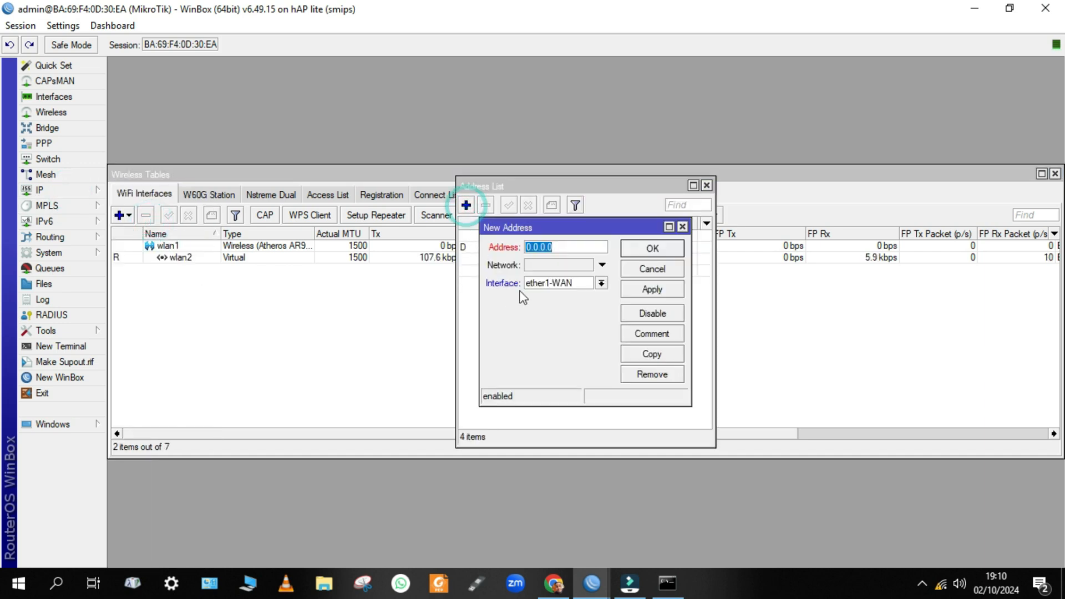
{"action": "key", "text": "BackSpace"}
{"action": "type", "text": "192.16"}
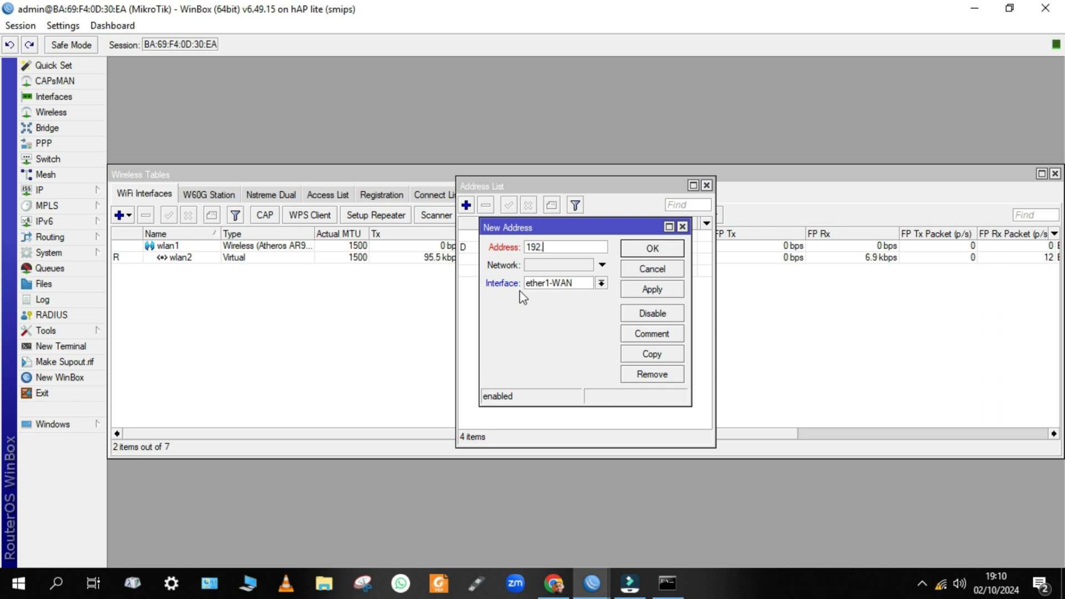
{"action": "key", "text": "BackSpace"}
{"action": "key", "text": "BackSpace"}
{"action": "key", "text": "BackSpace"}
{"action": "type", "text": "4."}
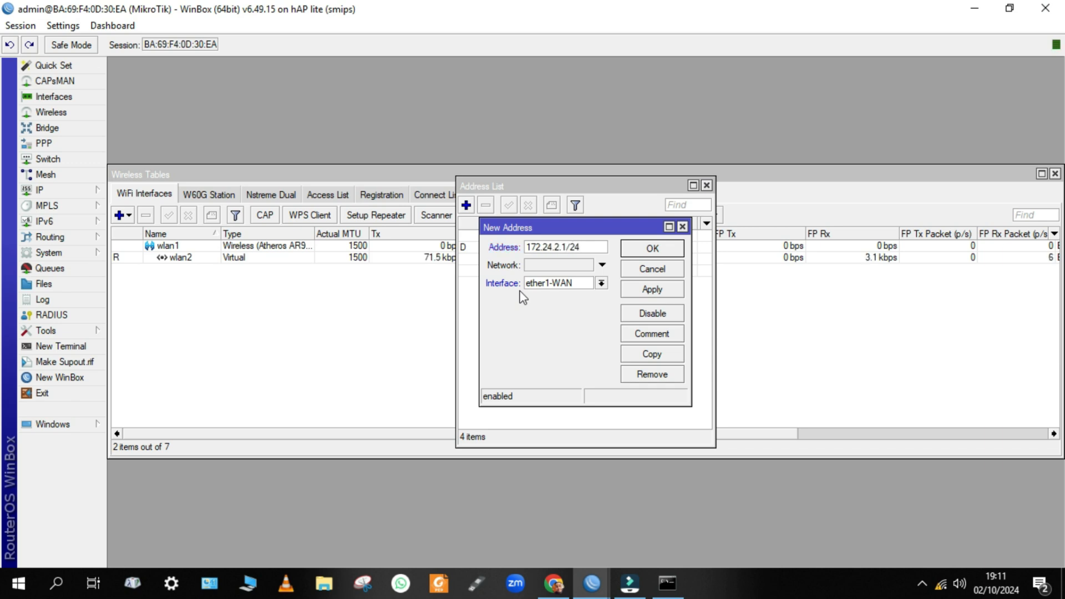
{"action": "left_click", "coordinate": [600, 283]}
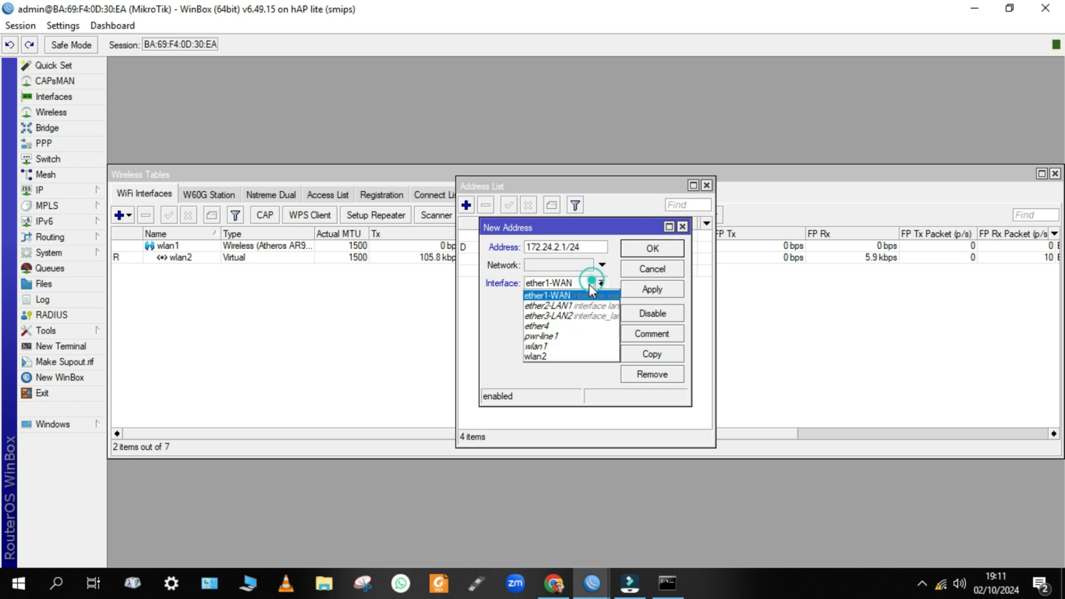
{"action": "left_click", "coordinate": [546, 357]}
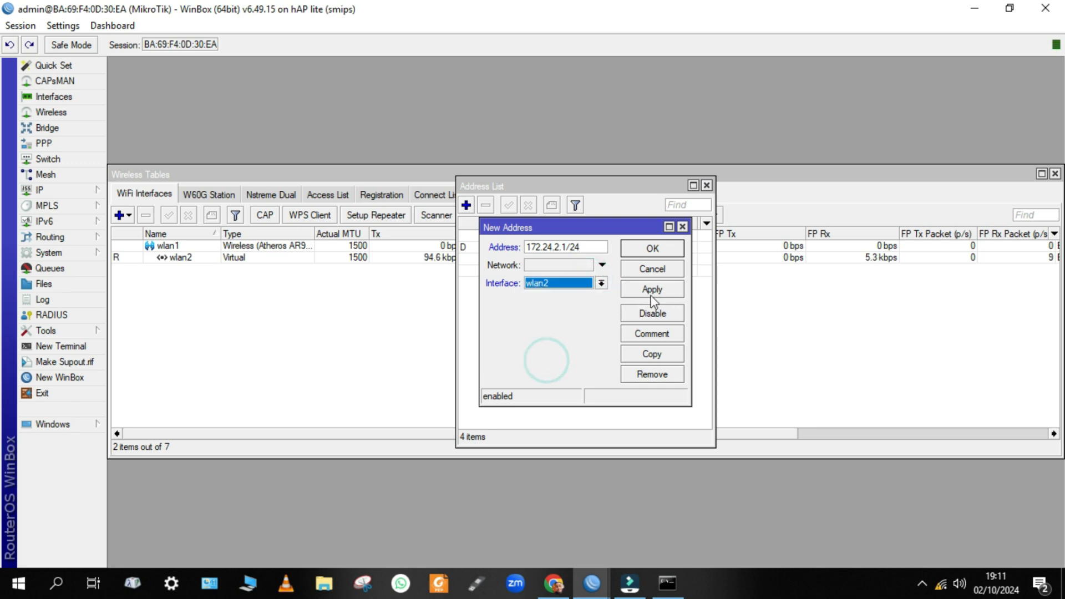
{"action": "left_click", "coordinate": [668, 289]}
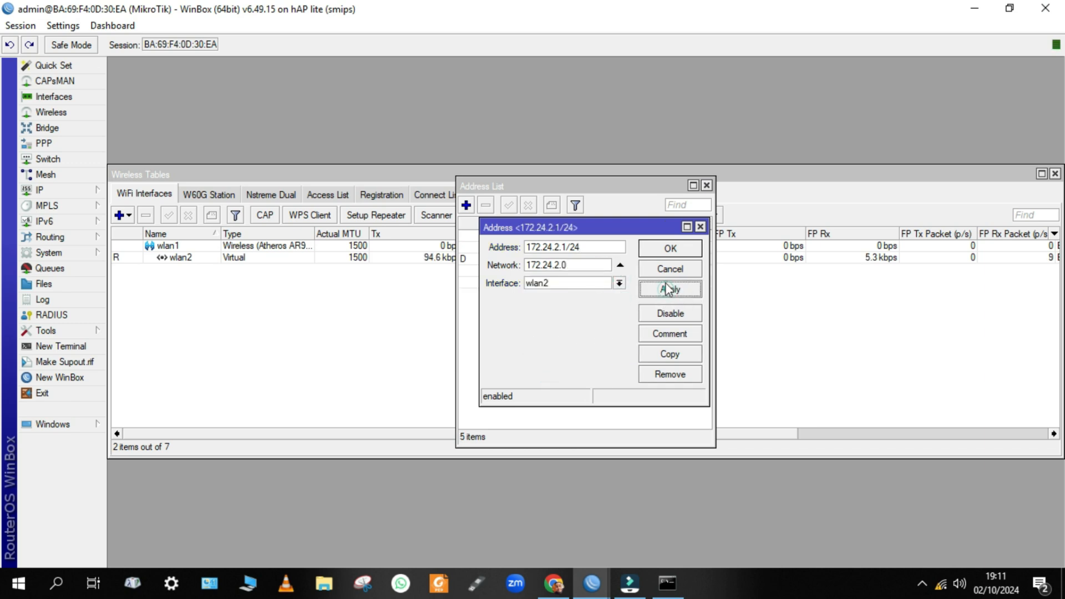
{"action": "left_click", "coordinate": [670, 248]}
{"action": "left_click", "coordinate": [426, 328]}
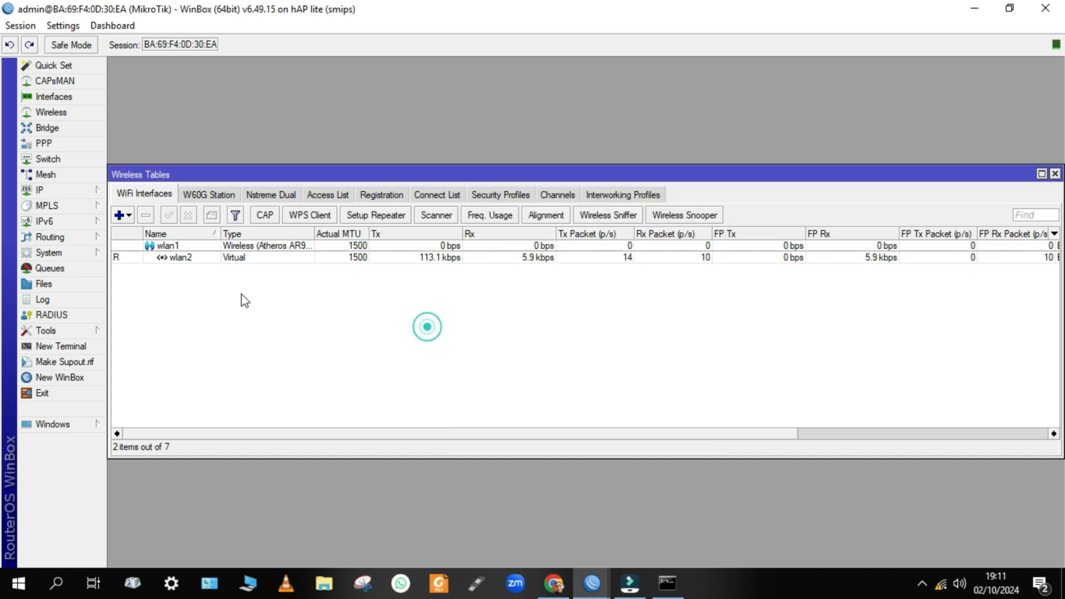
Run DHCP Setup on wlan2, accepting the 172.24.2.0/24 space, gateway, pool, DNS and lease defaults.
{"action": "left_click", "coordinate": [53, 193]}
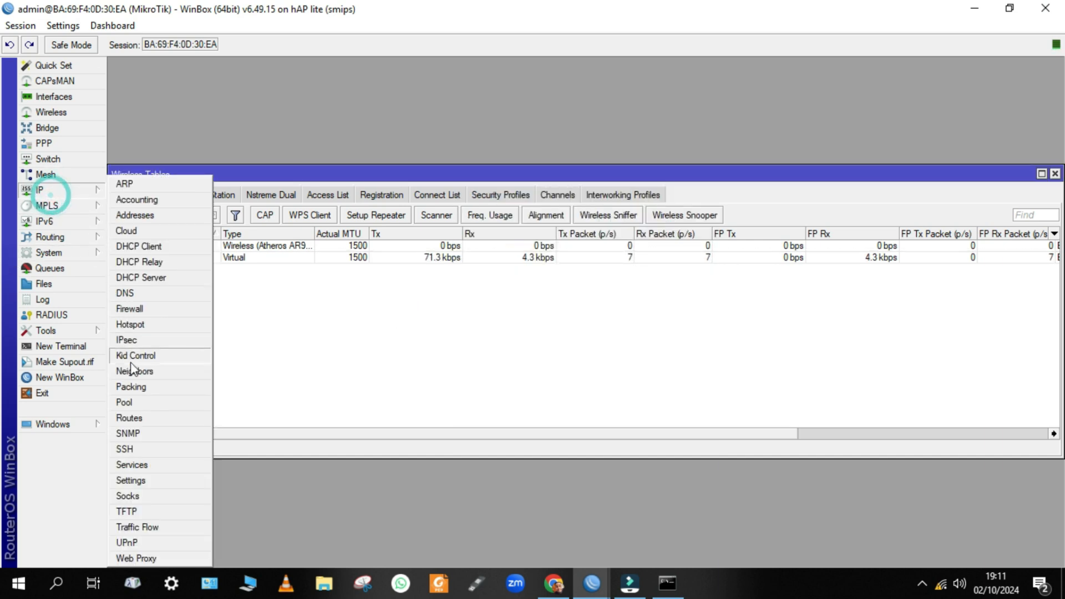
{"action": "left_click", "coordinate": [176, 280]}
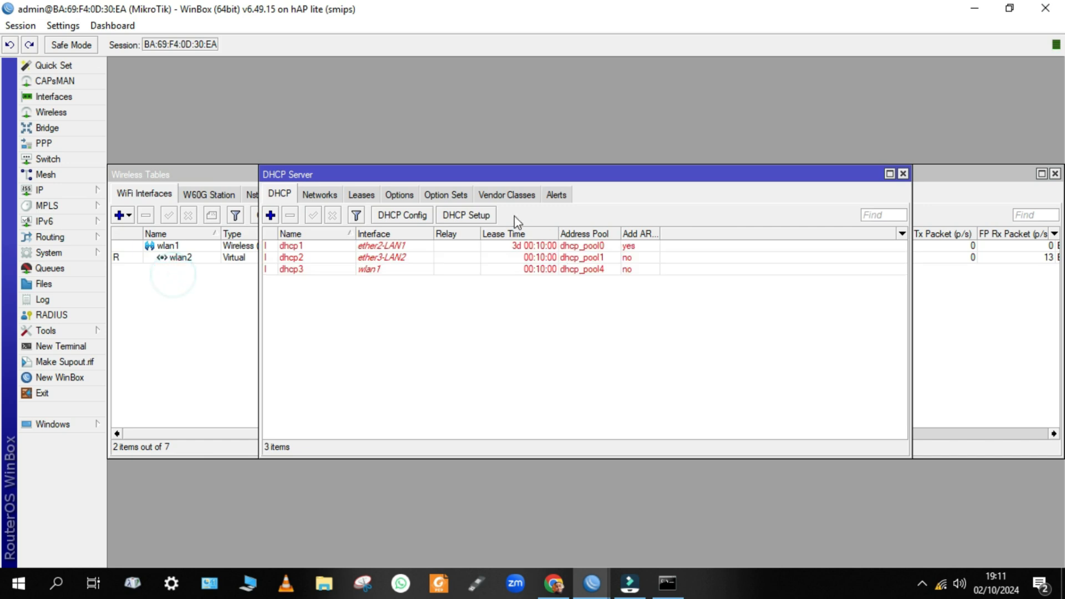
{"action": "left_click", "coordinate": [480, 215]}
{"action": "left_click", "coordinate": [594, 312]}
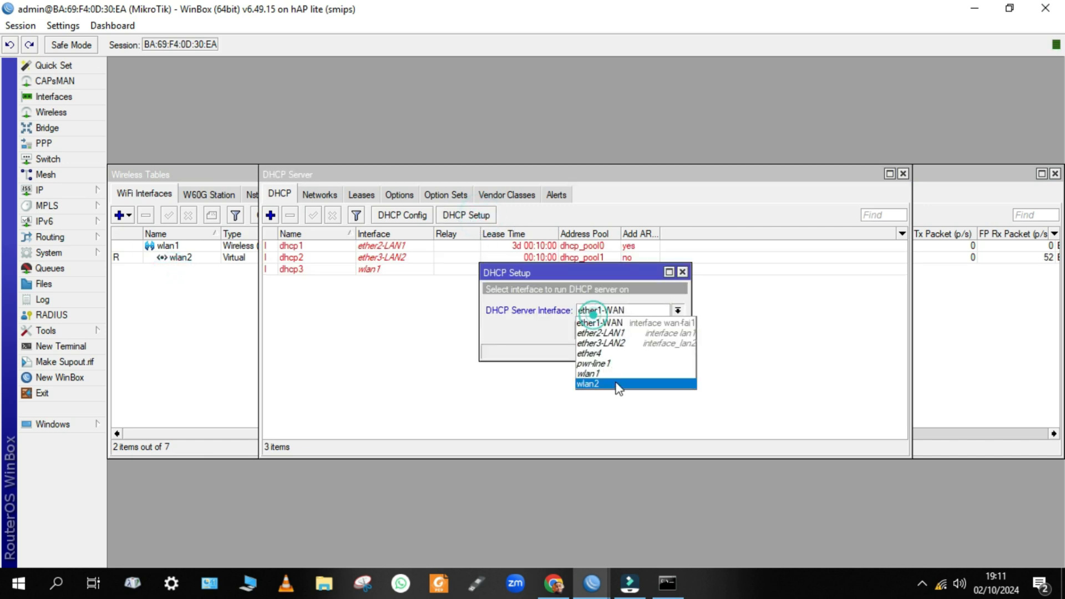
{"action": "left_click", "coordinate": [600, 386]}
{"action": "left_click", "coordinate": [625, 331]}
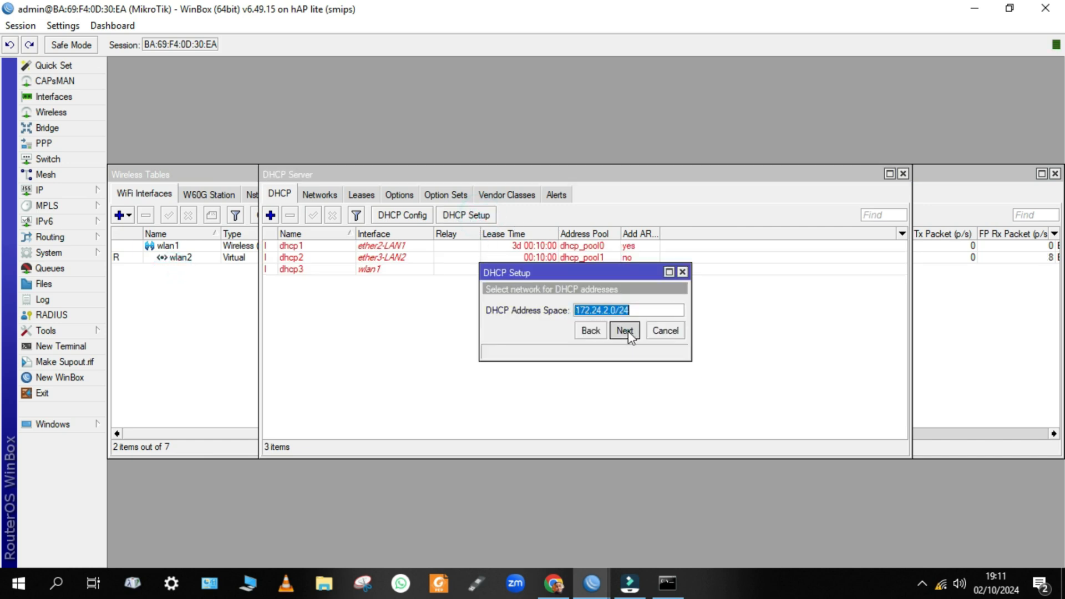
{"action": "left_click", "coordinate": [627, 330]}
{"action": "left_click", "coordinate": [628, 331]}
{"action": "left_click", "coordinate": [628, 330]}
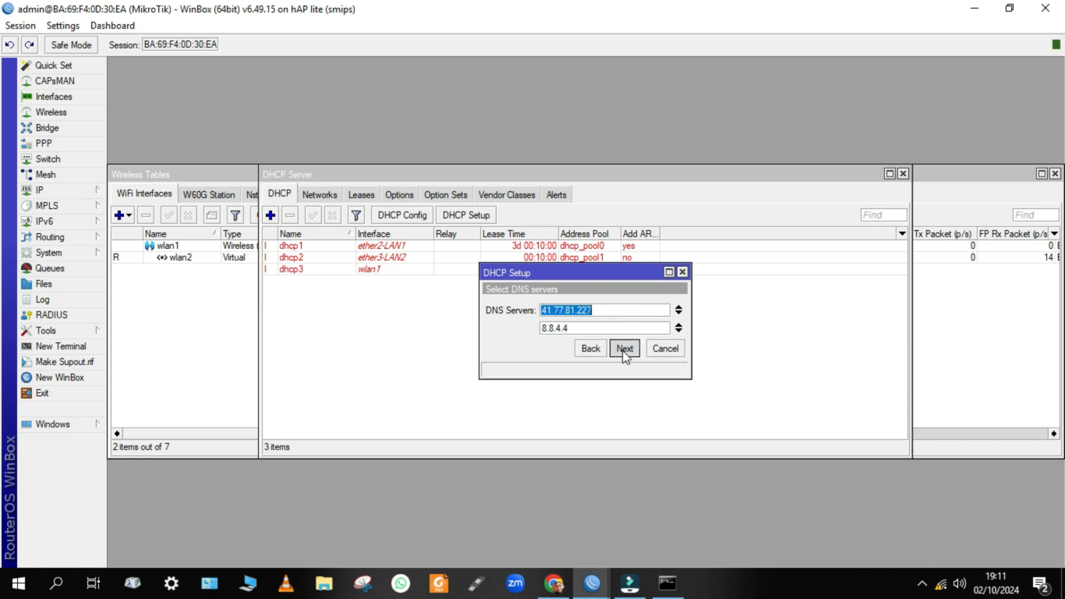
{"action": "left_click", "coordinate": [623, 347]}
{"action": "left_click", "coordinate": [623, 349]}
{"action": "left_click", "coordinate": [589, 306]}
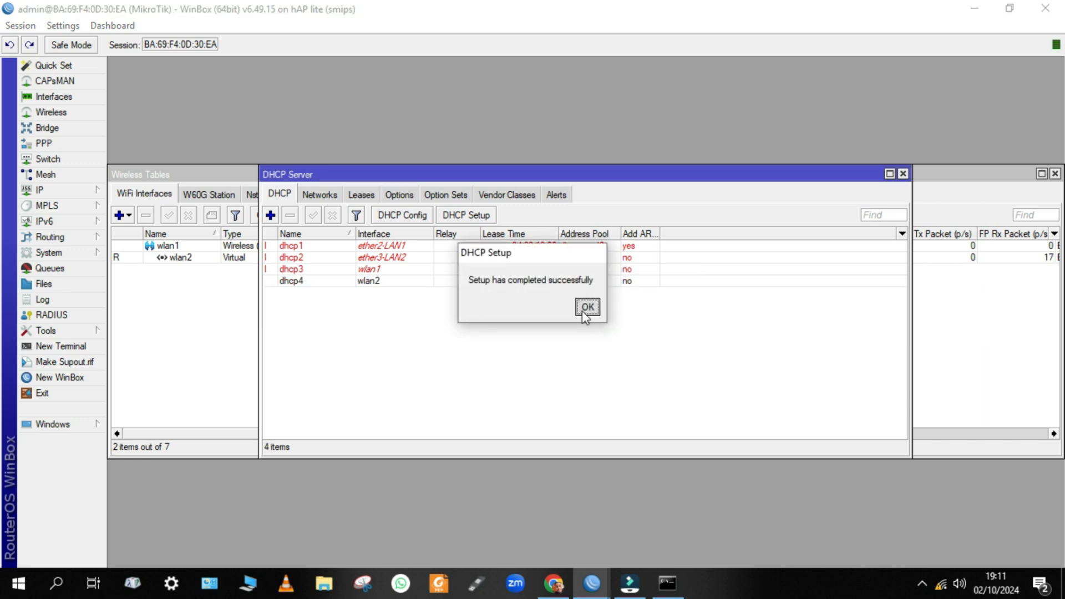
Turn on Add ARP For Leases and Always Broadcast for dhcp4 and save.
{"action": "double_click", "coordinate": [512, 283]}
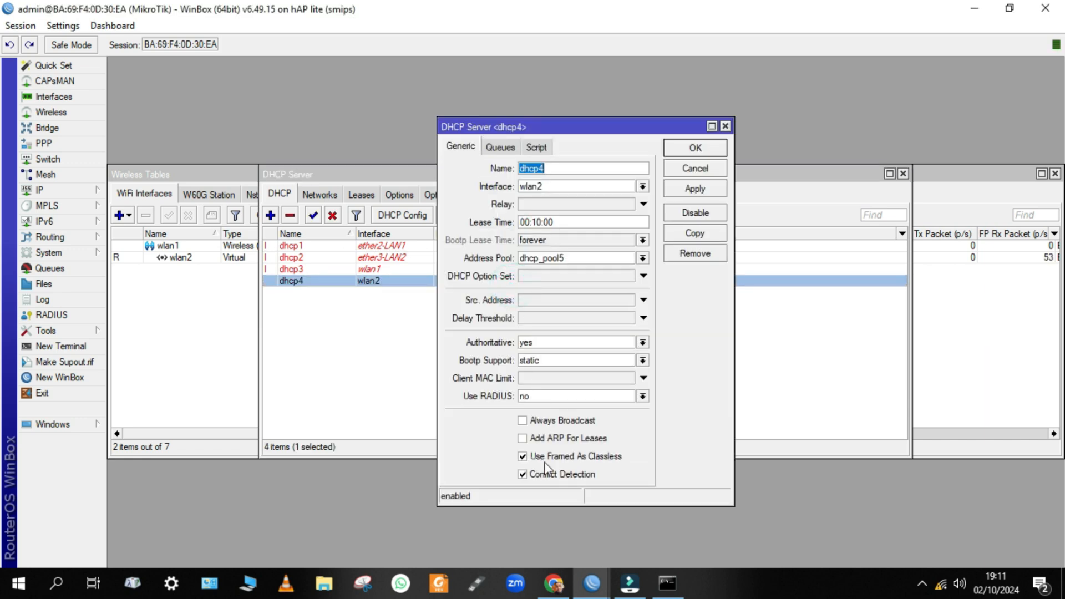
{"action": "left_click", "coordinate": [549, 438]}
{"action": "left_click", "coordinate": [543, 420]}
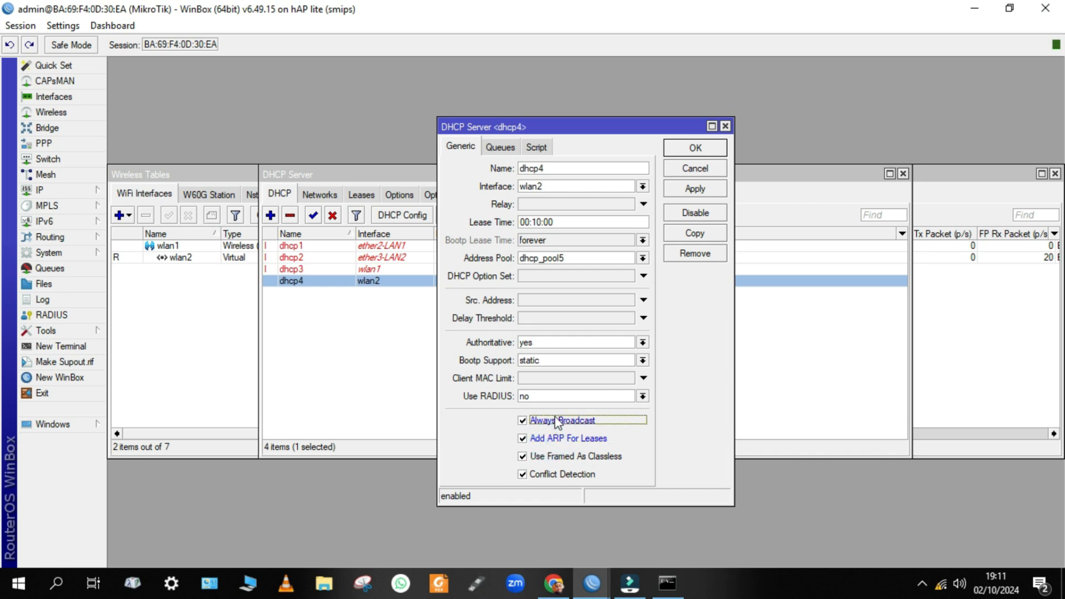
{"action": "left_click", "coordinate": [691, 189]}
{"action": "left_click", "coordinate": [695, 148]}
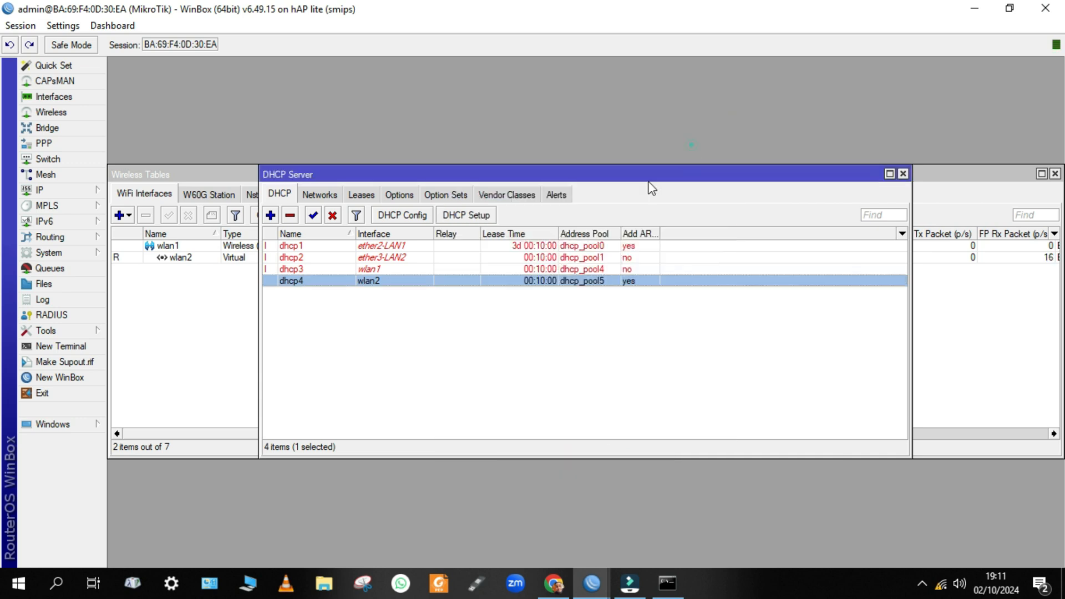
{"action": "left_click", "coordinate": [668, 582]}
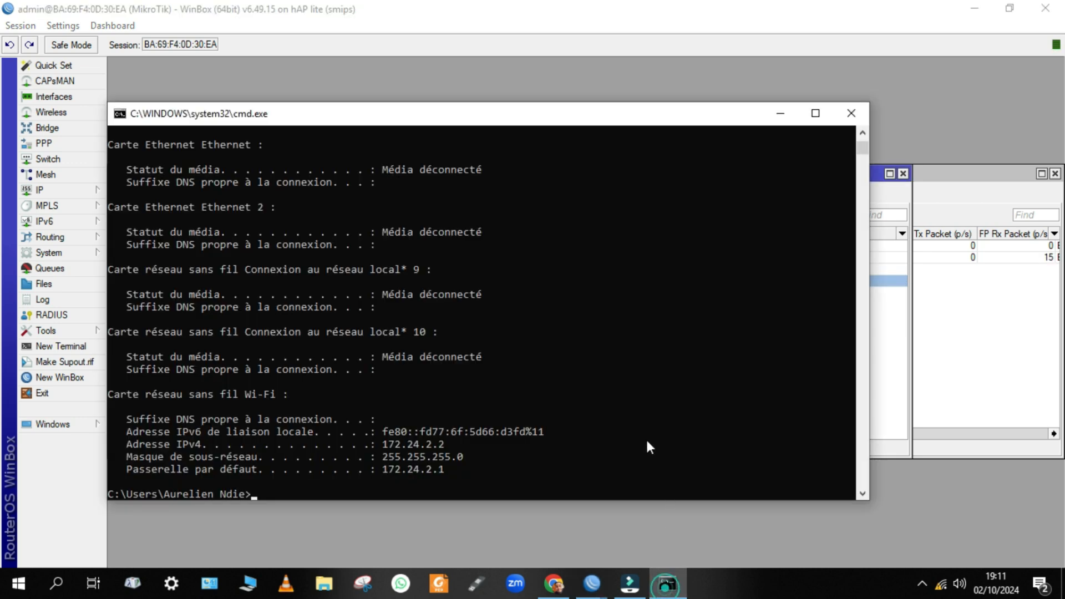
Run ipconfig/renew to refresh the client's lease, then close Command Prompt.
{"action": "type", "text": "ipconfig/renew"}
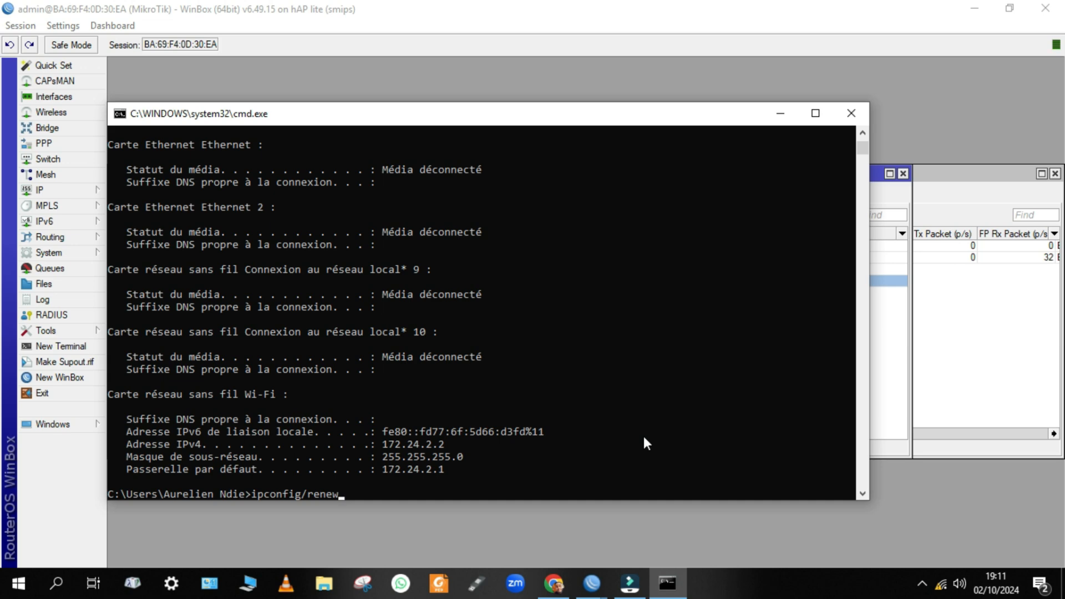
{"action": "key", "text": "Return"}
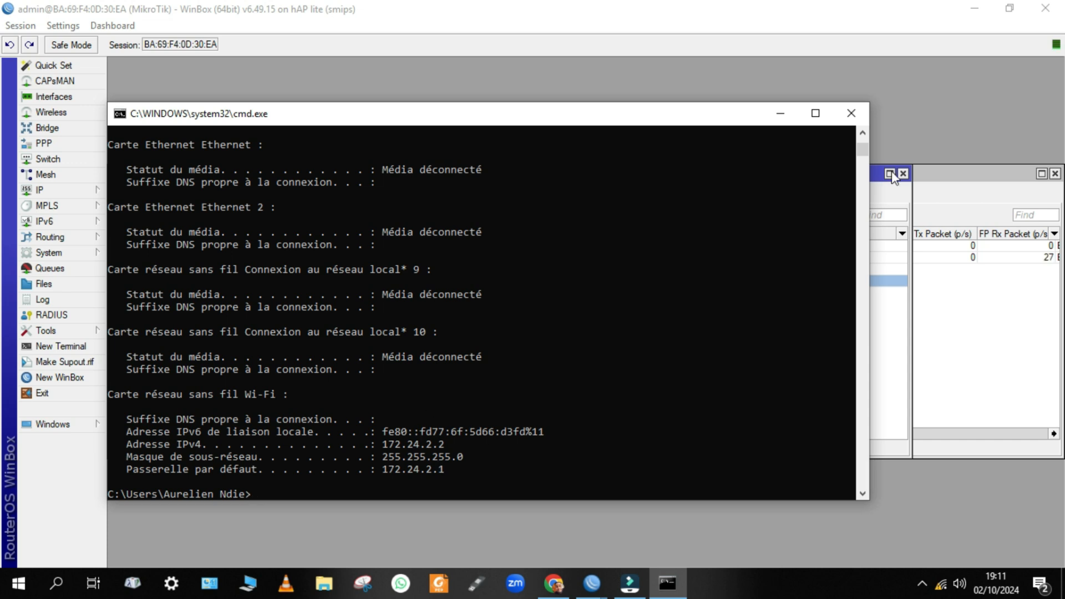
{"action": "left_click", "coordinate": [851, 113]}
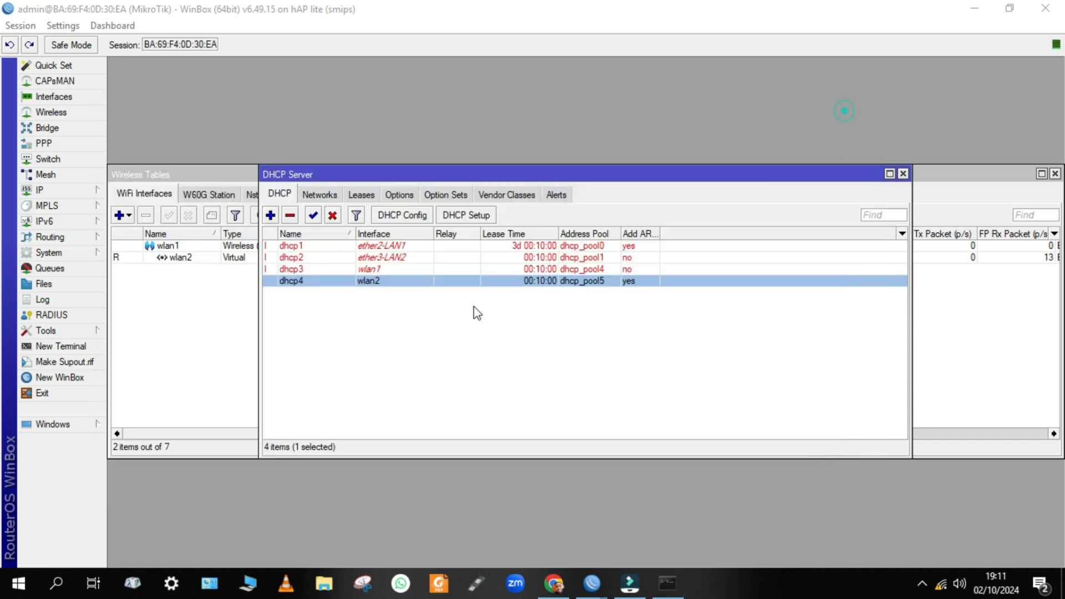
Confirm in DHCP Leases that the client holds 172.24.2.2 from dhcp4, then bring up Windows Run.
{"action": "left_click", "coordinate": [363, 195]}
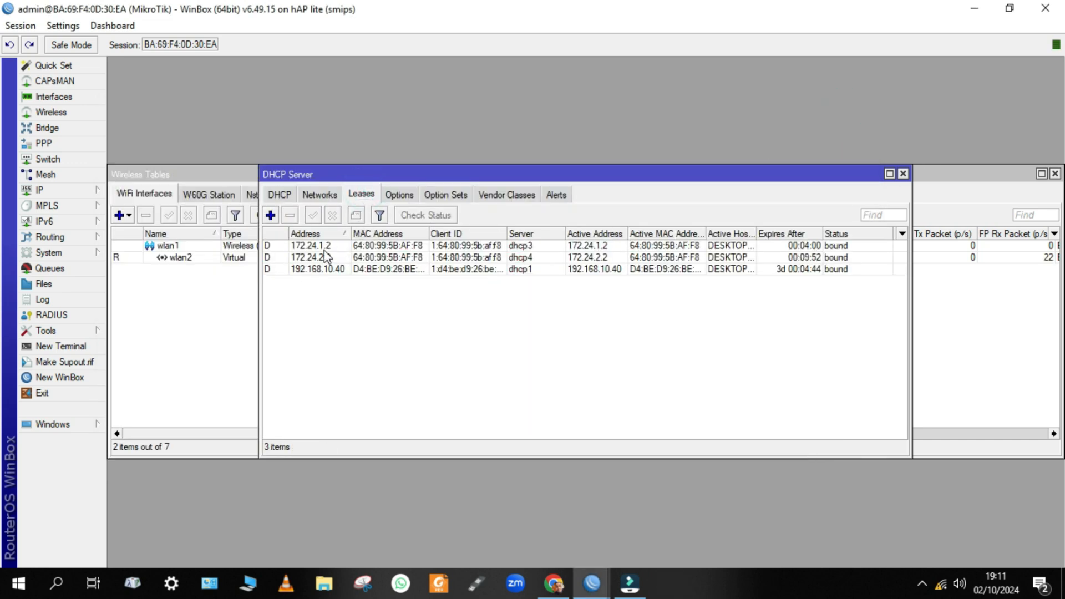
{"action": "left_click", "coordinate": [325, 258]}
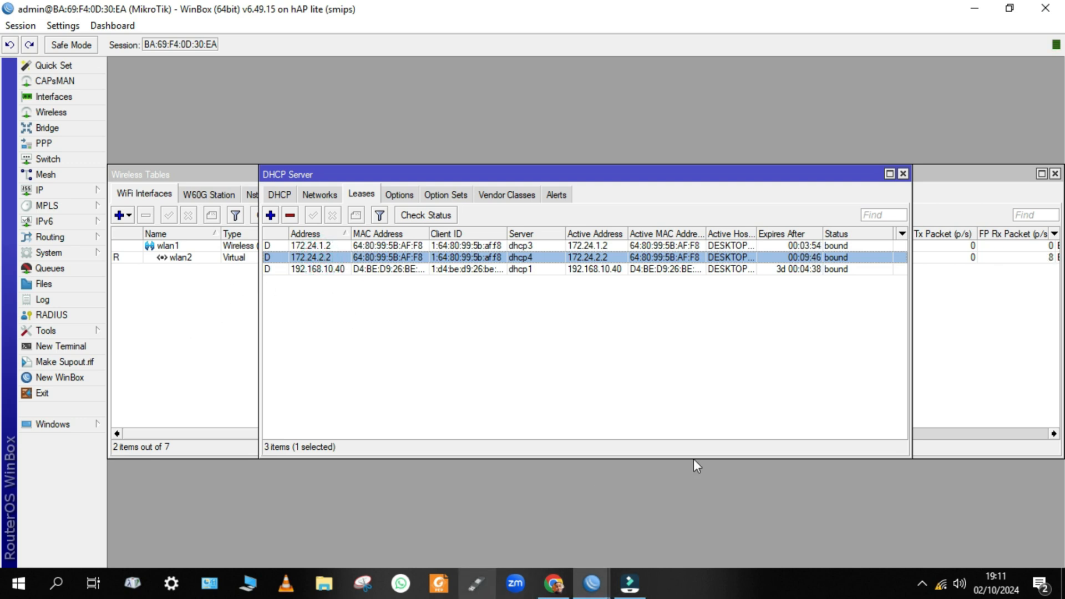
{"action": "key", "text": "super+r"}
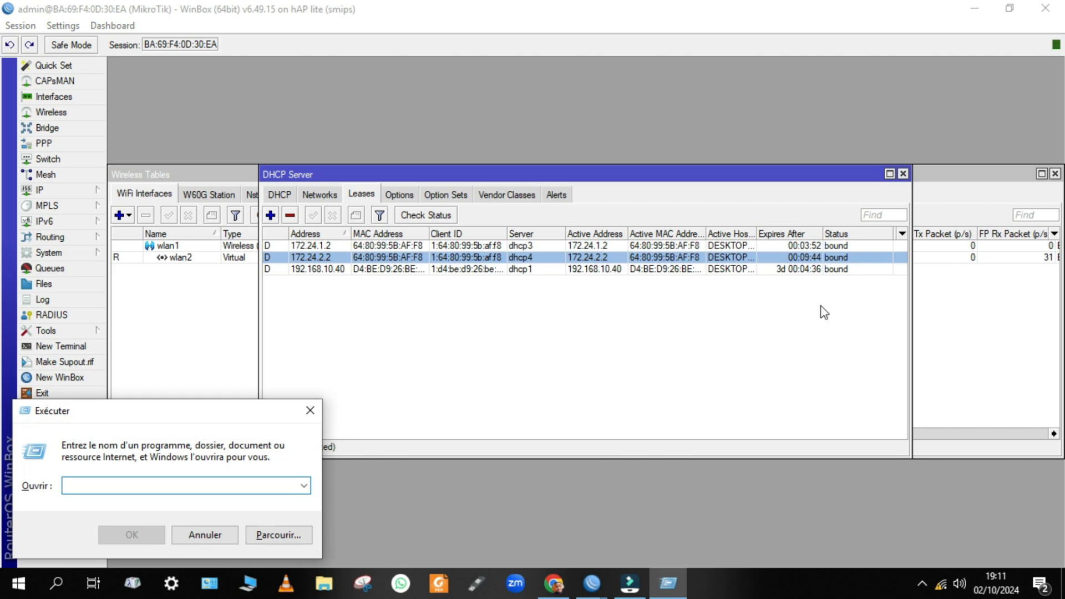
Launch cmd and start pinging 8.8.8.8, then bring WinBox back to the front.
{"action": "type", "text": "cmd"}
{"action": "key", "text": "Return"}
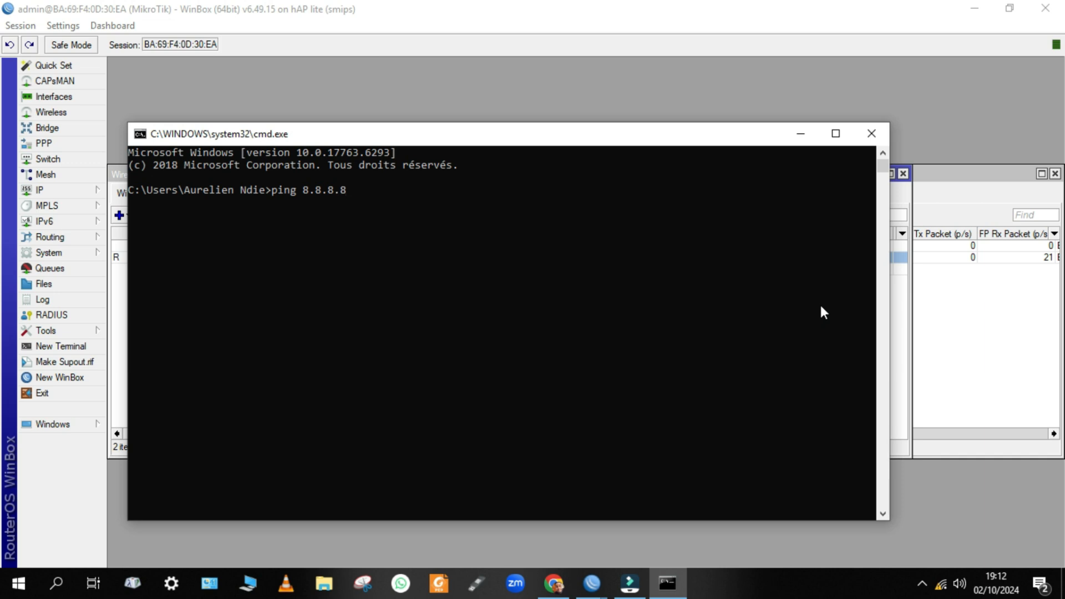
{"action": "key", "text": "Return"}
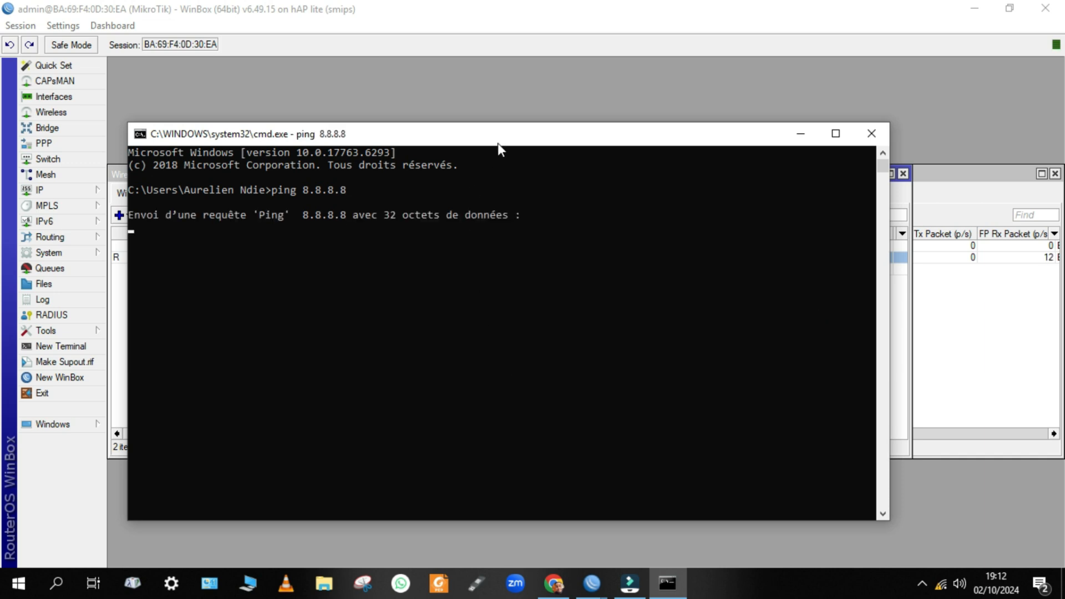
{"action": "left_click", "coordinate": [904, 368]}
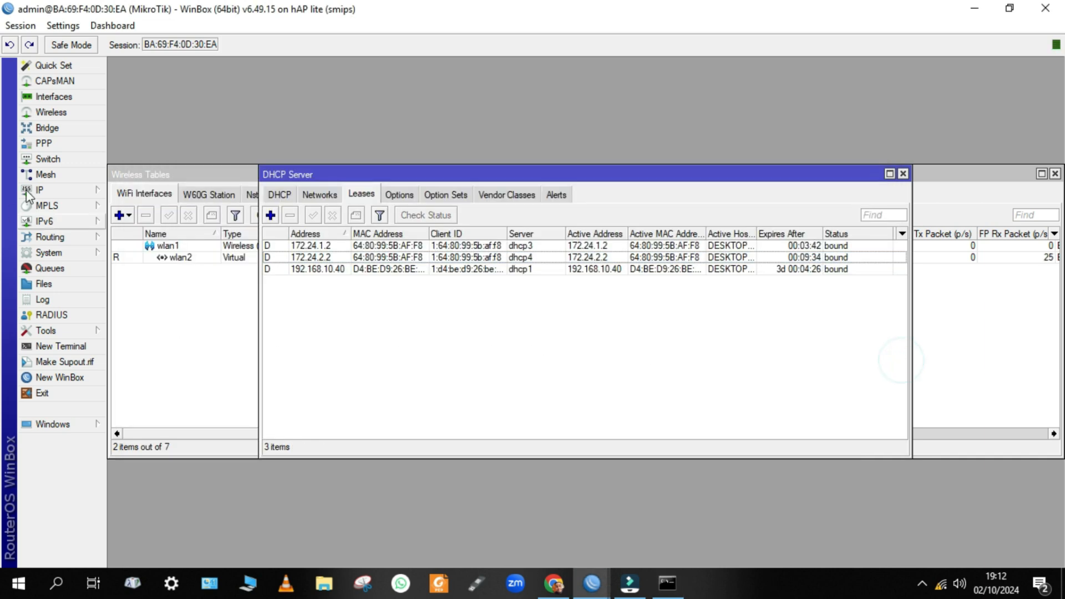
Show the NAT rules list in IP > Firewall.
{"action": "left_click", "coordinate": [48, 192]}
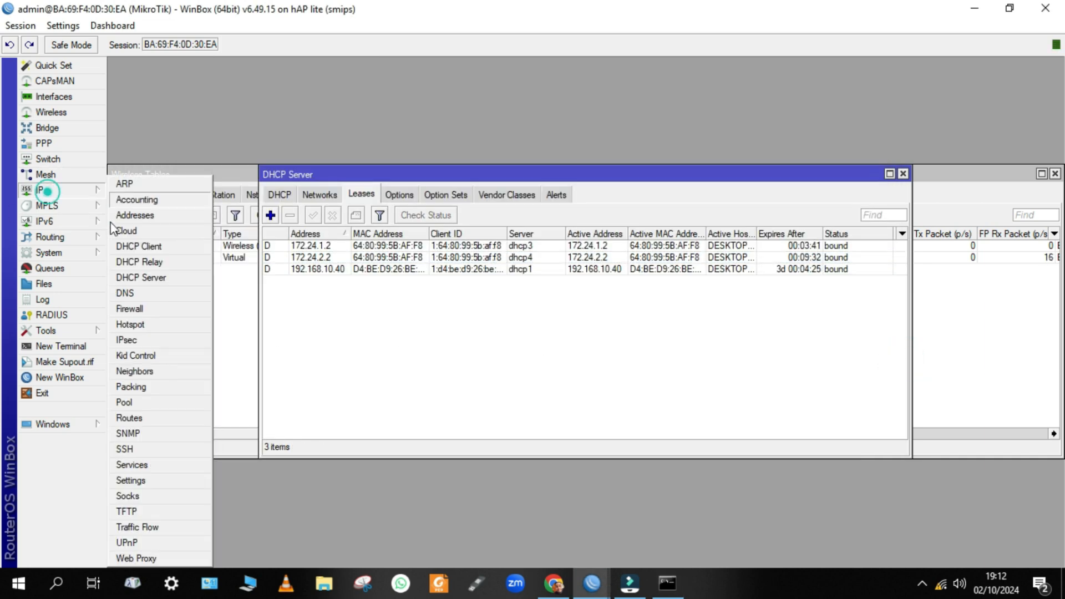
{"action": "left_click", "coordinate": [140, 310]}
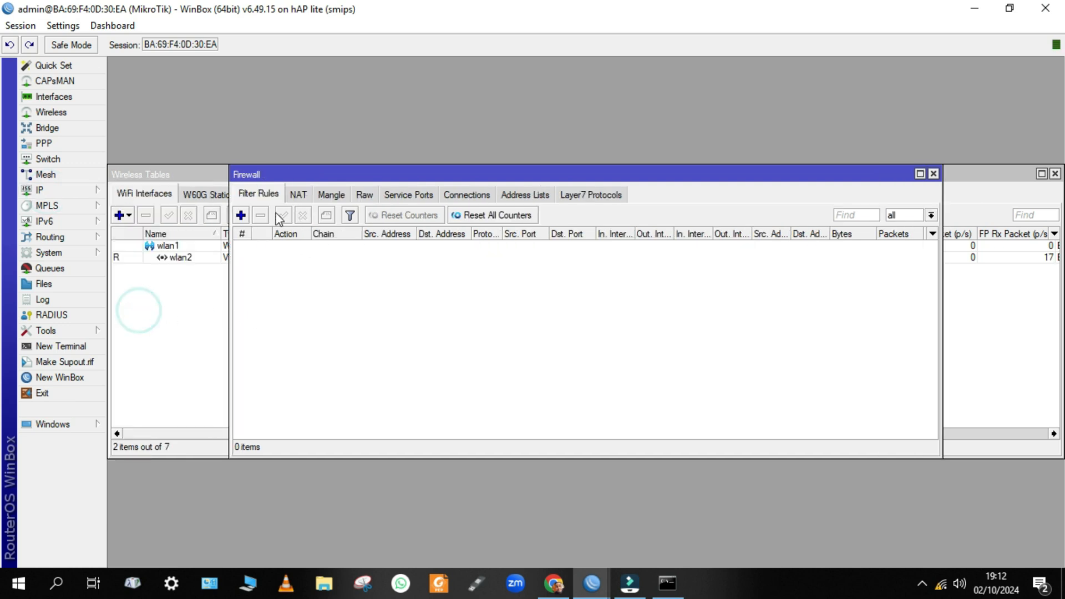
{"action": "left_click", "coordinate": [298, 193]}
Add a srcnat masquerade rule for source 172.24.2.0/24 out through ether1-WAN.
{"action": "left_click", "coordinate": [241, 215]}
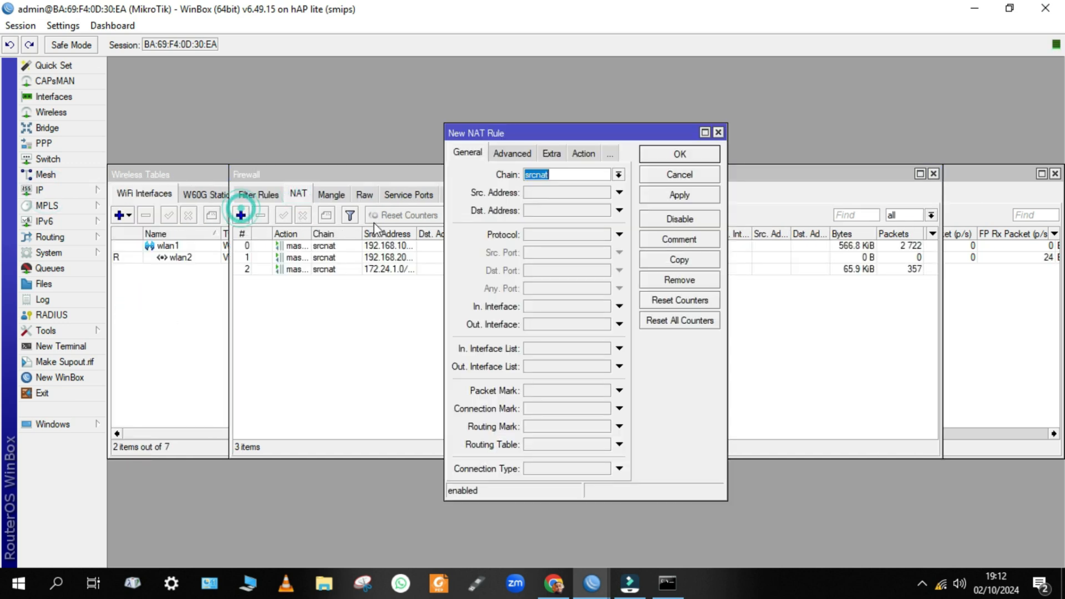
{"action": "left_click", "coordinate": [580, 192]}
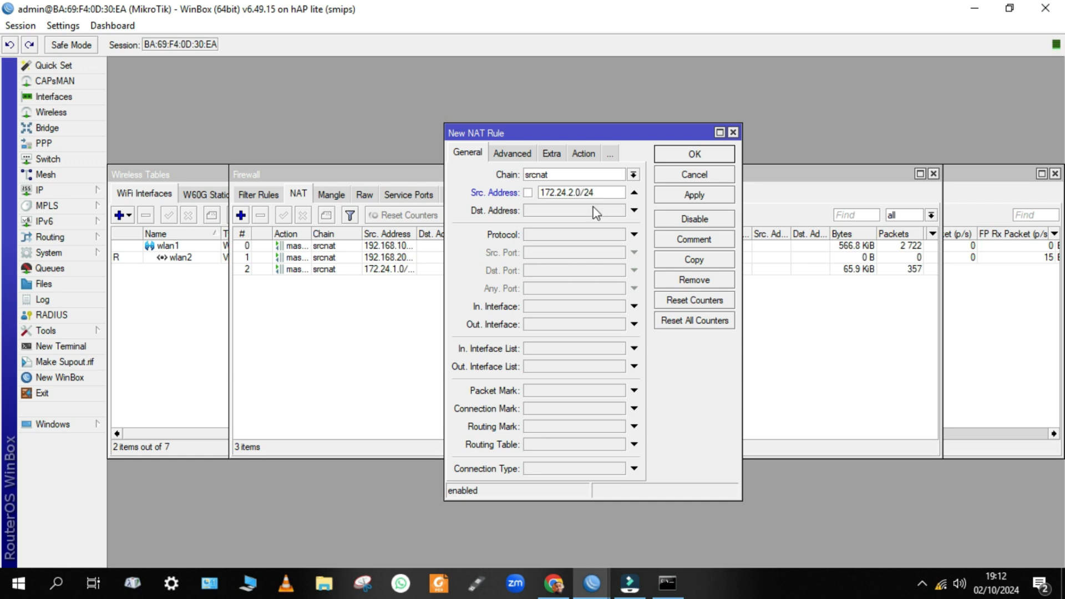
{"action": "left_click", "coordinate": [531, 325]}
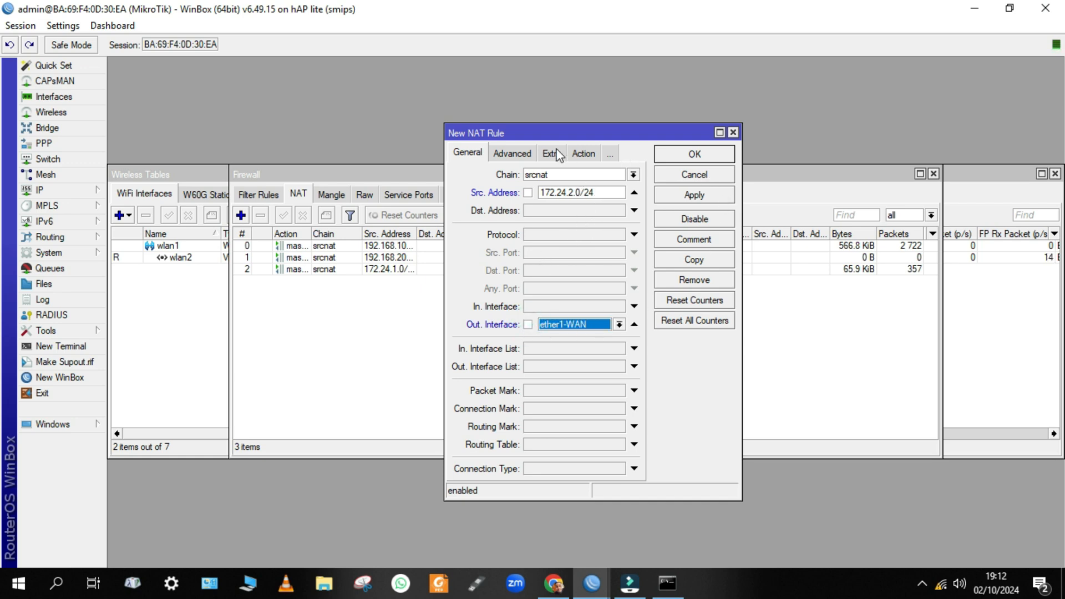
{"action": "left_click", "coordinate": [581, 153]}
{"action": "left_click", "coordinate": [580, 153]}
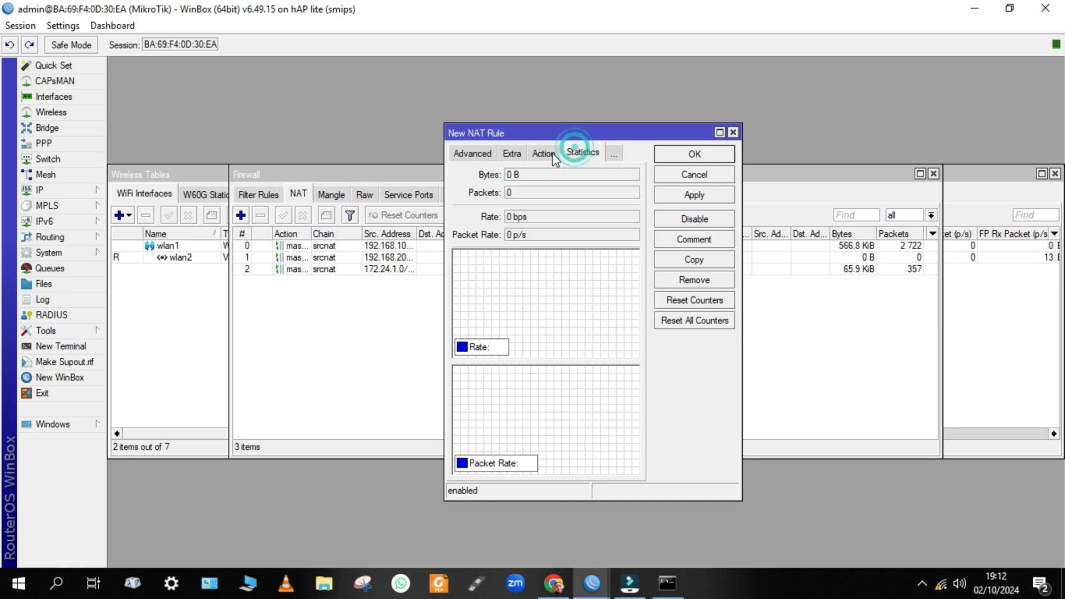
{"action": "left_click", "coordinate": [545, 151]}
{"action": "left_click", "coordinate": [527, 175]}
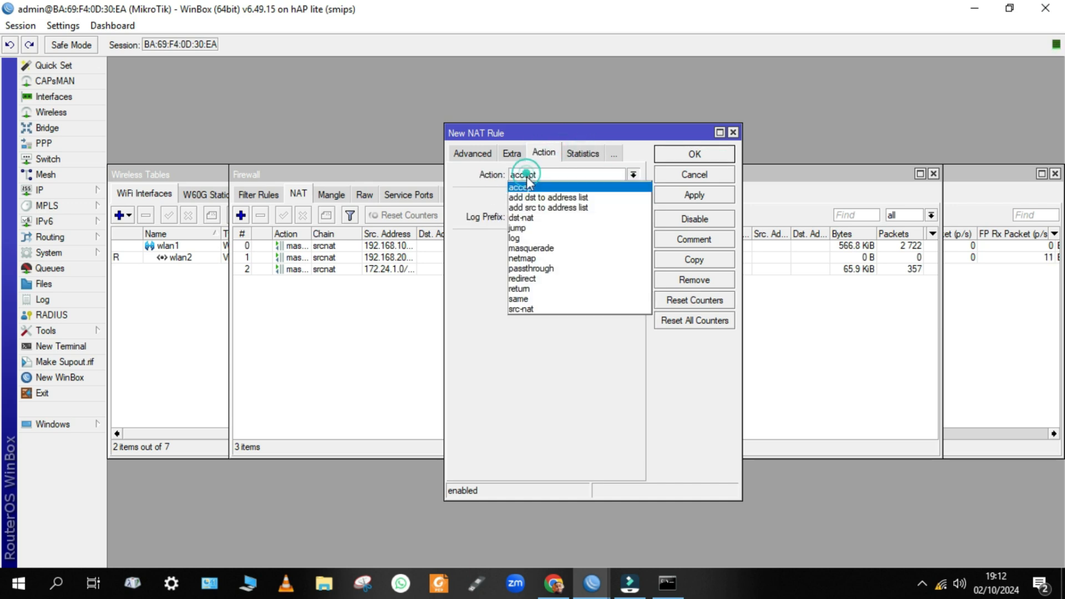
{"action": "left_click", "coordinate": [530, 249]}
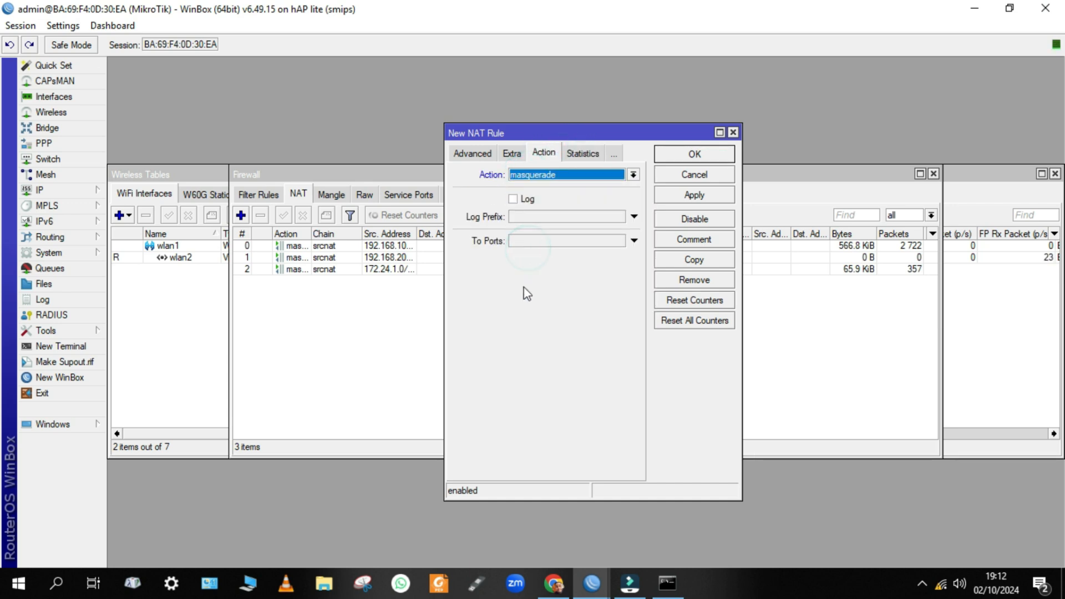
{"action": "left_click", "coordinate": [711, 189]}
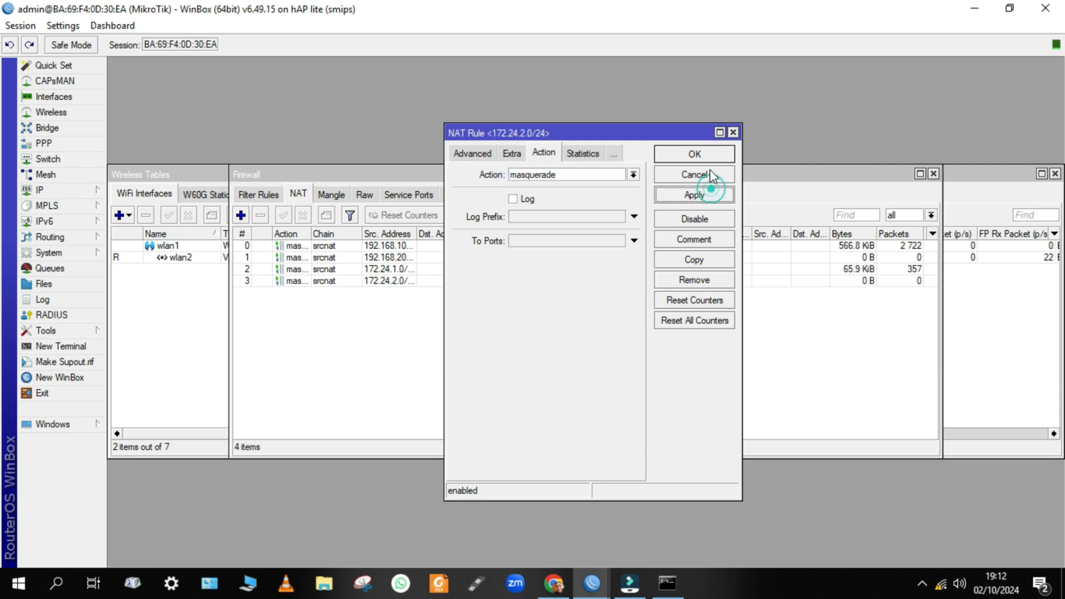
{"action": "left_click", "coordinate": [714, 156]}
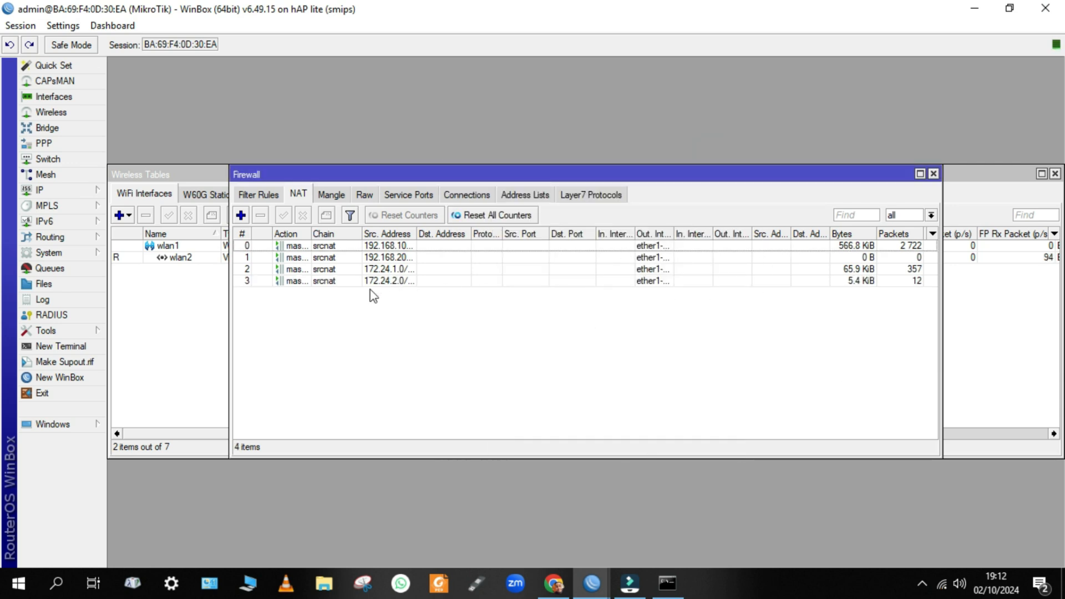
Widen the Chain column and the Firewall window so all NAT columns show, shifting it slightly left.
{"action": "mouse_move", "coordinate": [361, 233]}
{"action": "left_mouse_down"}
{"action": "mouse_move", "coordinate": [430, 234]}
{"action": "mouse_move", "coordinate": [368, 233]}
{"action": "left_mouse_up"}
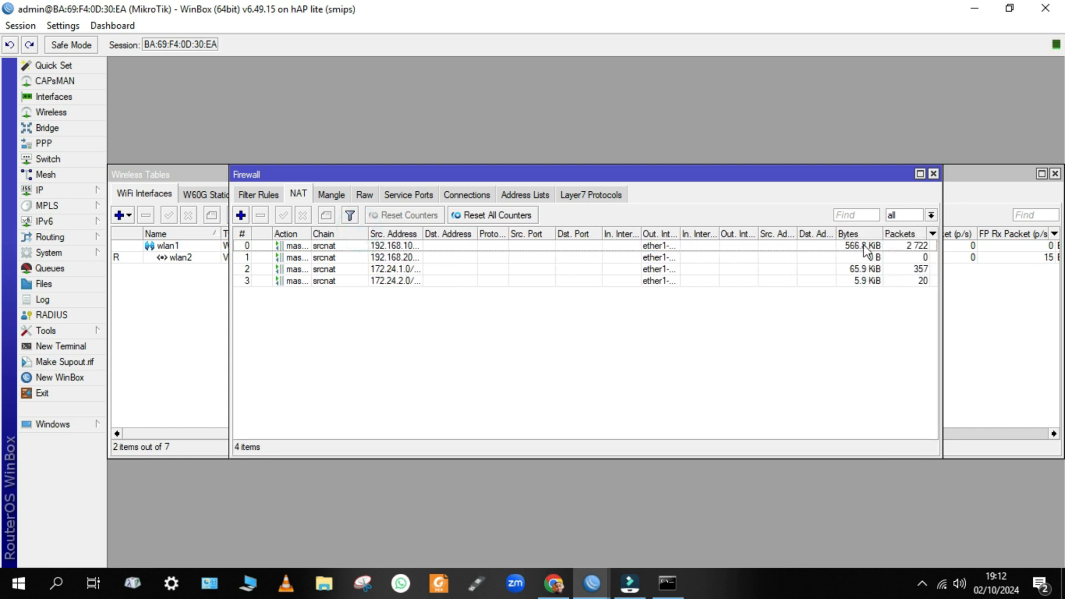
{"action": "left_click_drag", "start_coordinate": [941, 338], "coordinate": [1037, 338]}
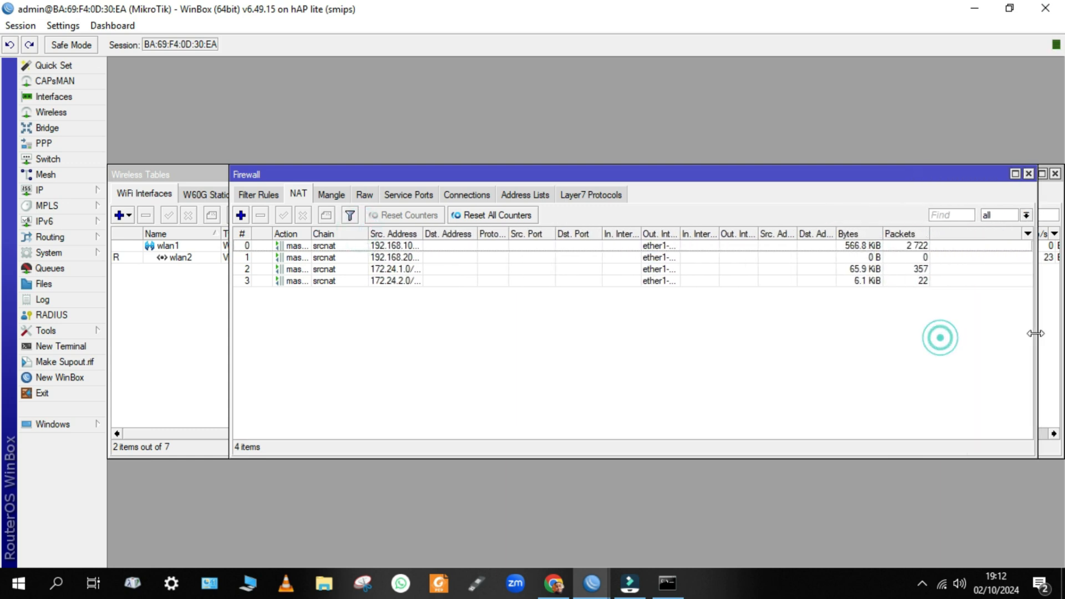
{"action": "left_click_drag", "start_coordinate": [725, 180], "coordinate": [704, 179]}
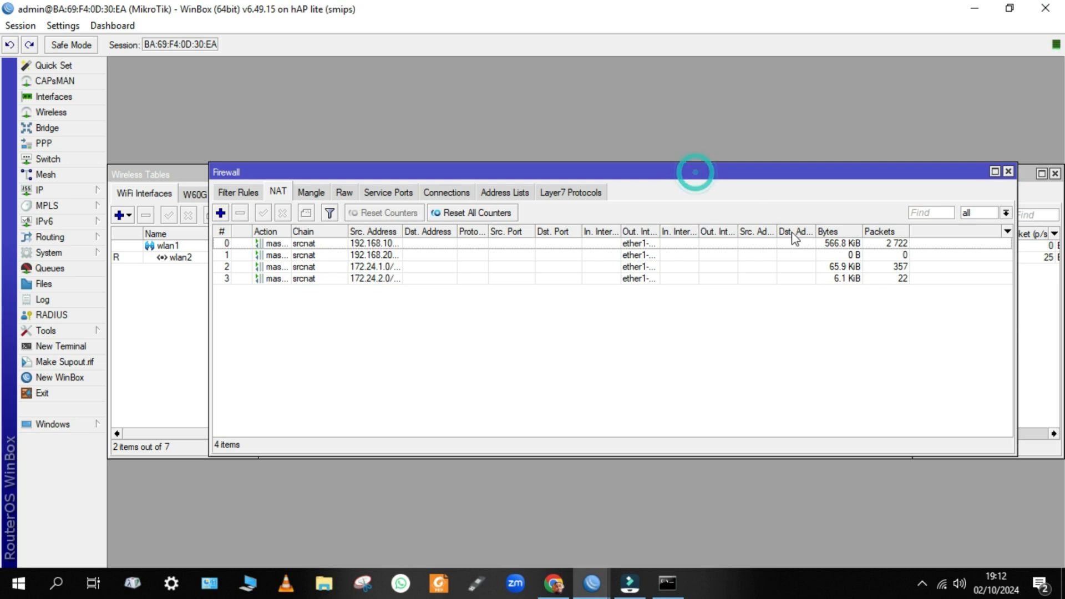
Rerun the recalled ping to 8.8.8.8 in the console, now getting replies, and return to the NAT list.
{"action": "left_click", "coordinate": [667, 582]}
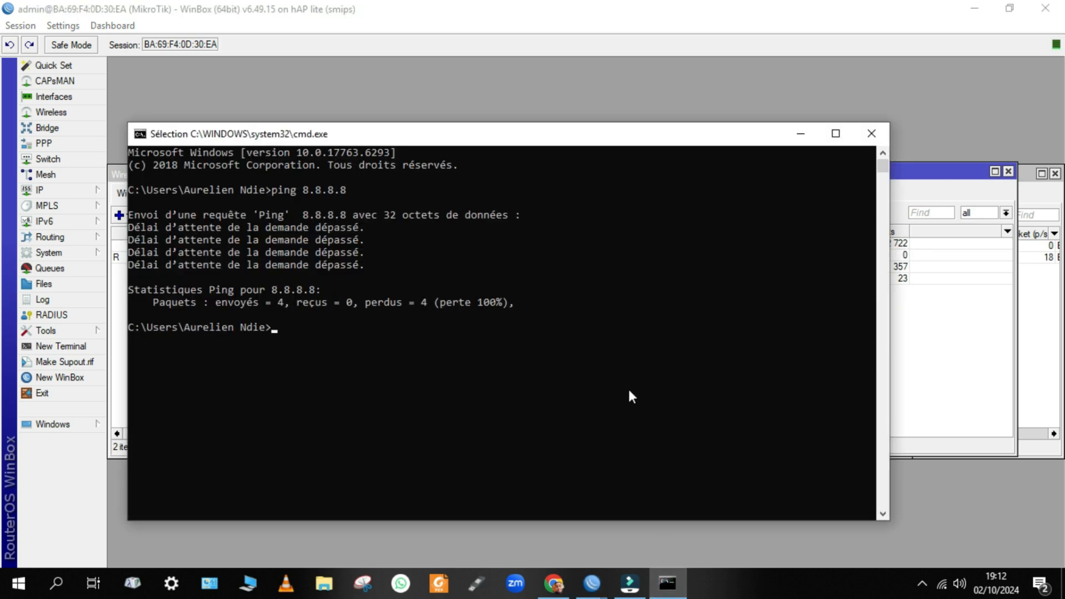
{"action": "key", "text": "Up"}
{"action": "key", "text": "Return"}
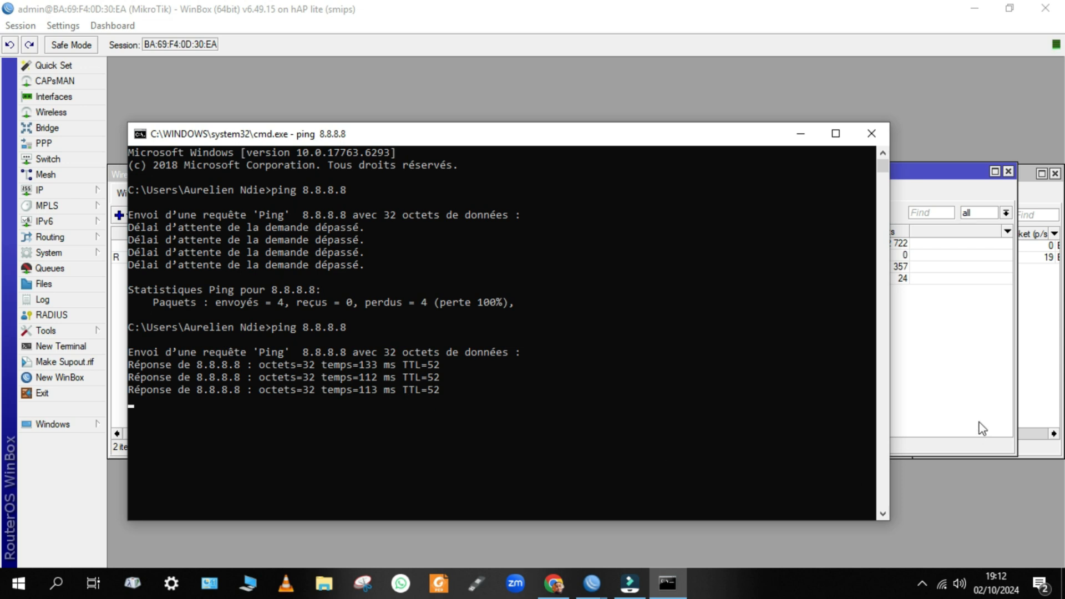
{"action": "left_click", "coordinate": [987, 385]}
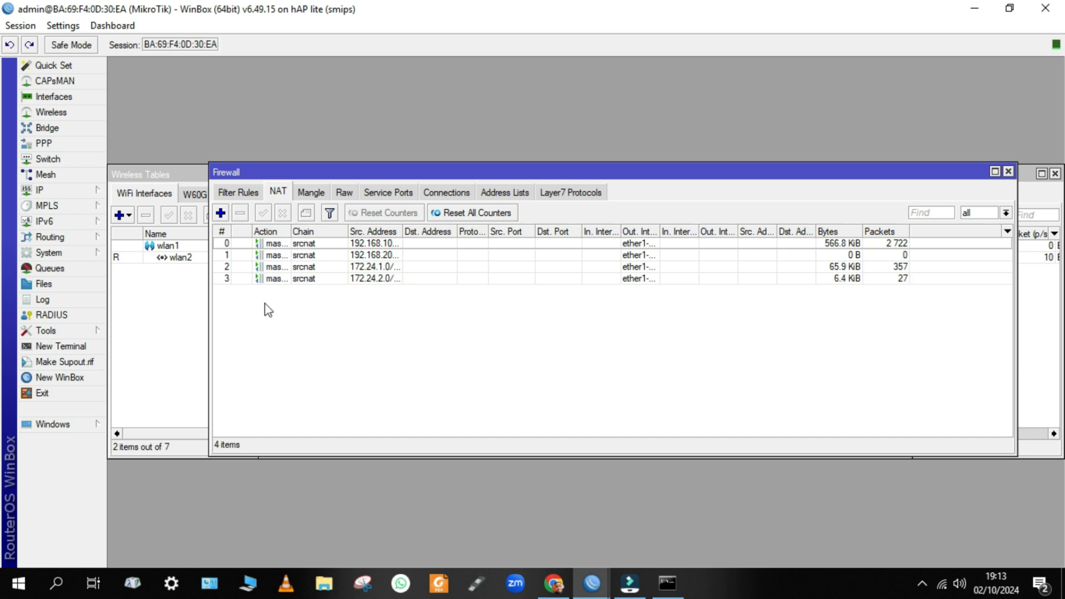
Review the 172.24.1.0/24 and 192.168.20.0/24 NAT rules' settings without changing them.
{"action": "double_click", "coordinate": [264, 266]}
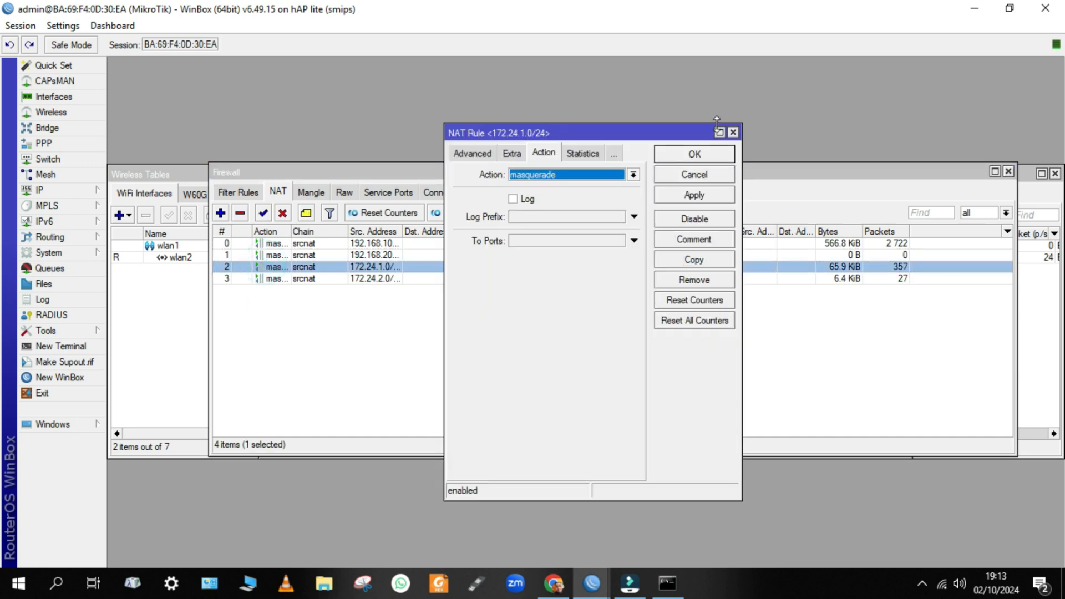
{"action": "left_click", "coordinate": [733, 133]}
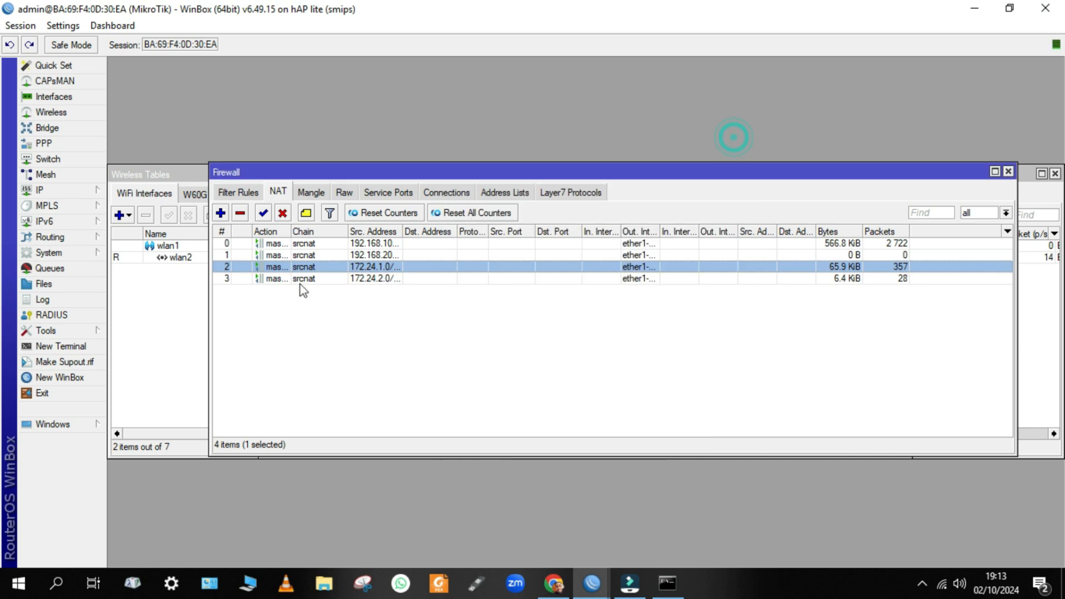
{"action": "double_click", "coordinate": [288, 267]}
{"action": "left_click", "coordinate": [470, 155]}
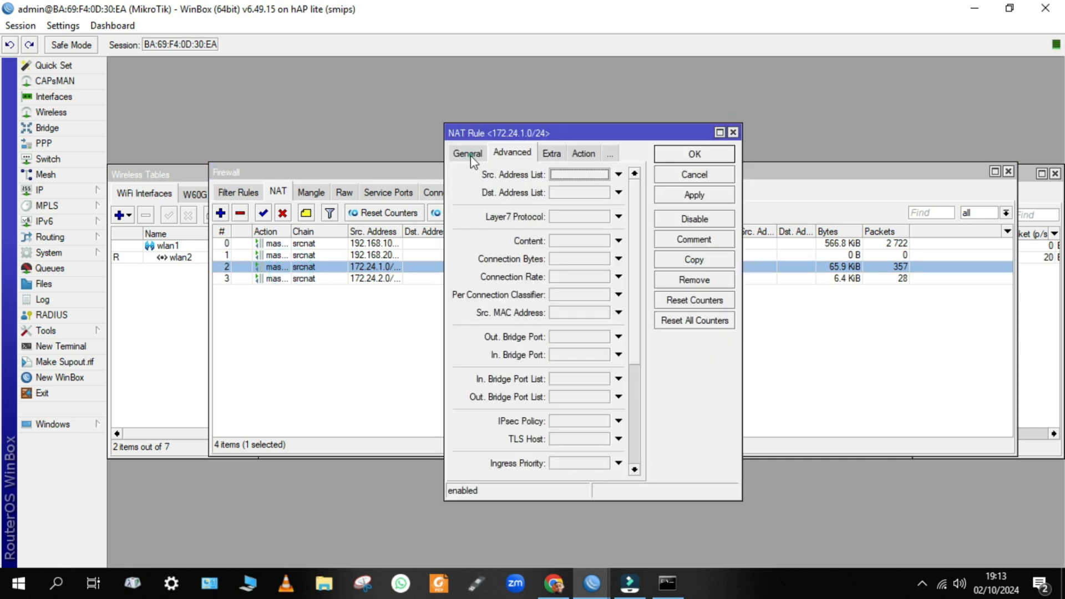
{"action": "left_click", "coordinate": [469, 154]}
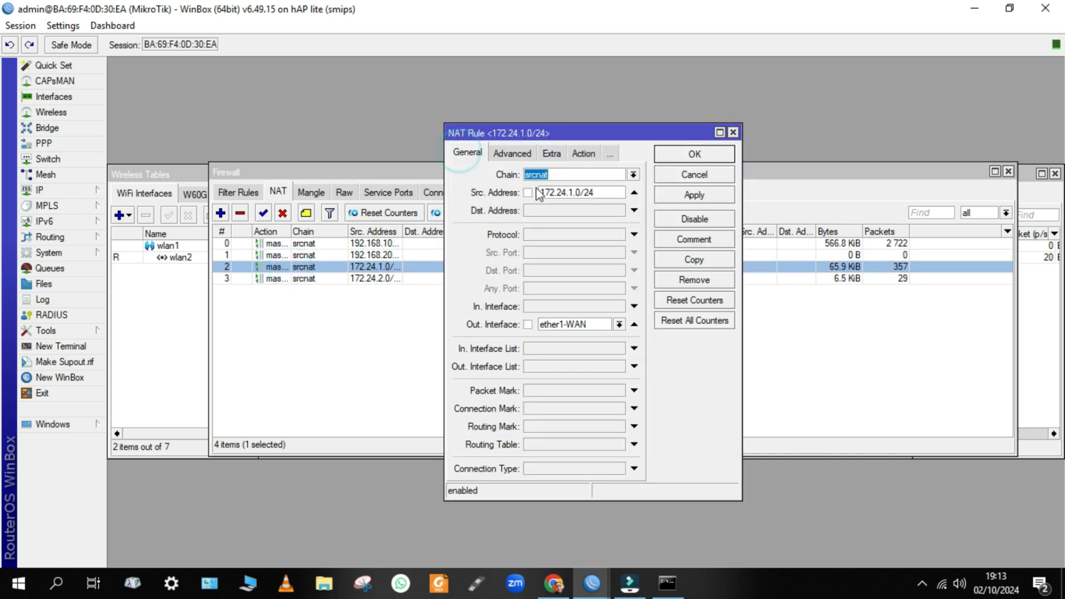
{"action": "double_click", "coordinate": [335, 255]}
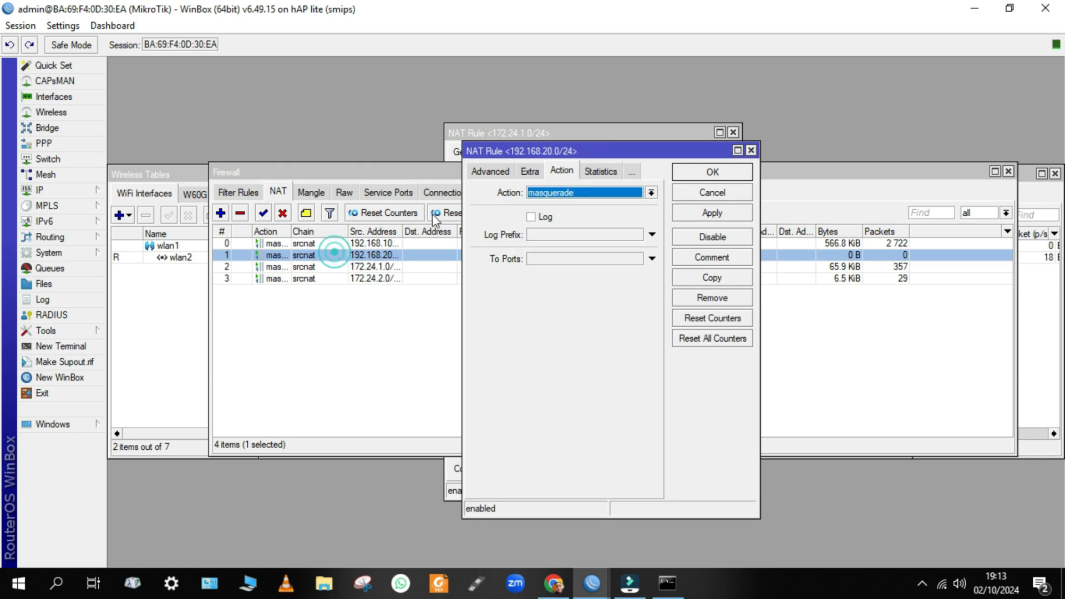
{"action": "left_click", "coordinate": [488, 172]}
{"action": "left_click", "coordinate": [484, 171]}
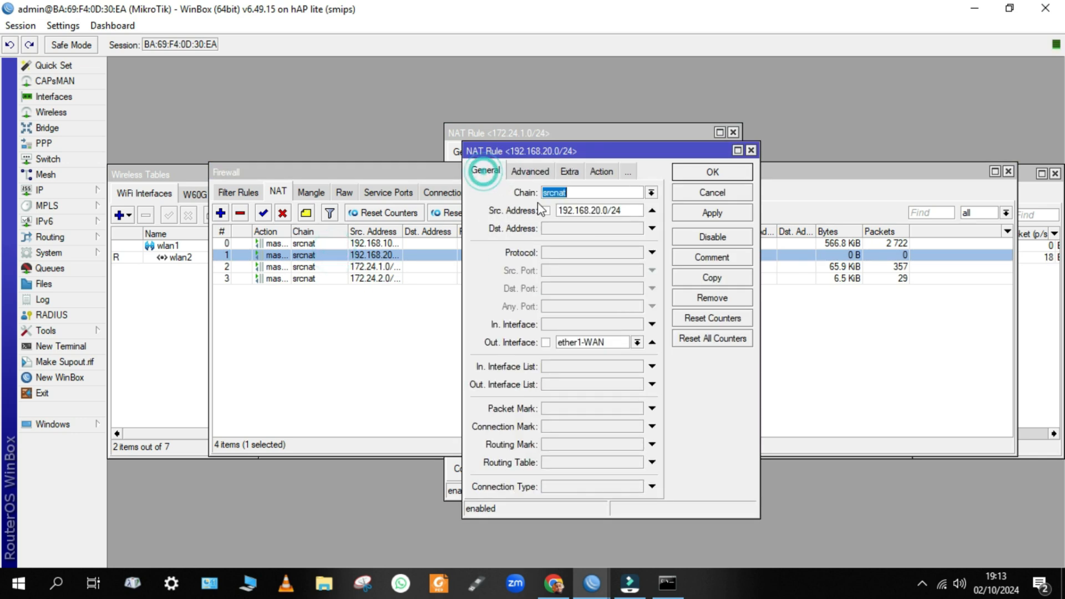
{"action": "left_click", "coordinate": [751, 151]}
{"action": "left_click", "coordinate": [736, 133]}
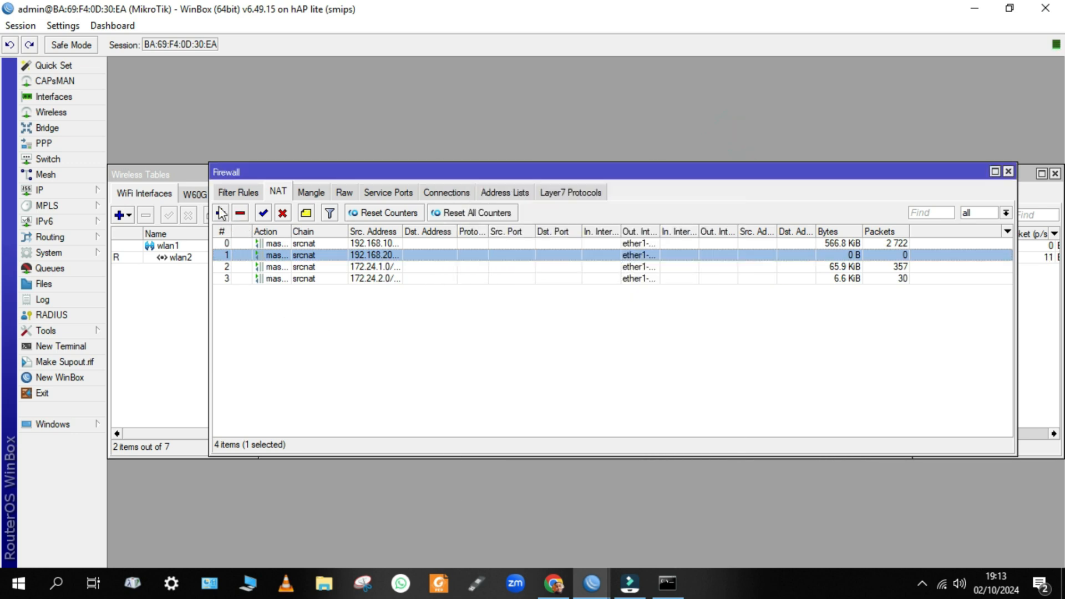
{"action": "left_click", "coordinate": [229, 318]}
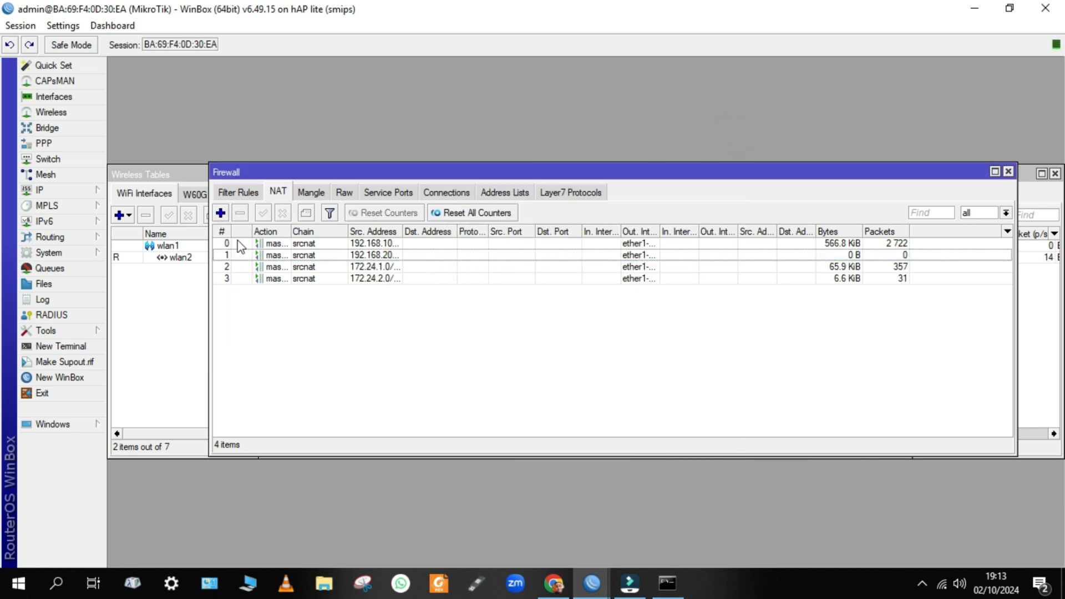
Disable NAT rules 0, 1, 2 and 3 one after another.
{"action": "left_click", "coordinate": [267, 242]}
{"action": "left_click", "coordinate": [282, 213]}
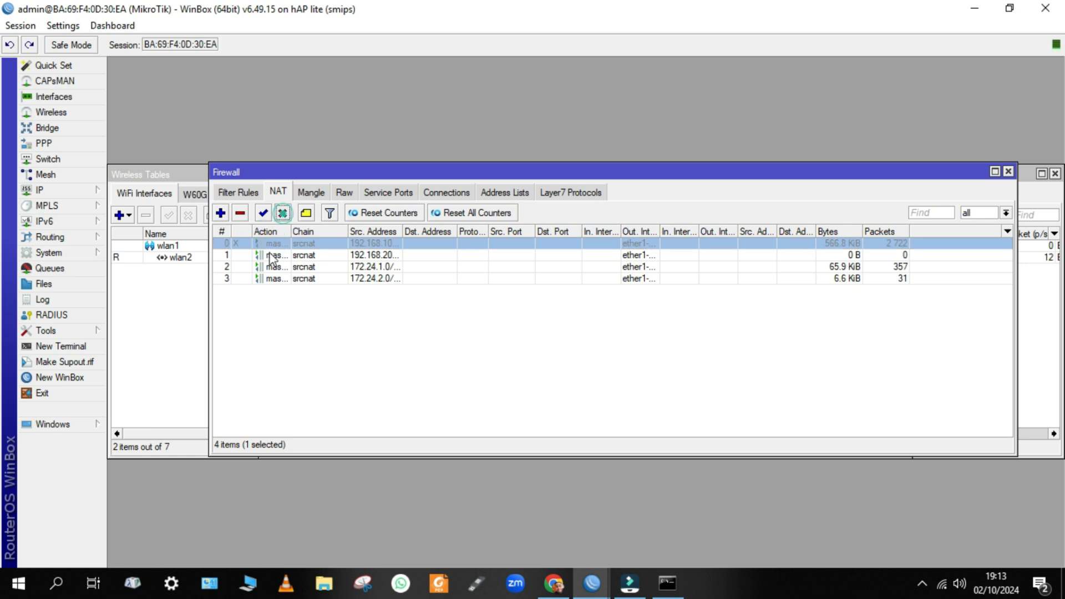
{"action": "left_click", "coordinate": [267, 254]}
{"action": "left_click", "coordinate": [283, 214]}
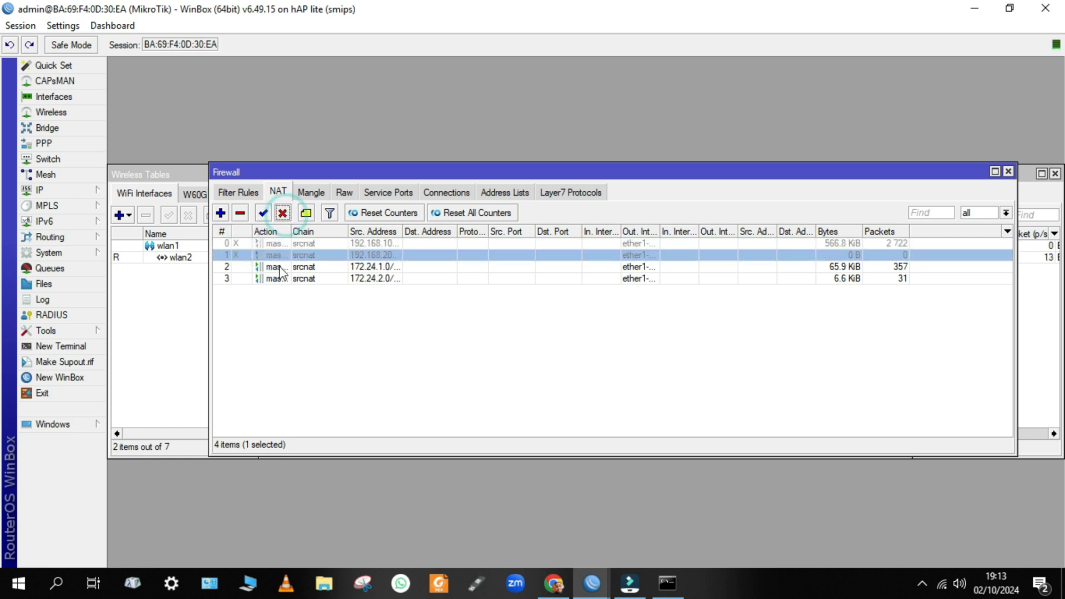
{"action": "left_click", "coordinate": [268, 267]}
{"action": "left_click", "coordinate": [282, 213]}
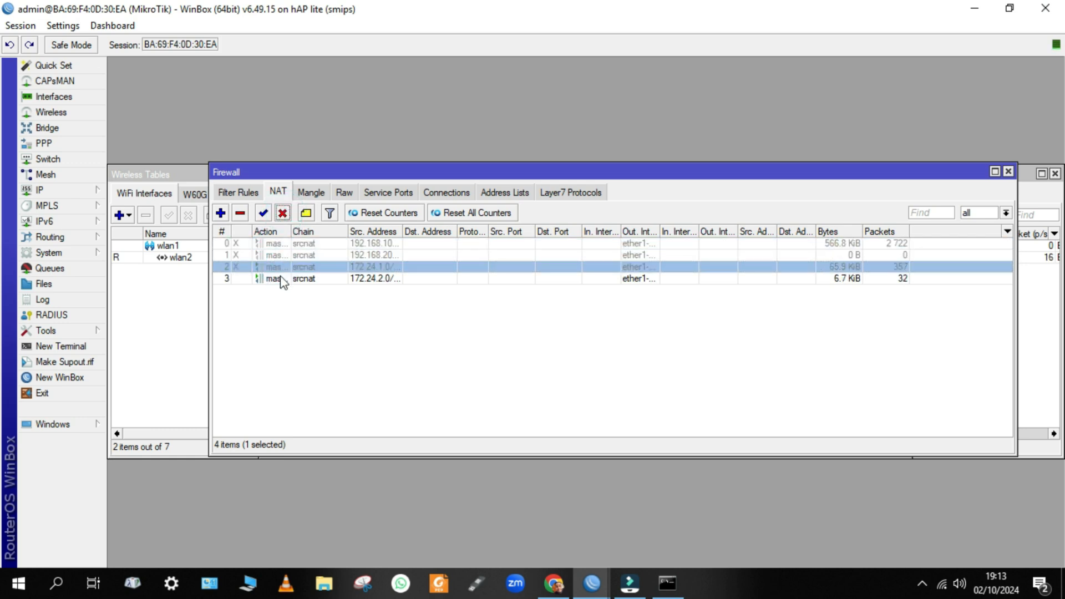
{"action": "left_click", "coordinate": [272, 278]}
{"action": "left_click", "coordinate": [282, 213]}
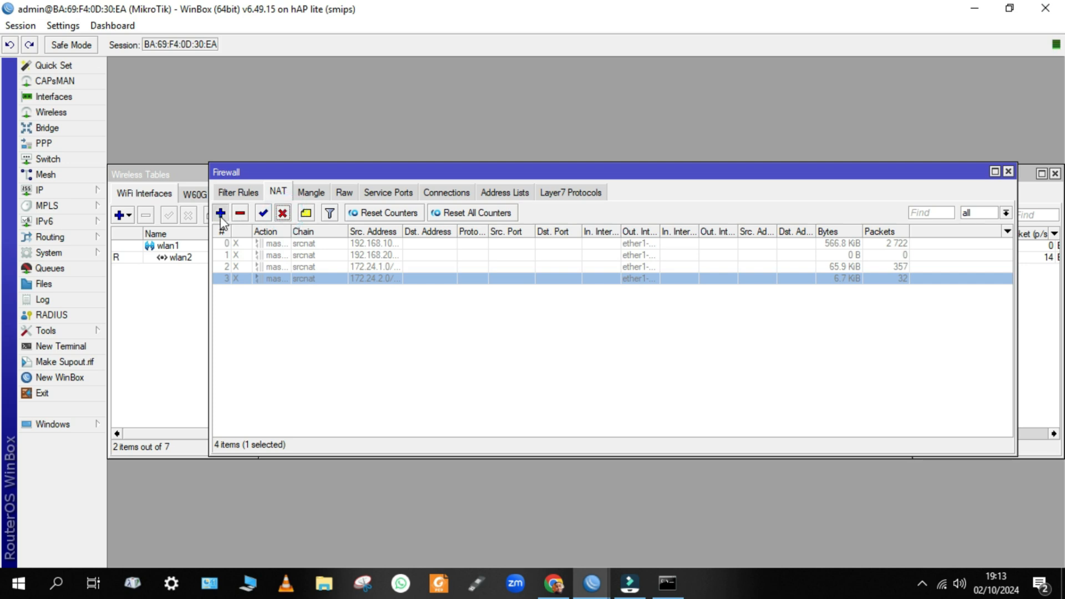
Create a srcnat masquerade rule with no source address, out interface ether1-WAN, and save it.
{"action": "left_click", "coordinate": [220, 213]}
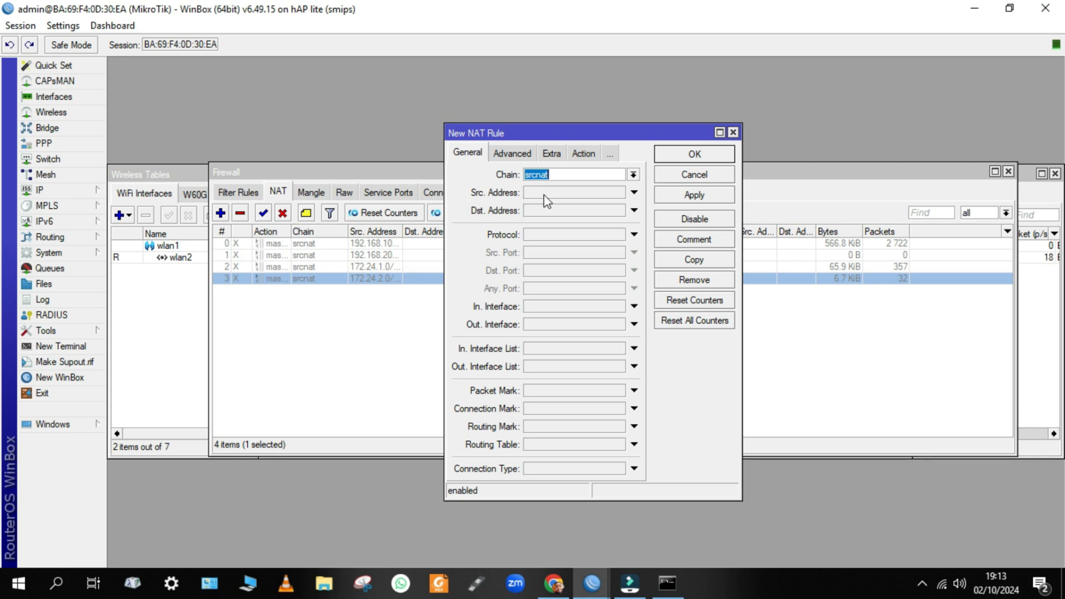
{"action": "left_click", "coordinate": [543, 323]}
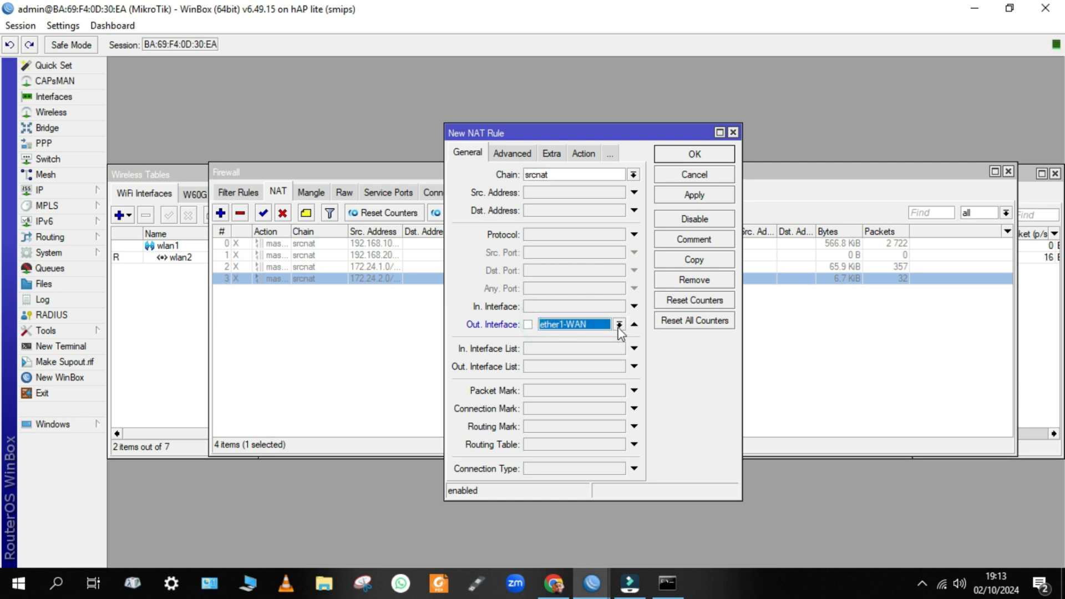
{"action": "left_click", "coordinate": [579, 154]}
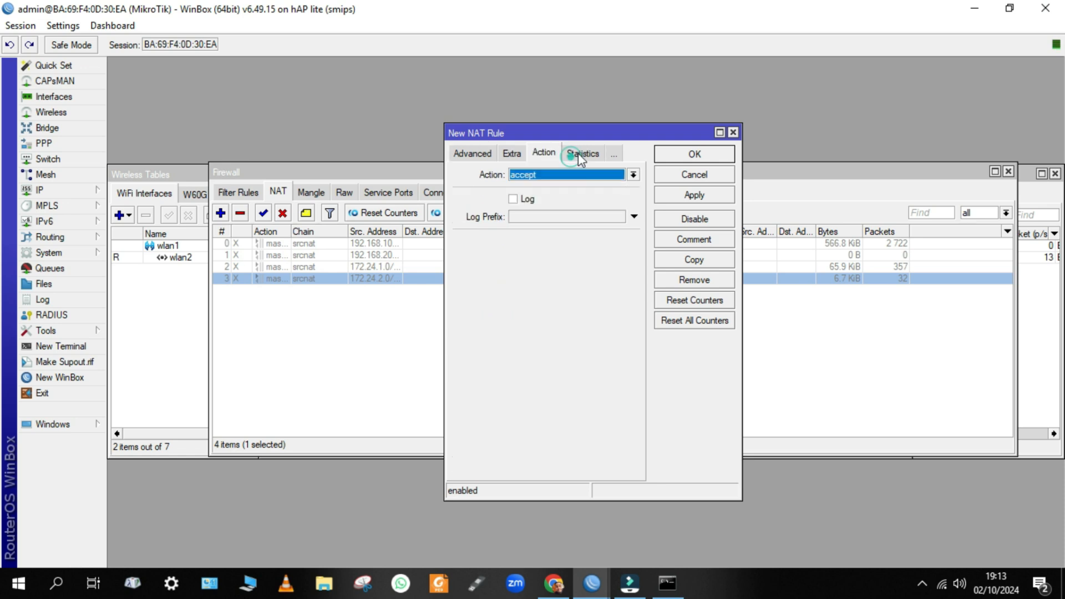
{"action": "left_click", "coordinate": [541, 175]}
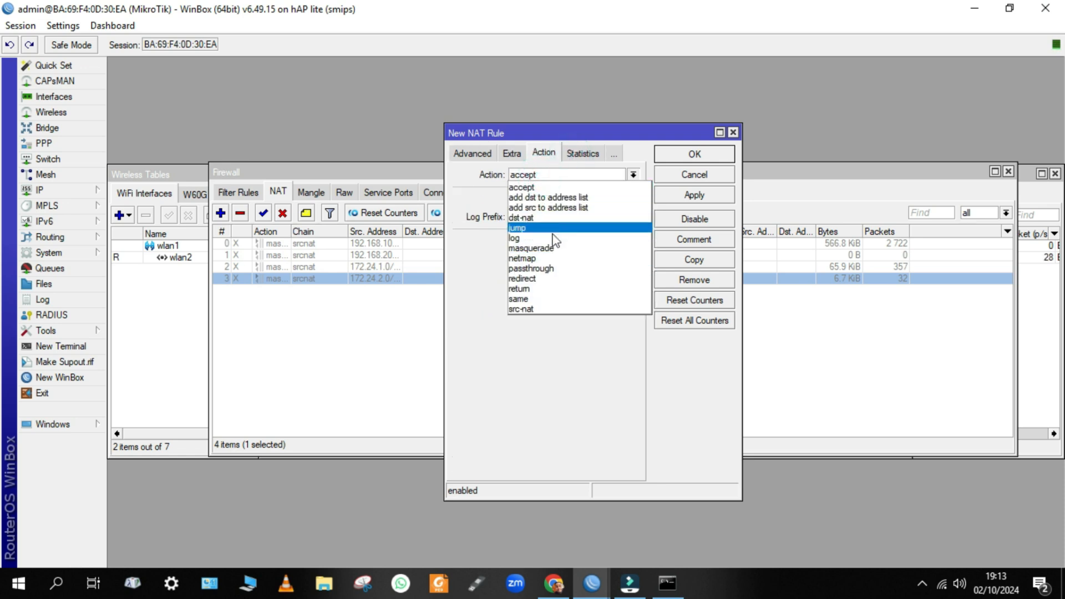
{"action": "left_click", "coordinate": [549, 247]}
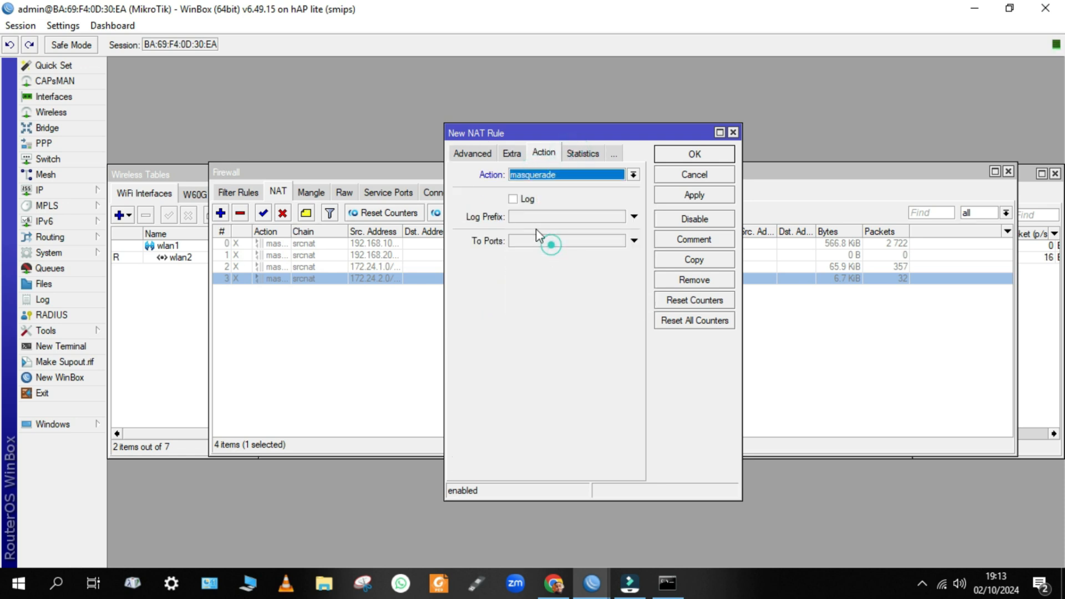
{"action": "left_click", "coordinate": [478, 155]}
{"action": "left_click", "coordinate": [466, 157]}
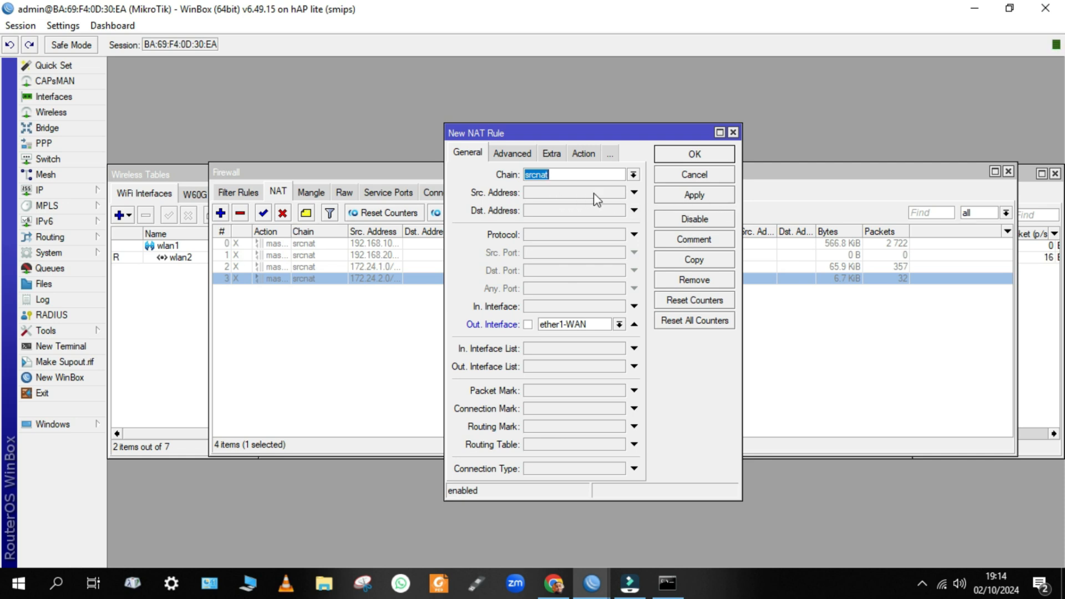
{"action": "left_click", "coordinate": [677, 199]}
{"action": "left_click", "coordinate": [693, 154]}
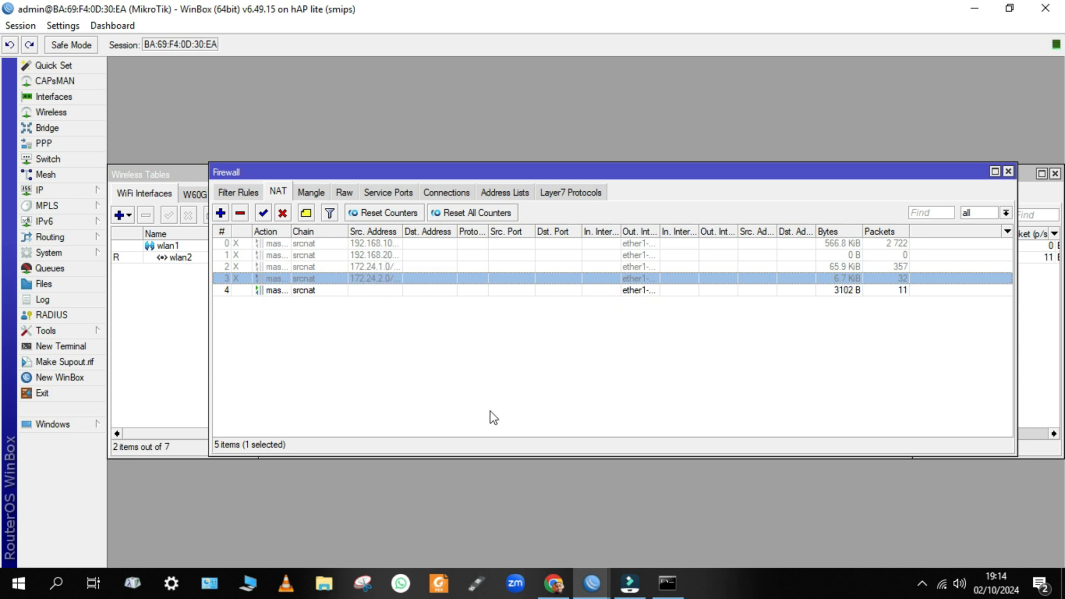
Rerun the ping to 8.8.8.8 in the console, now getting replies, then return to the NAT list.
{"action": "left_click", "coordinate": [667, 583]}
{"action": "left_click", "coordinate": [624, 509]}
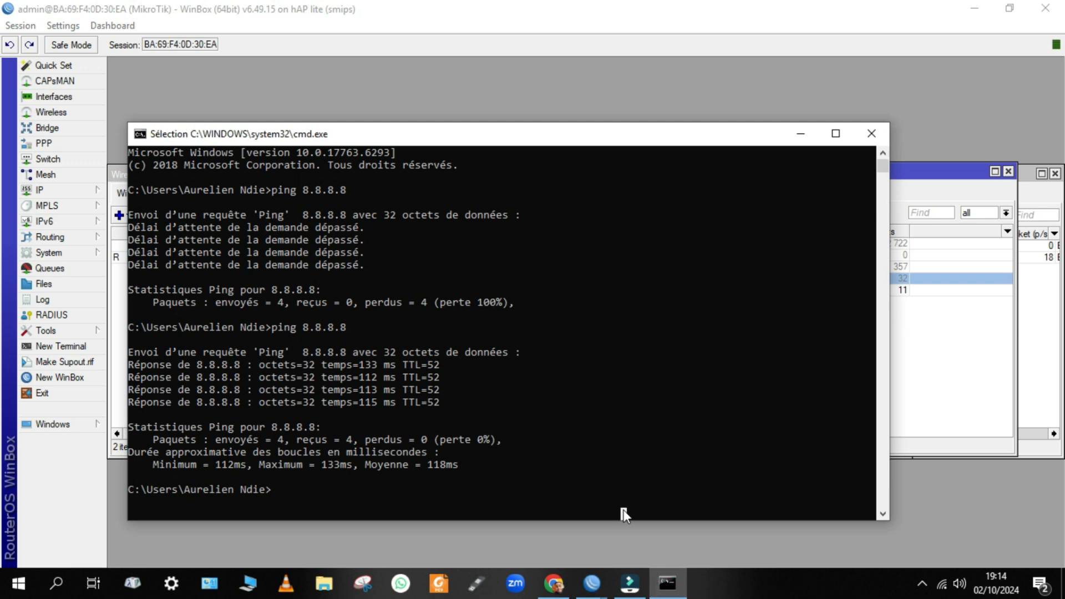
{"action": "key", "text": "Up"}
{"action": "key", "text": "Return"}
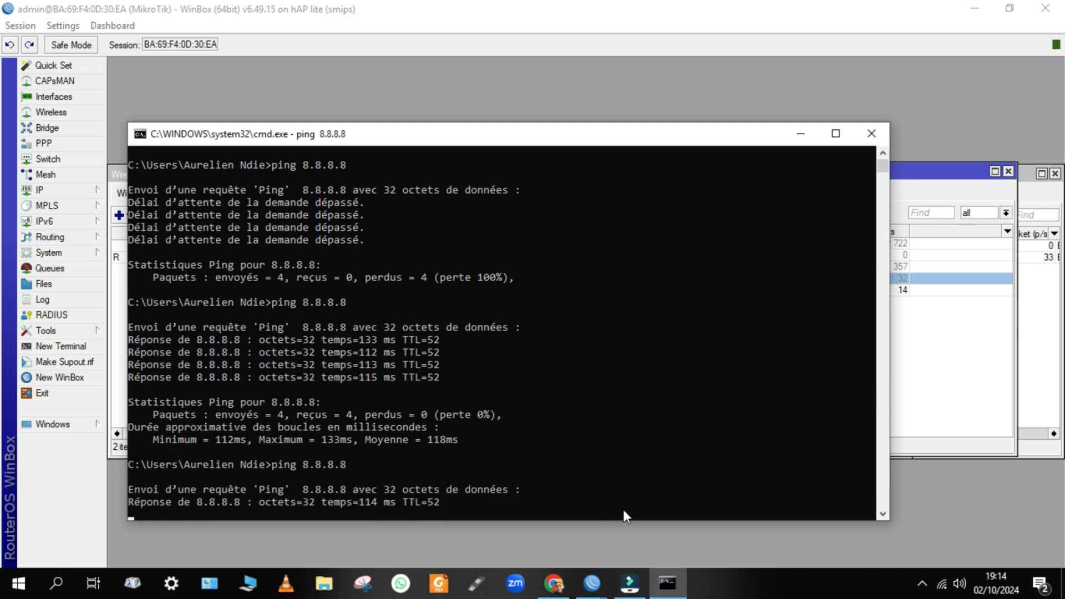
{"action": "left_click", "coordinate": [937, 409]}
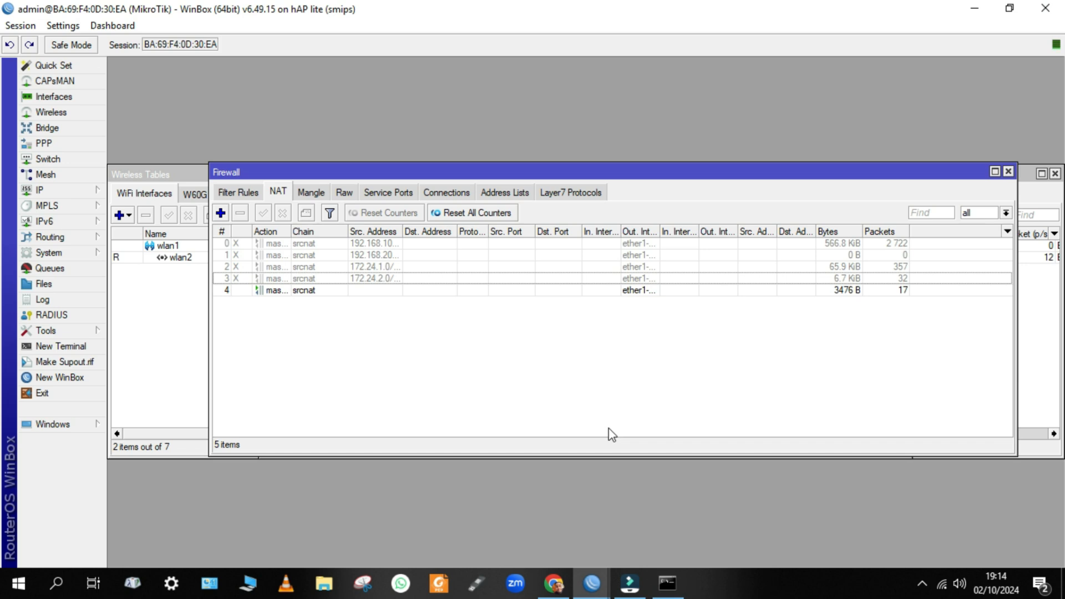